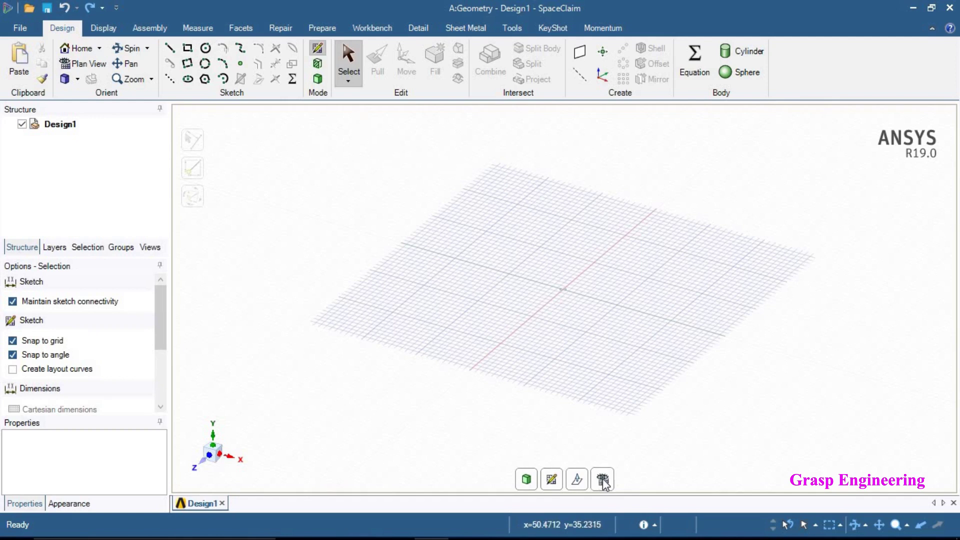
- Show the sketch grid in plan view and start the Rectangle tool
{"action": "left_click", "coordinate": [78, 67]}
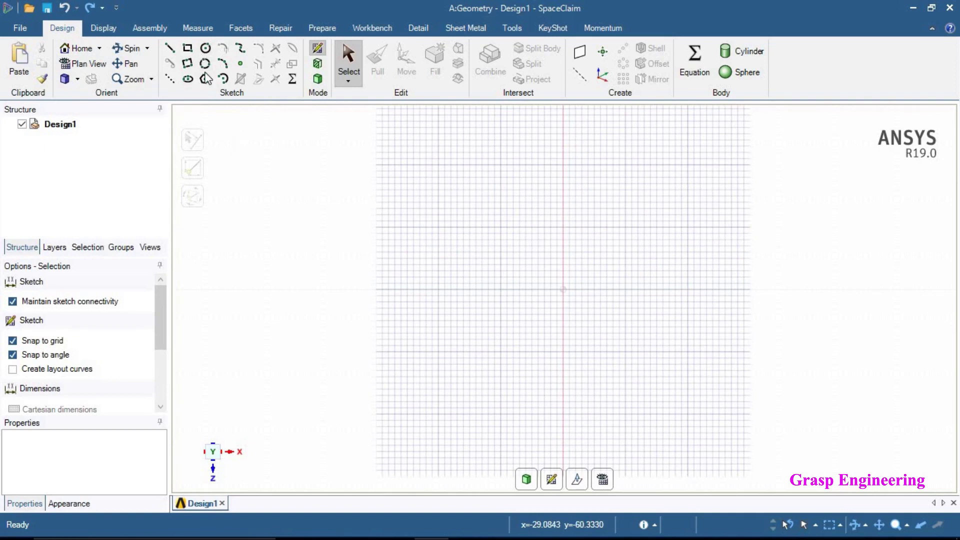
{"action": "left_click", "coordinate": [189, 50]}
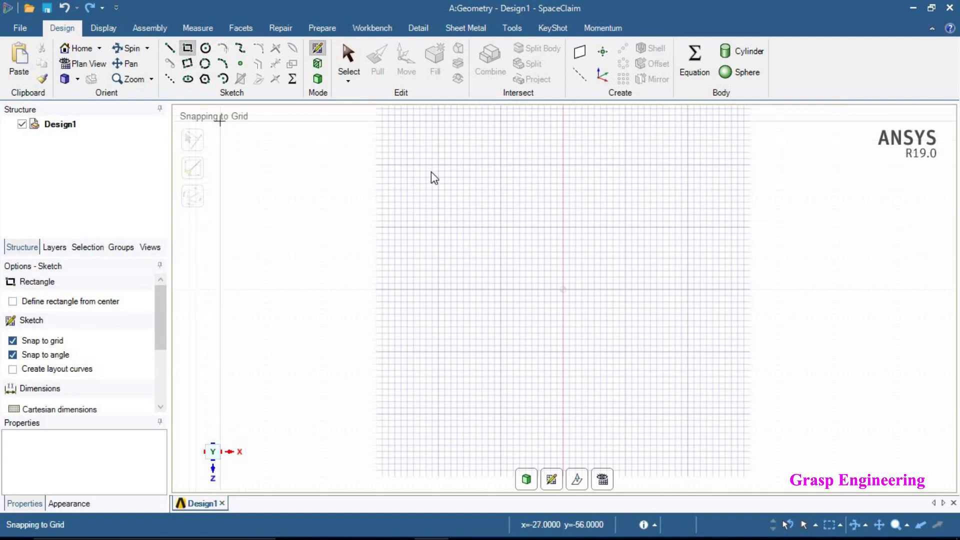
{"action": "left_click", "coordinate": [462, 185]}
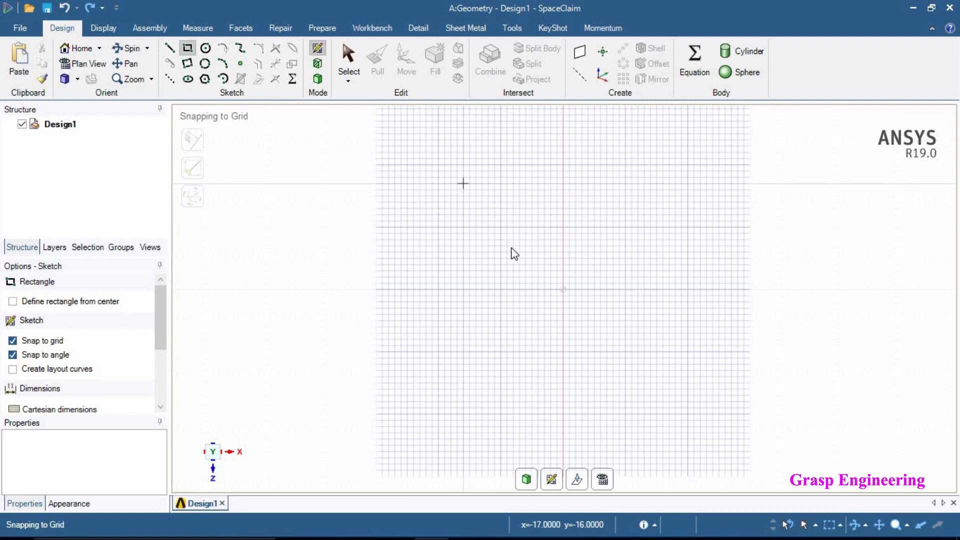
{"action": "left_click", "coordinate": [604, 292]}
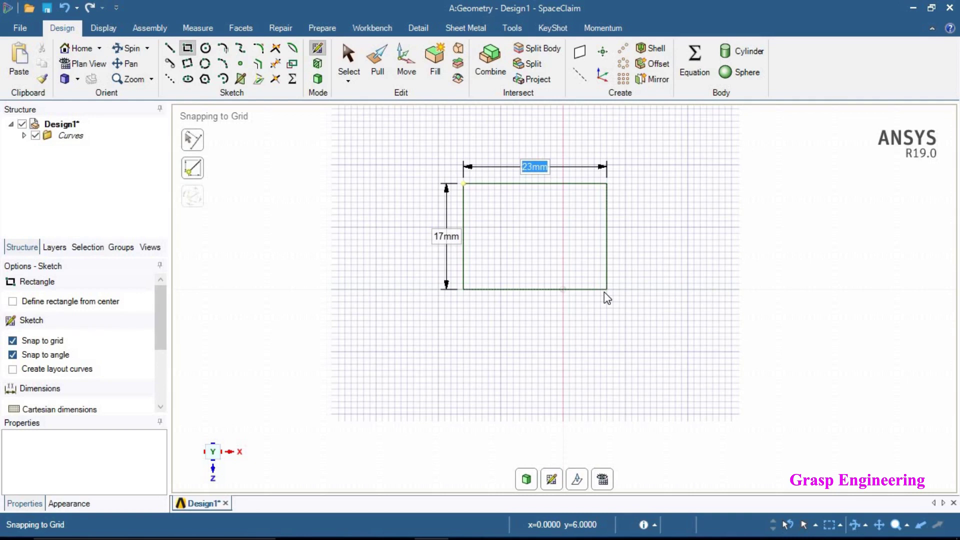
{"action": "key", "text": "ctrl+z"}
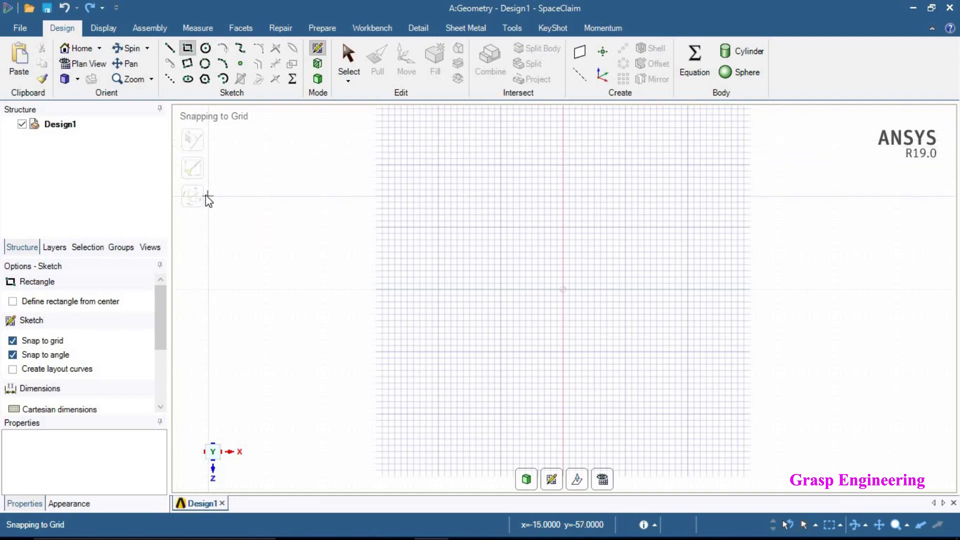
- Sketch a rectangle defined from its center at the grid origin, about 60 mm wide, and set its height to 50 mm
{"action": "scroll", "coordinate": [159, 370], "scroll_direction": "down", "scroll_amount": 2}
{"action": "scroll", "coordinate": [159, 380], "scroll_direction": "down", "scroll_amount": 2}
{"action": "scroll", "coordinate": [165, 340], "scroll_direction": "up", "scroll_amount": 5}
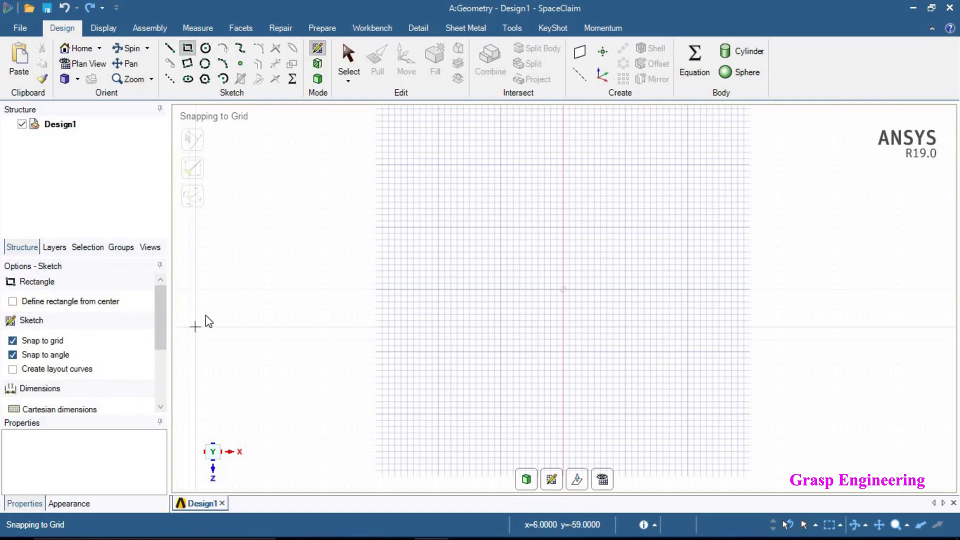
{"action": "left_click", "coordinate": [13, 301]}
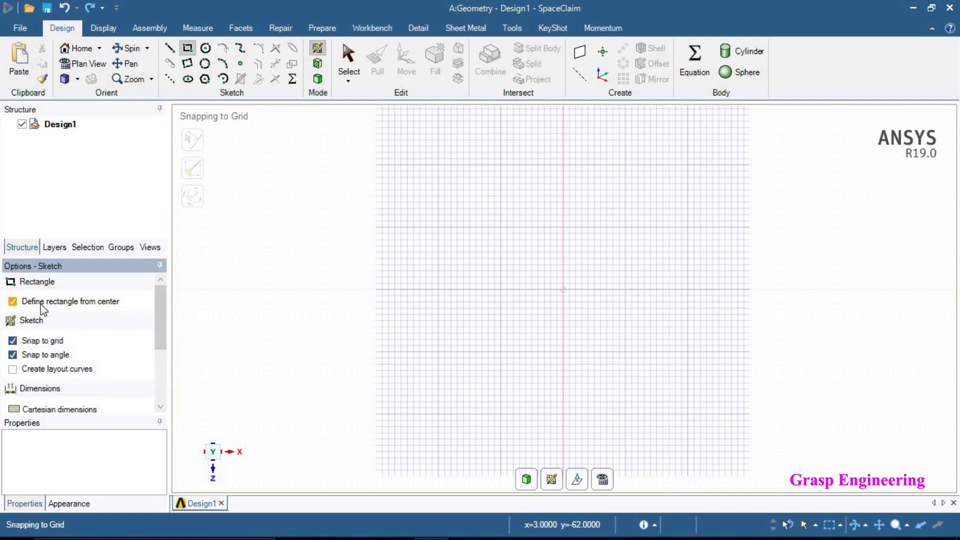
{"action": "left_click", "coordinate": [563, 290]}
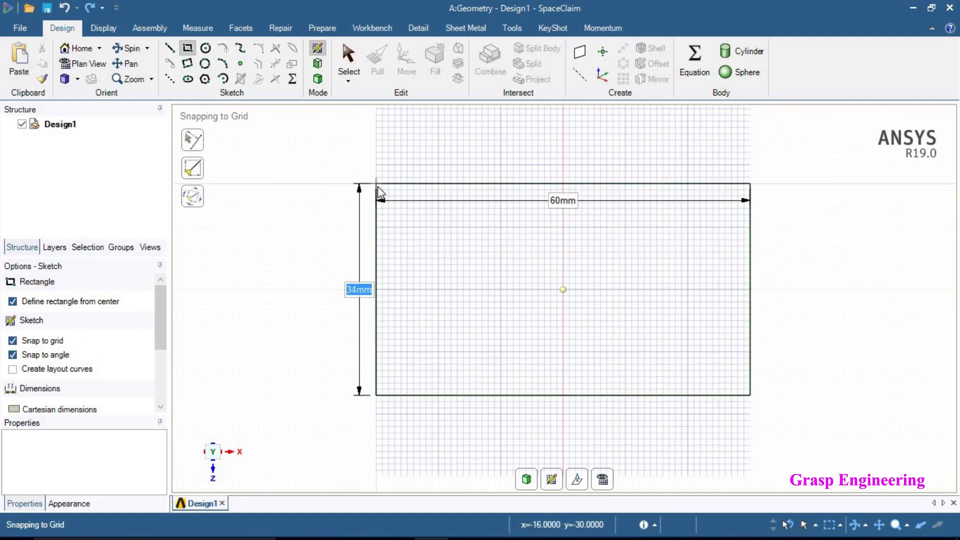
{"action": "type", "text": "5"}
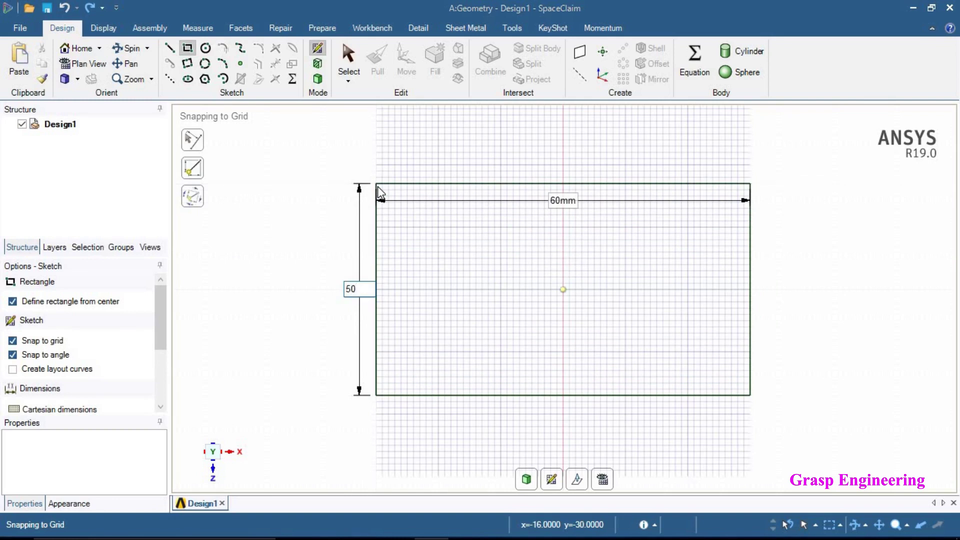
{"action": "type", "text": "0"}
{"action": "key", "text": "Return"}
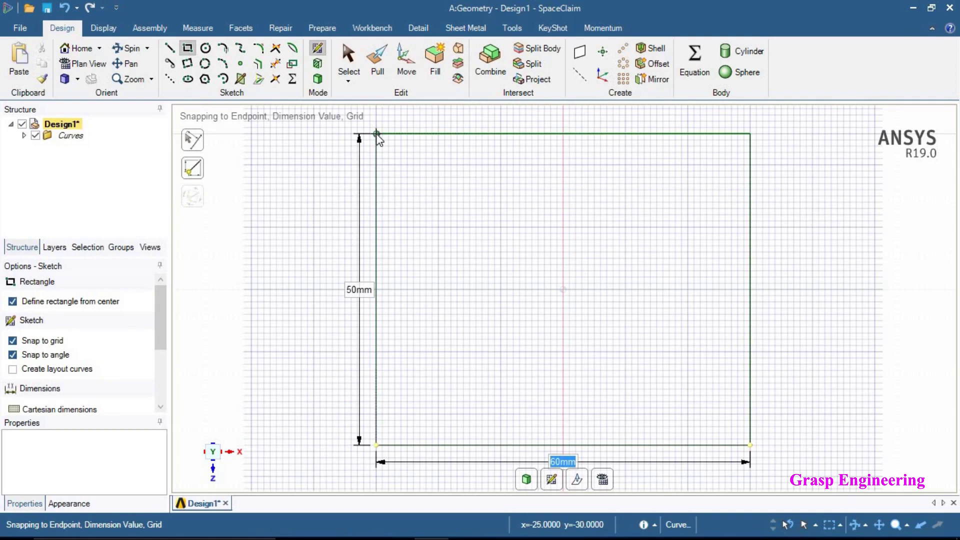
- Set the rectangle's width to 100 mm and finish the Rectangle tool
{"action": "type", "text": "1"}
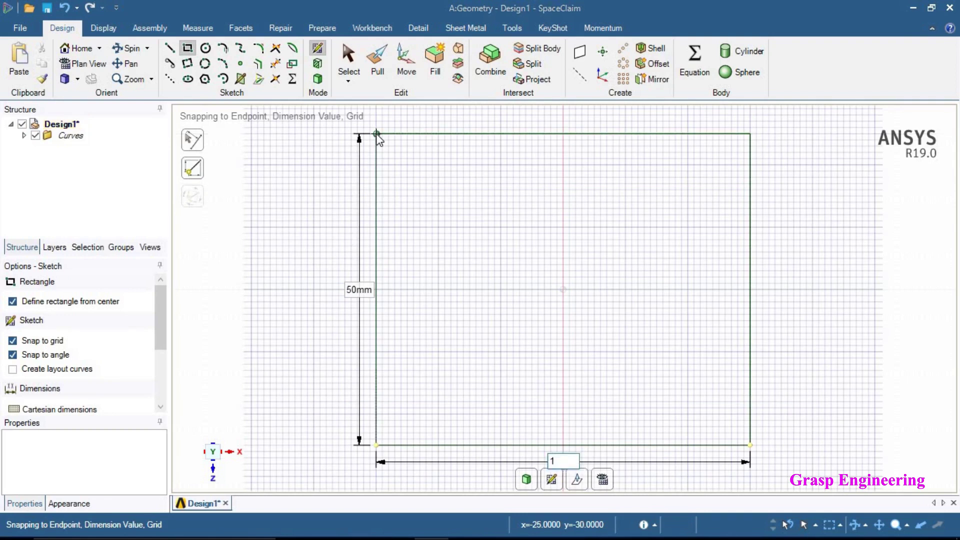
{"action": "key", "text": "Return"}
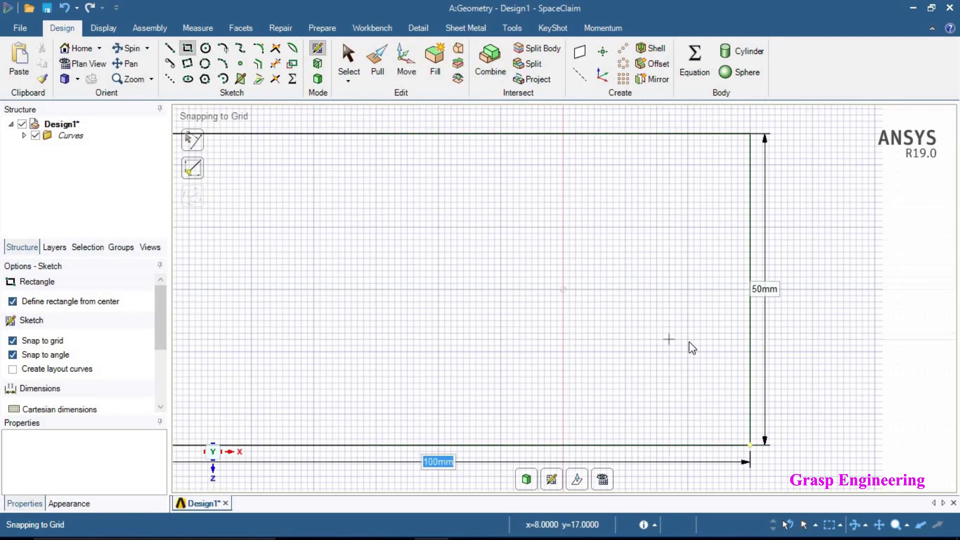
{"action": "scroll", "coordinate": [771, 337], "scroll_direction": "down", "scroll_amount": 1}
{"action": "scroll", "coordinate": [832, 324], "scroll_direction": "down", "scroll_amount": 2}
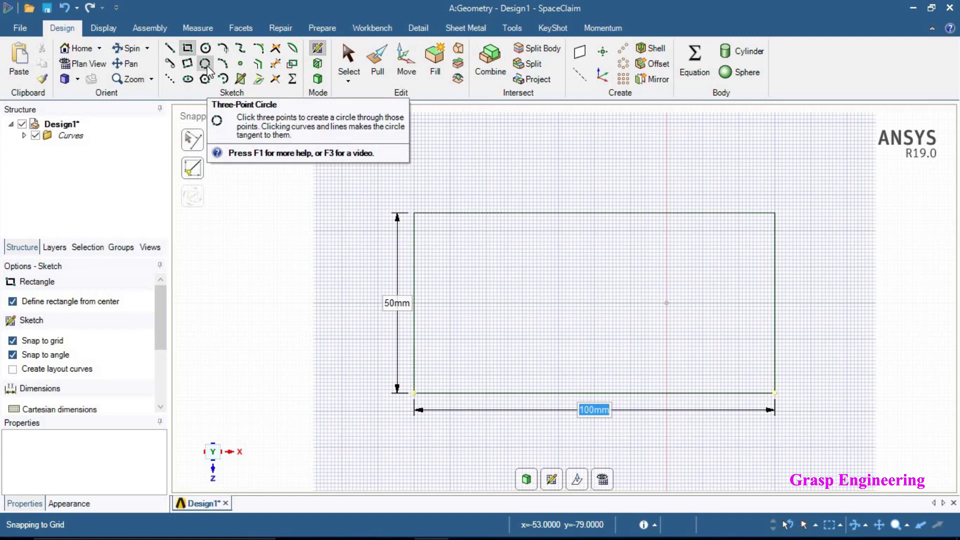
{"action": "left_click", "coordinate": [353, 70]}
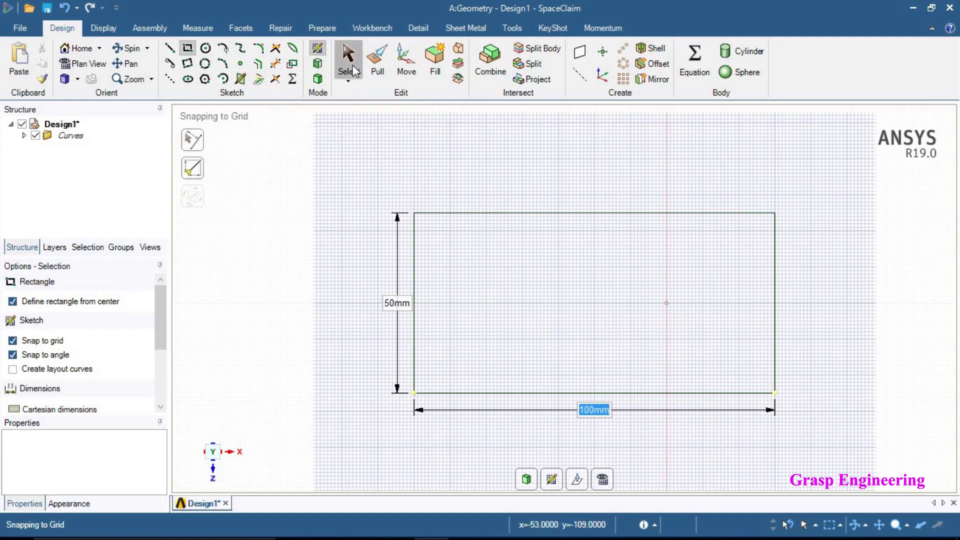
- Sketch two circles of 25 mm diameter centered on the rectangle's upper-left and upper-right corners
{"action": "left_click", "coordinate": [206, 47]}
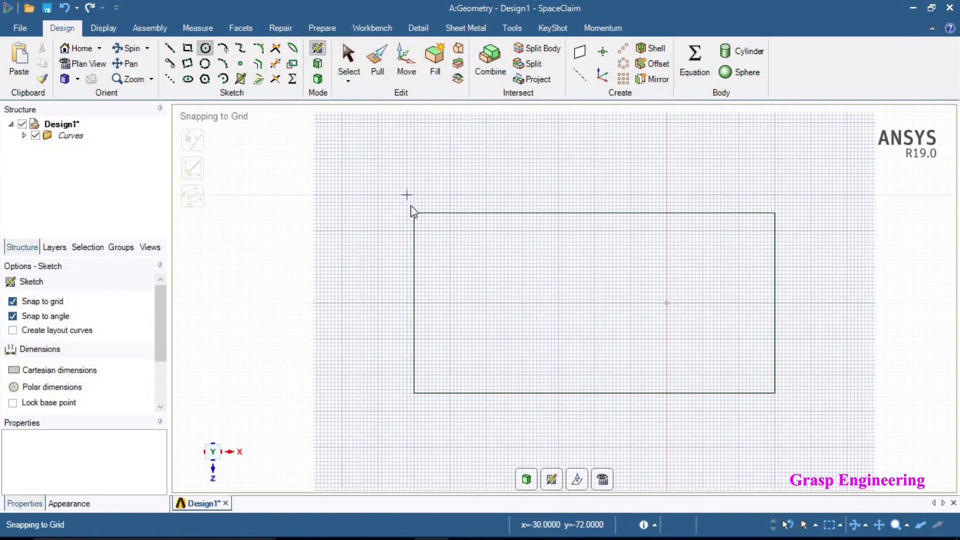
{"action": "left_click", "coordinate": [414, 213]}
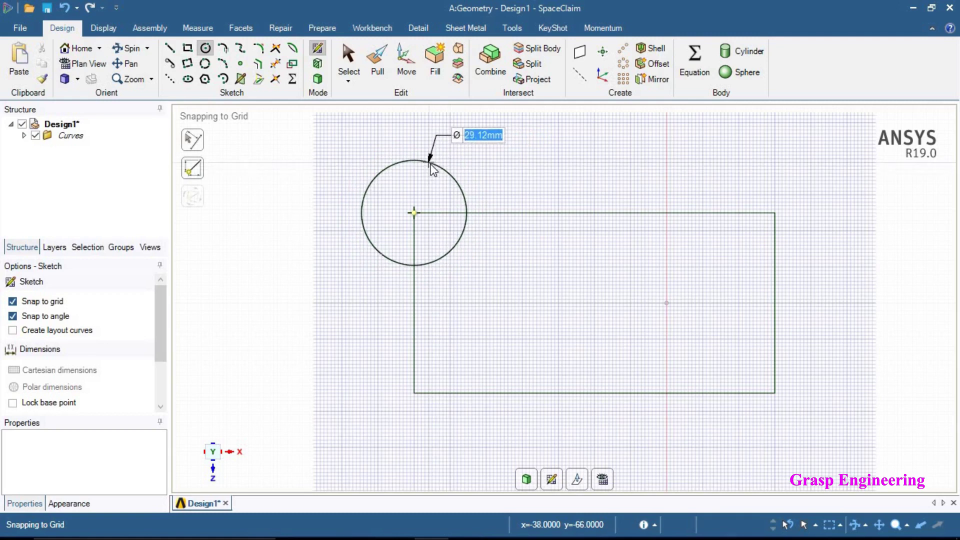
{"action": "type", "text": "25"}
{"action": "key", "text": "Return"}
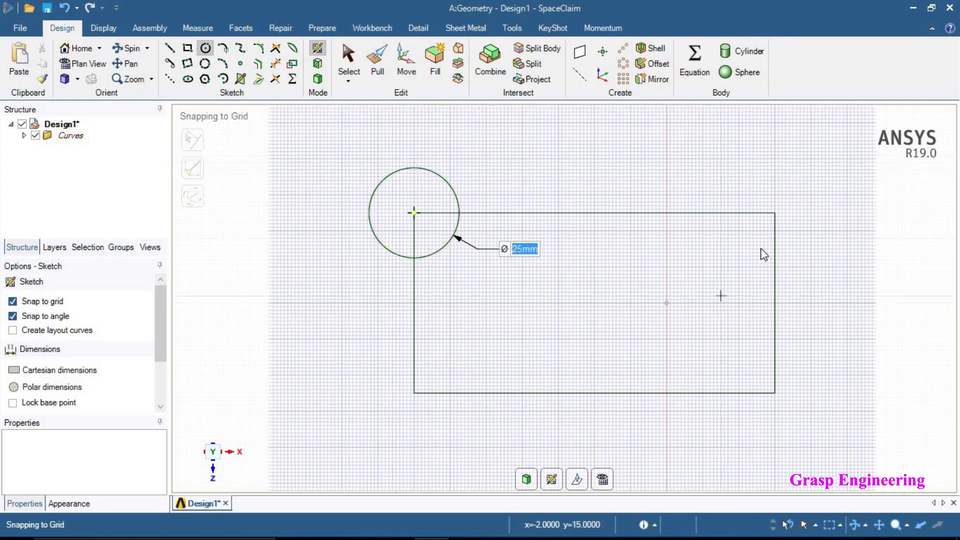
{"action": "left_click", "coordinate": [775, 213]}
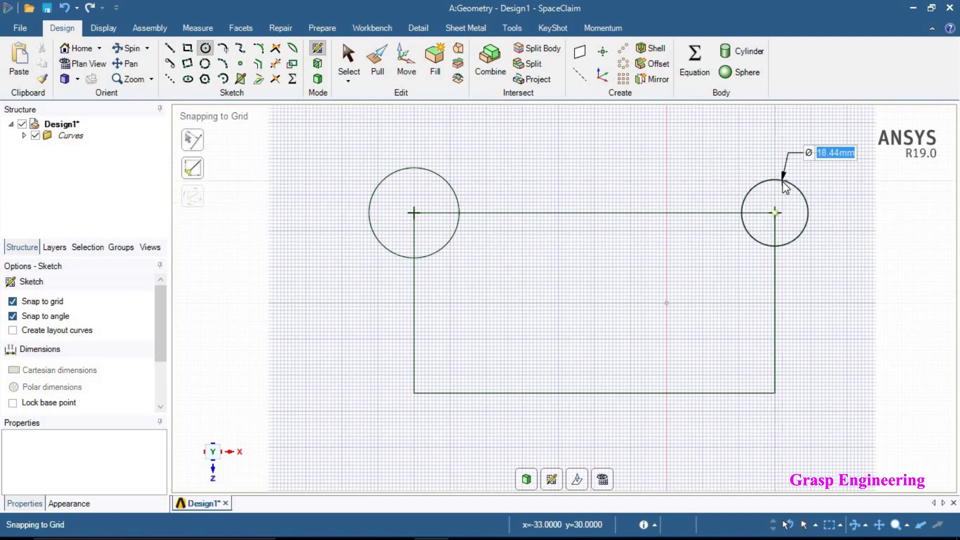
{"action": "type", "text": "2"}
{"action": "type", "text": "25"}
{"action": "key", "text": "Return"}
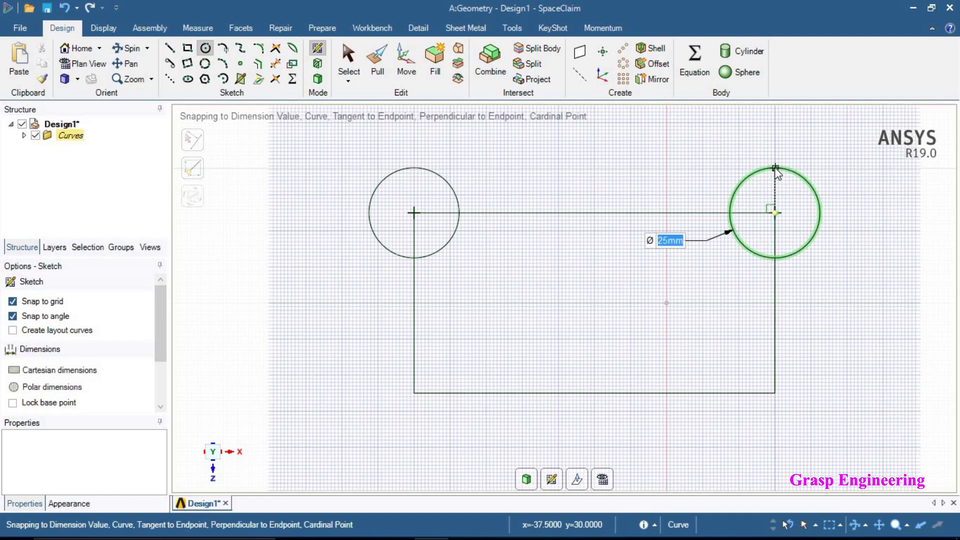
- Sketch two circles of 20 mm diameter centered on the rectangle's lower-left and lower-right corners
{"action": "left_click", "coordinate": [414, 393]}
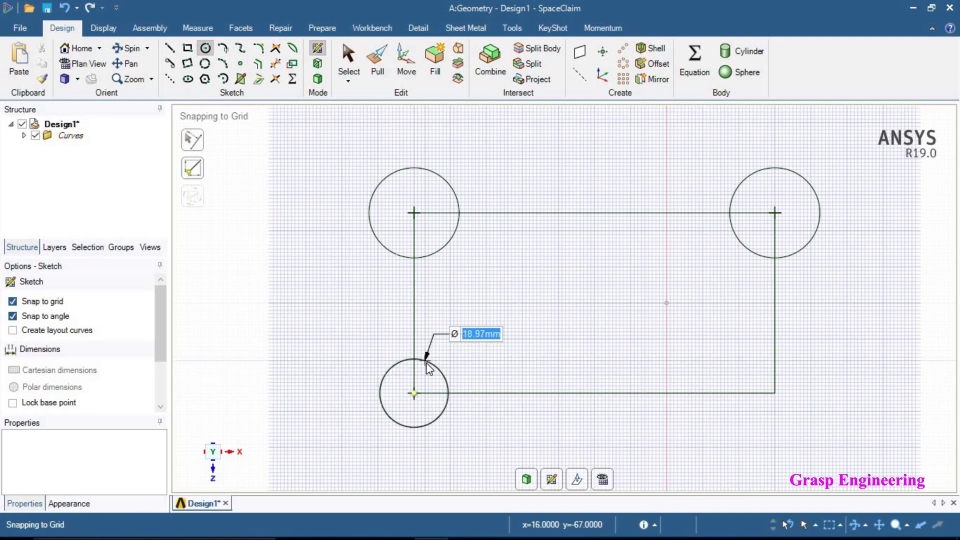
{"action": "type", "text": "15"}
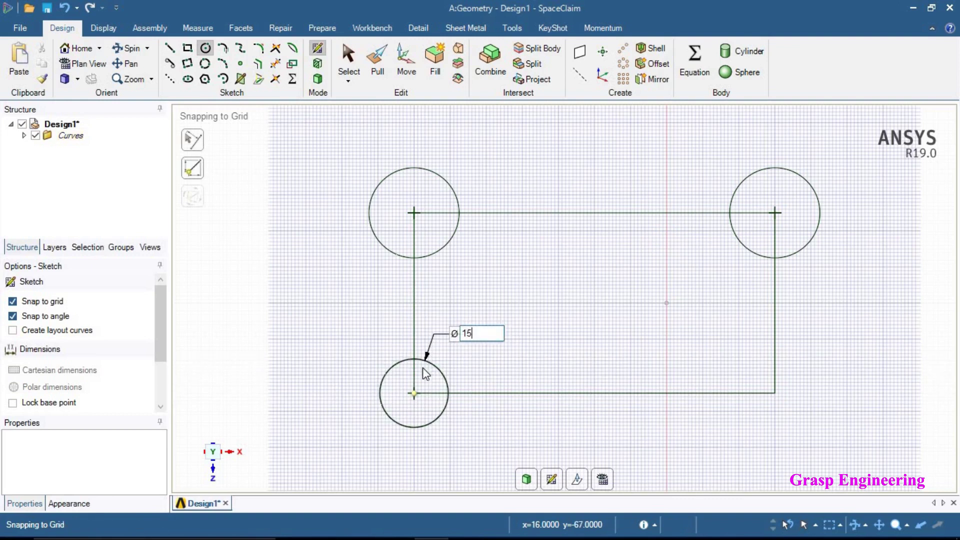
{"action": "key", "text": "Return"}
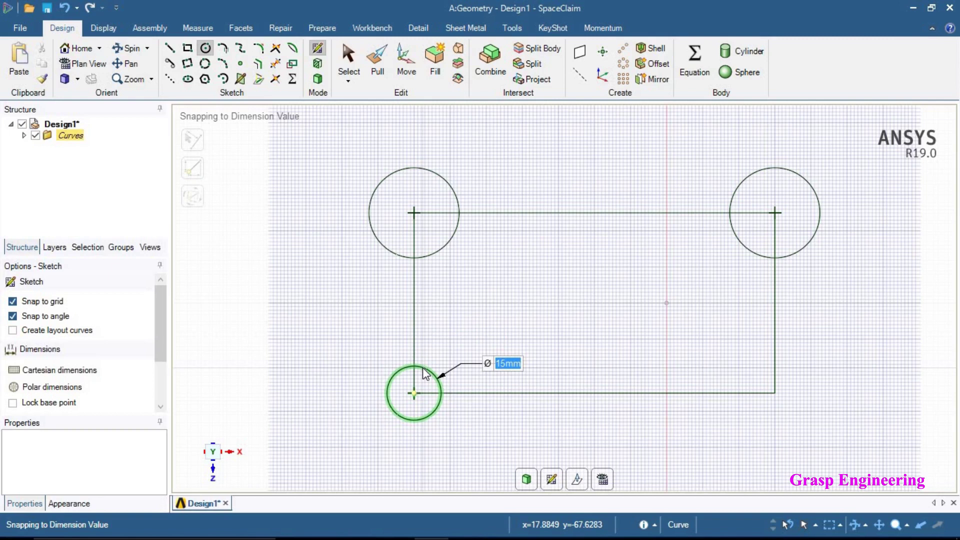
{"action": "type", "text": "20"}
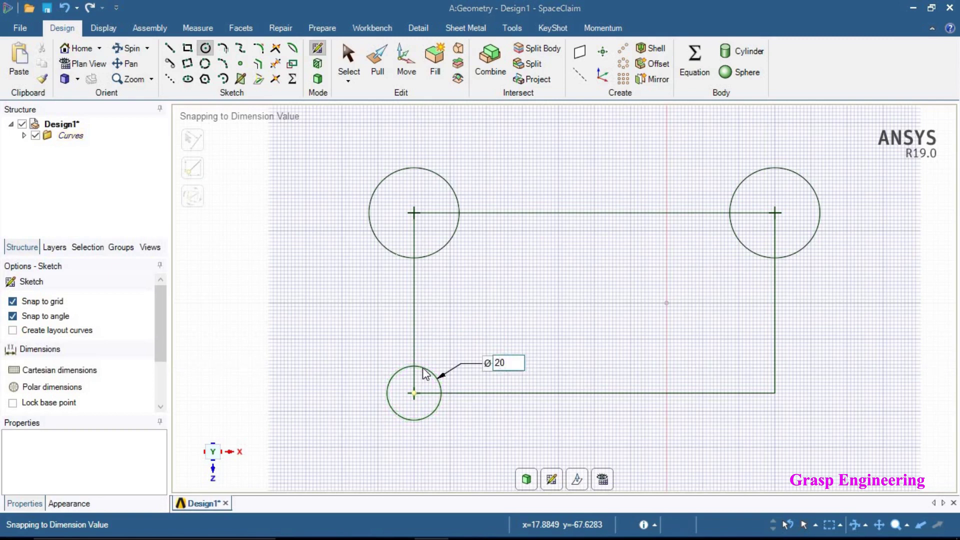
{"action": "key", "text": "Return"}
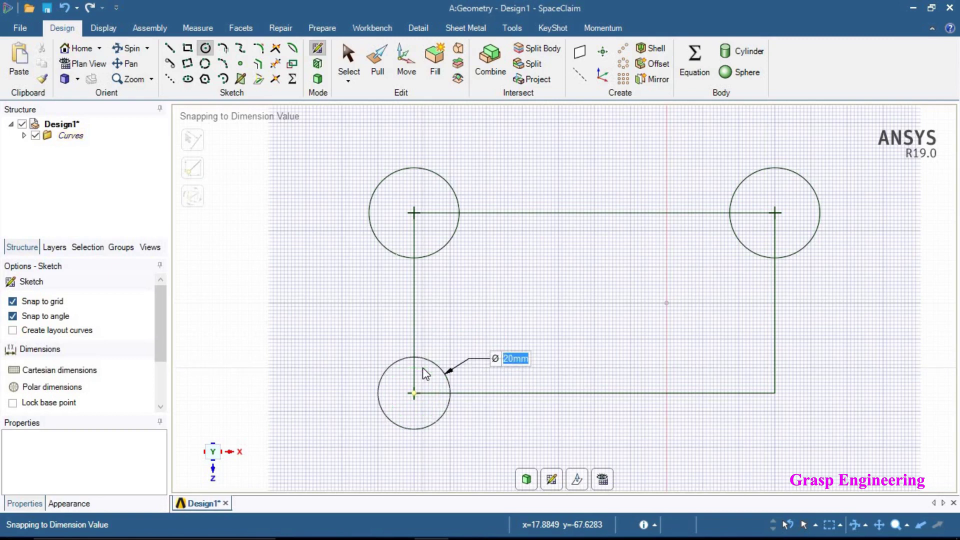
{"action": "left_click", "coordinate": [776, 393]}
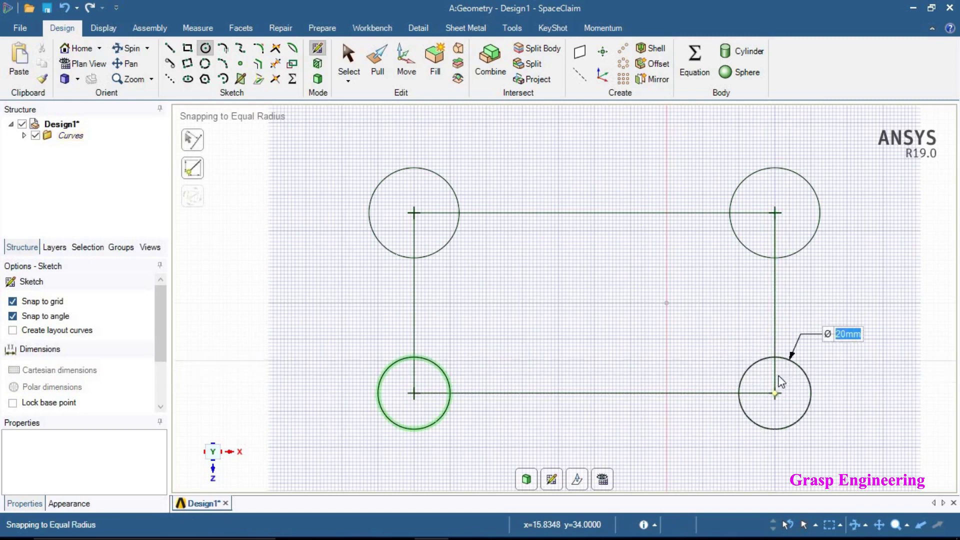
{"action": "left_click", "coordinate": [807, 376]}
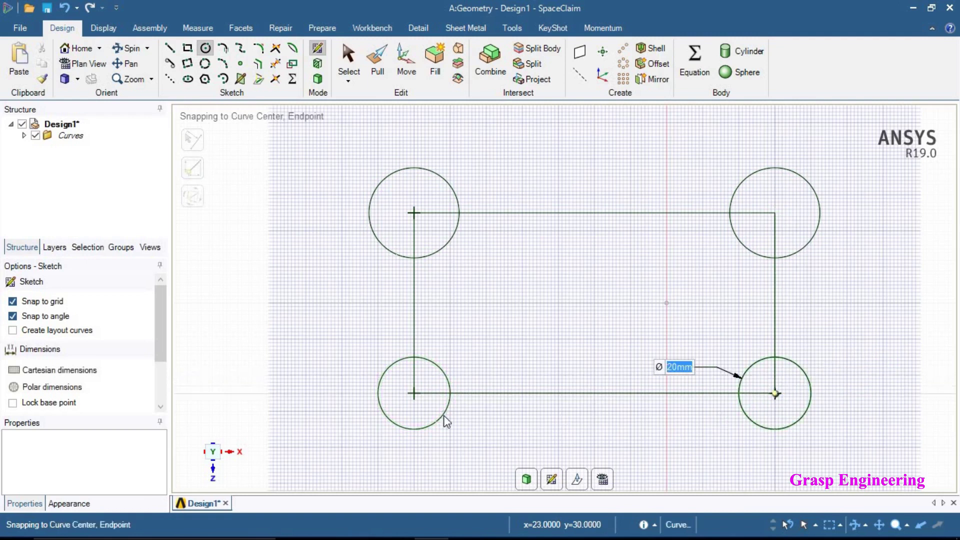
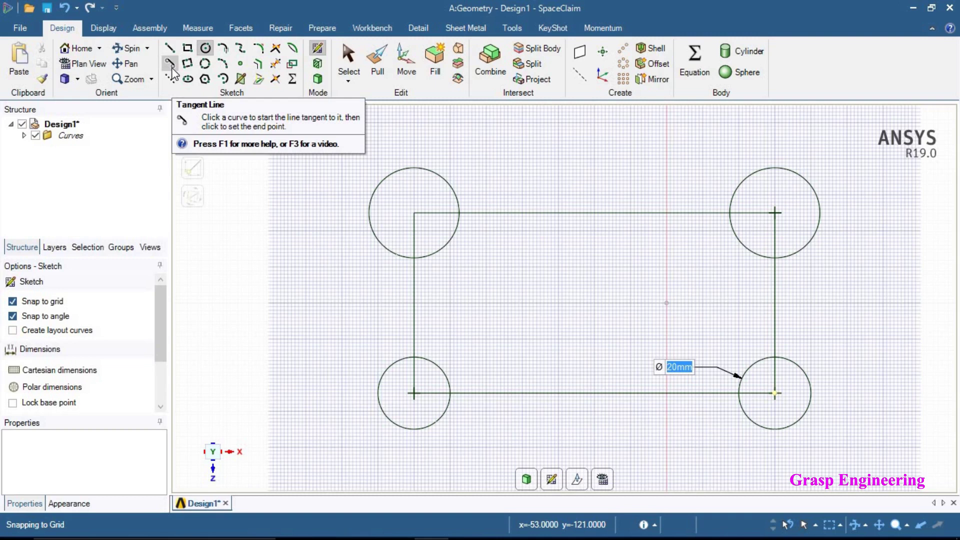
{"action": "left_click", "coordinate": [171, 66]}
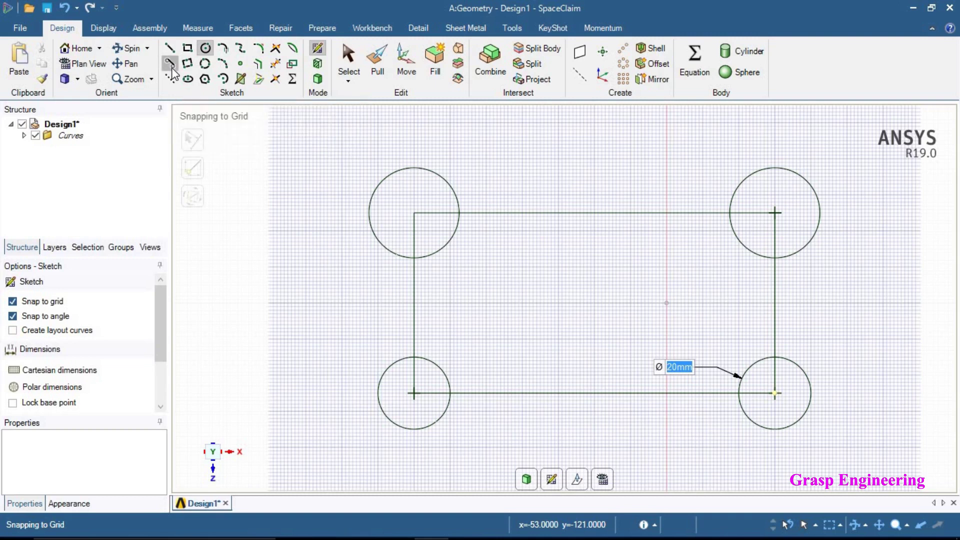
{"action": "left_click", "coordinate": [368, 212]}
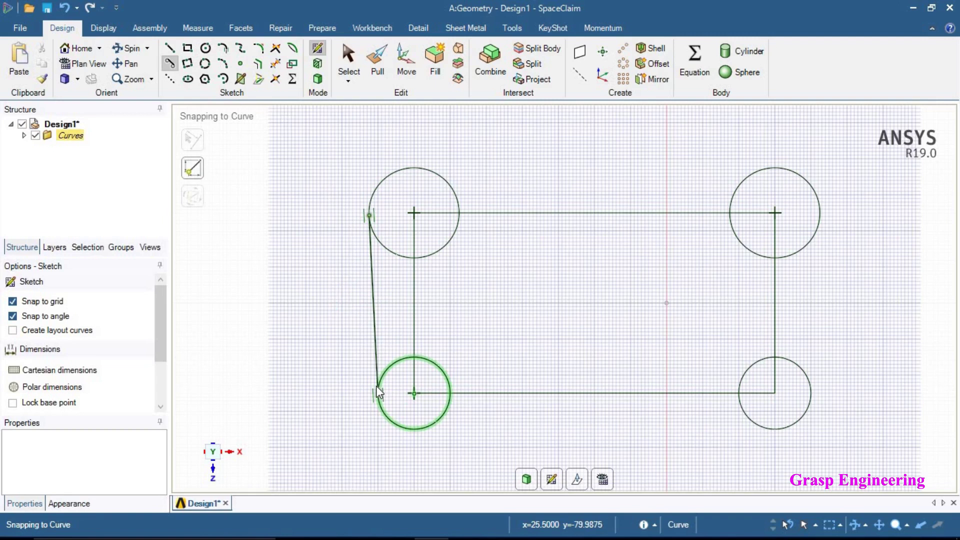
{"action": "mouse_move", "coordinate": [376, 386]}
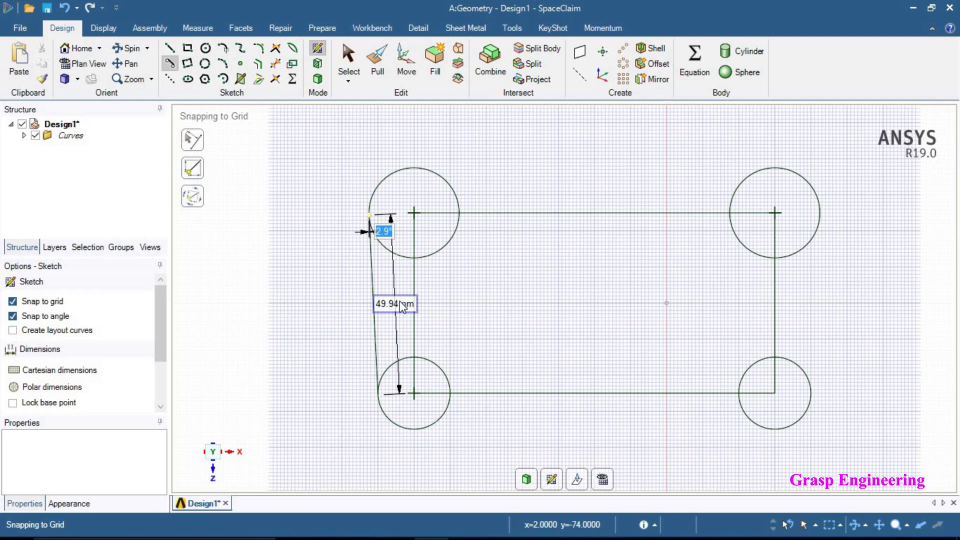
{"action": "key", "text": "Escape"}
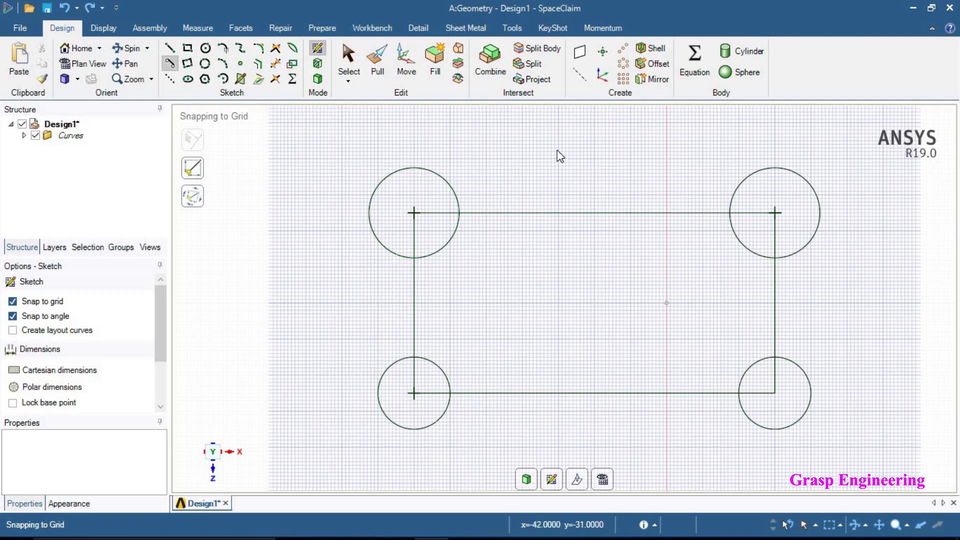
- Draw a vertical construction line from the midpoint of the rectangle's upper edge to the midpoint of its lower edge
{"action": "left_click", "coordinate": [169, 80]}
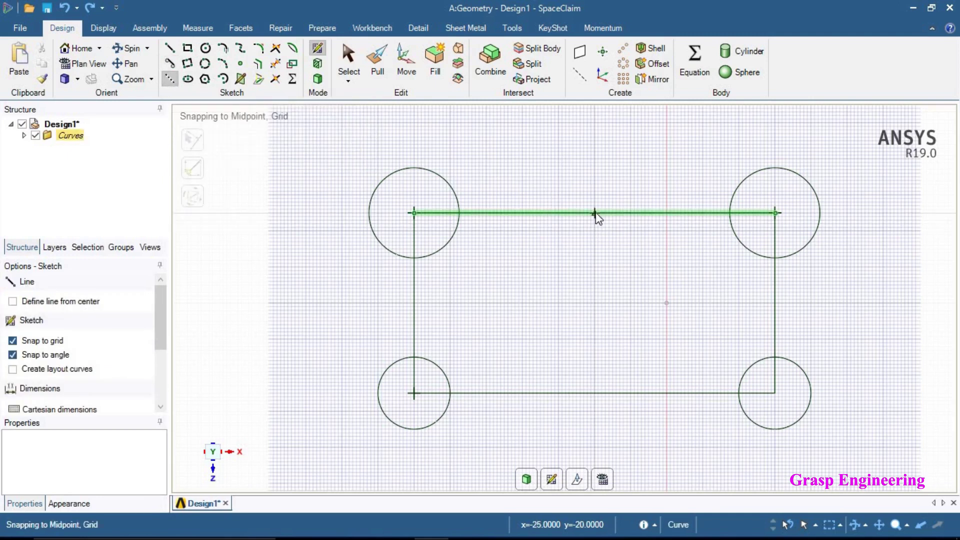
{"action": "left_click", "coordinate": [595, 214]}
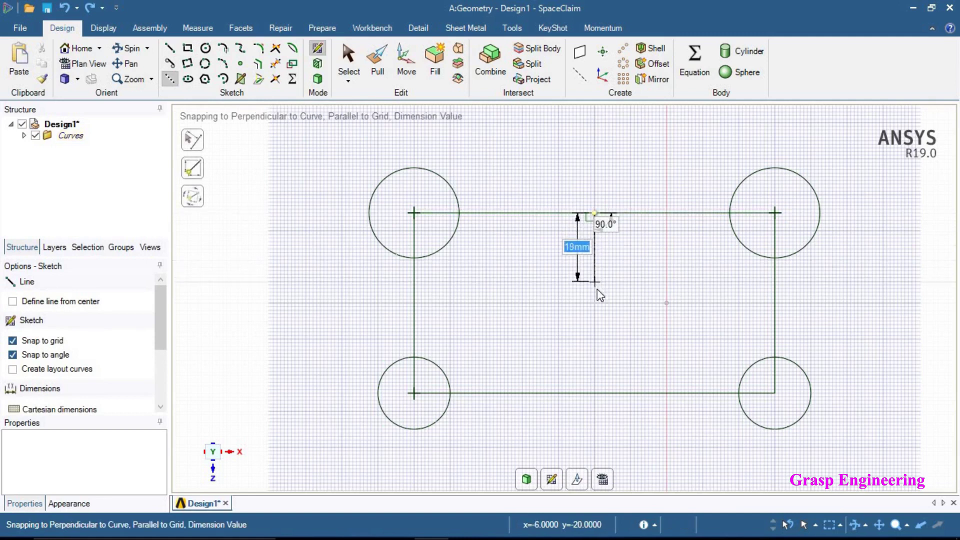
{"action": "left_click", "coordinate": [595, 394]}
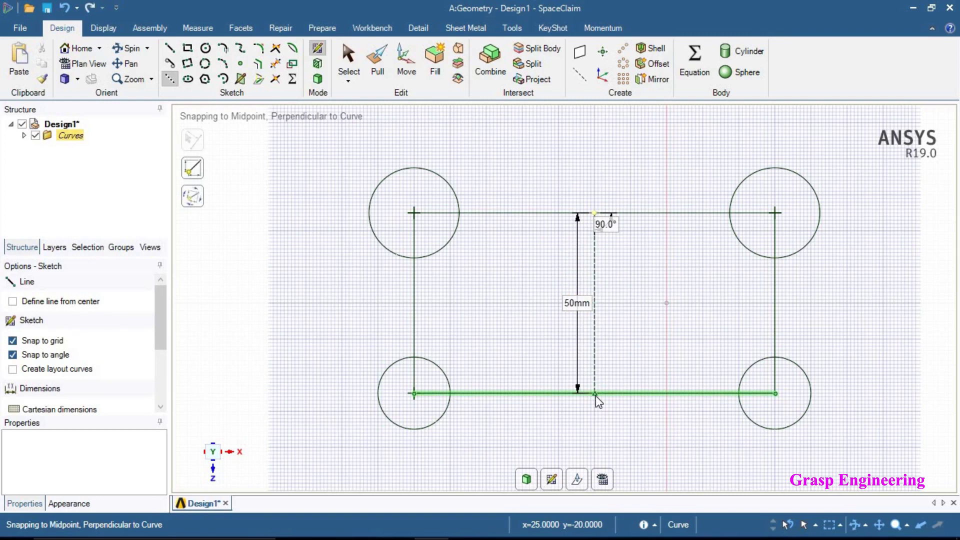
- Set the vertical construction line between the rectangle's horizontal edges as the sketch's mirror line
{"action": "left_click", "coordinate": [593, 264]}
{"action": "right_click", "coordinate": [592, 265]}
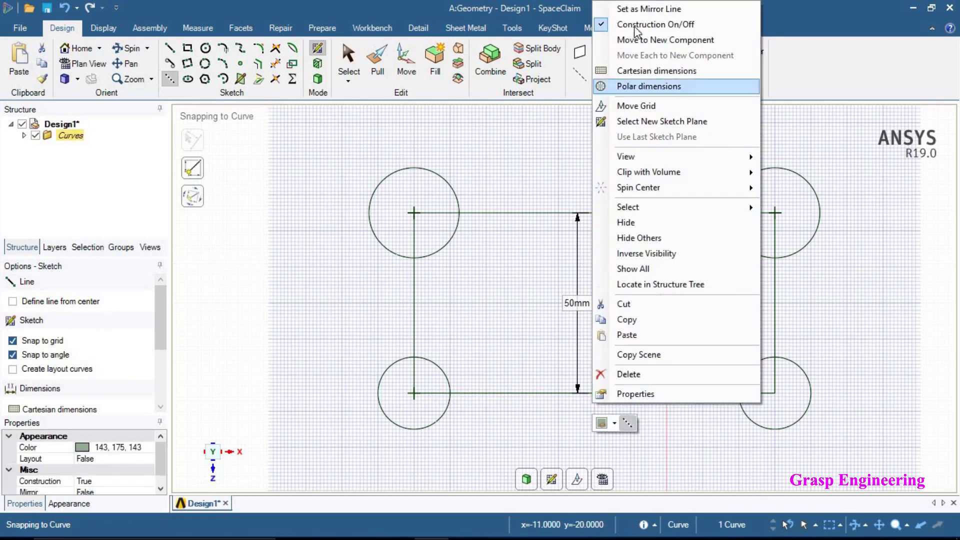
{"action": "left_click", "coordinate": [631, 8]}
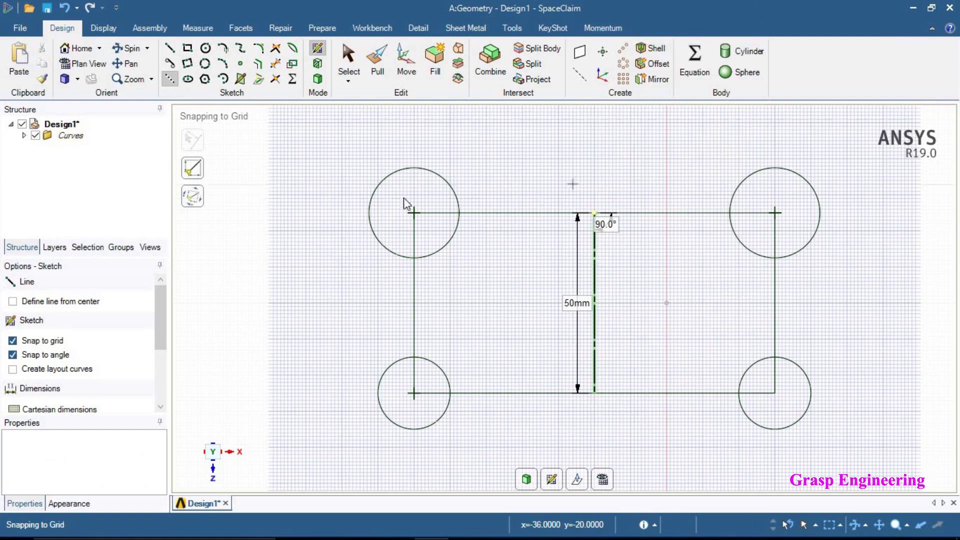
- Draw a tangent line joining the outer sides of the upper-left and lower-left circles
{"action": "left_click", "coordinate": [369, 213]}
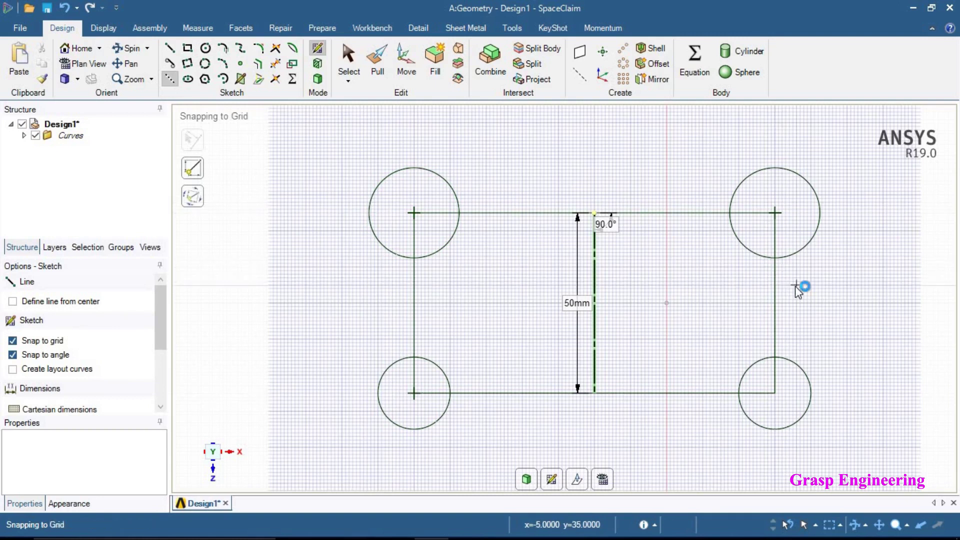
{"action": "left_click", "coordinate": [170, 64]}
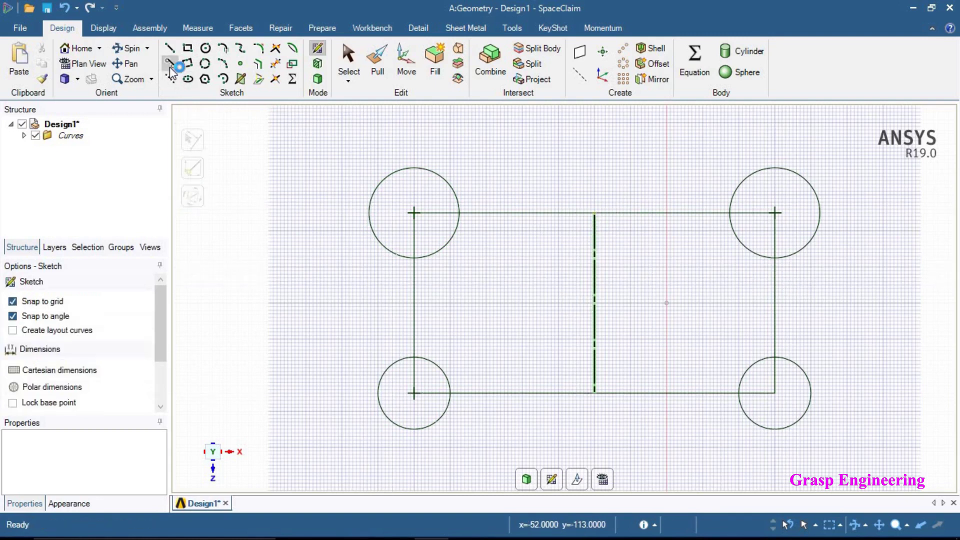
{"action": "left_click", "coordinate": [374, 196]}
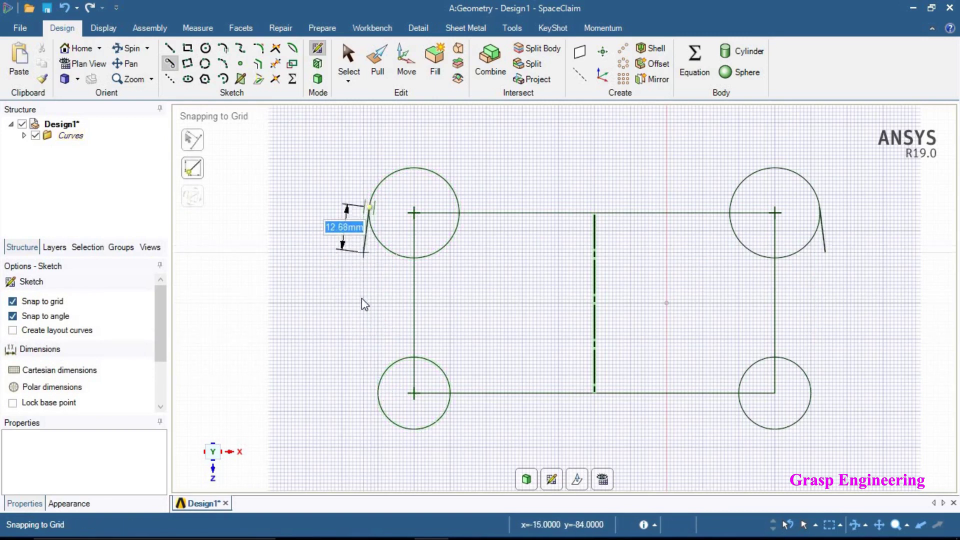
{"action": "left_click", "coordinate": [379, 396]}
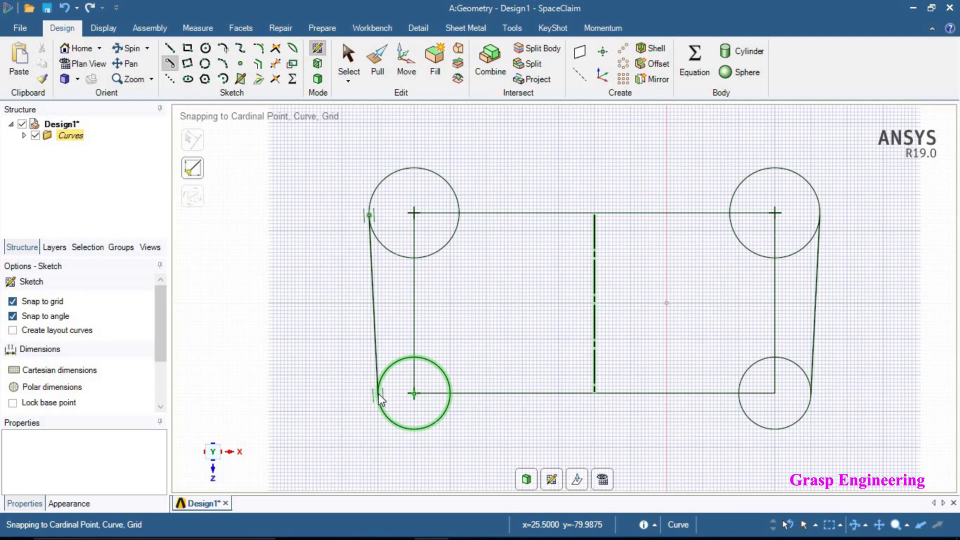
{"action": "left_click", "coordinate": [374, 300]}
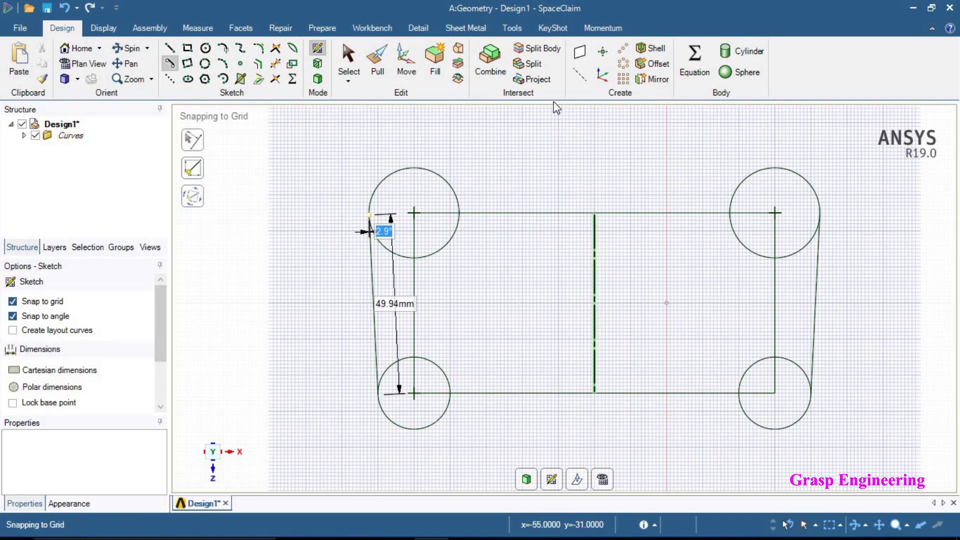
- Draw a 50 mm horizontal line from the top of the upper-left circle to above the mirror line and finish the line
{"action": "left_click", "coordinate": [170, 49]}
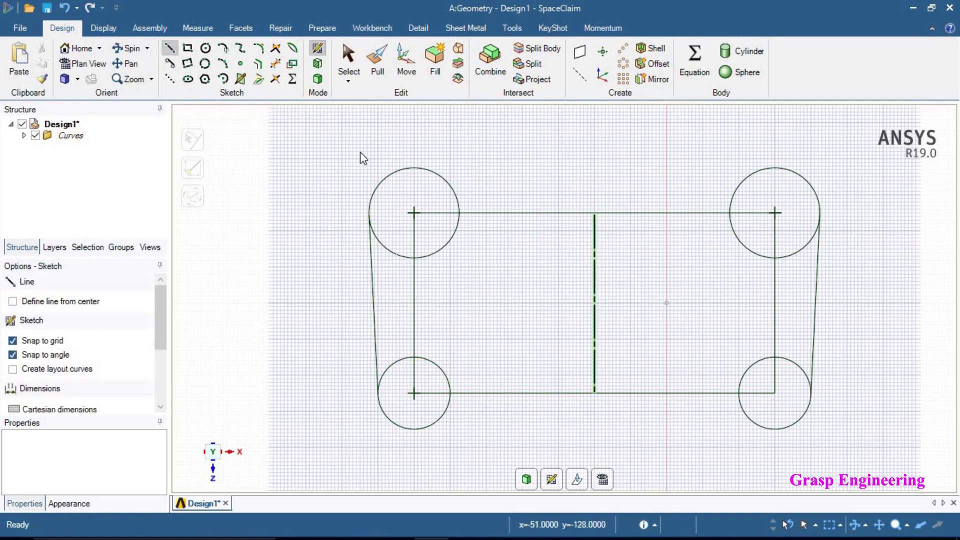
{"action": "left_click", "coordinate": [414, 168]}
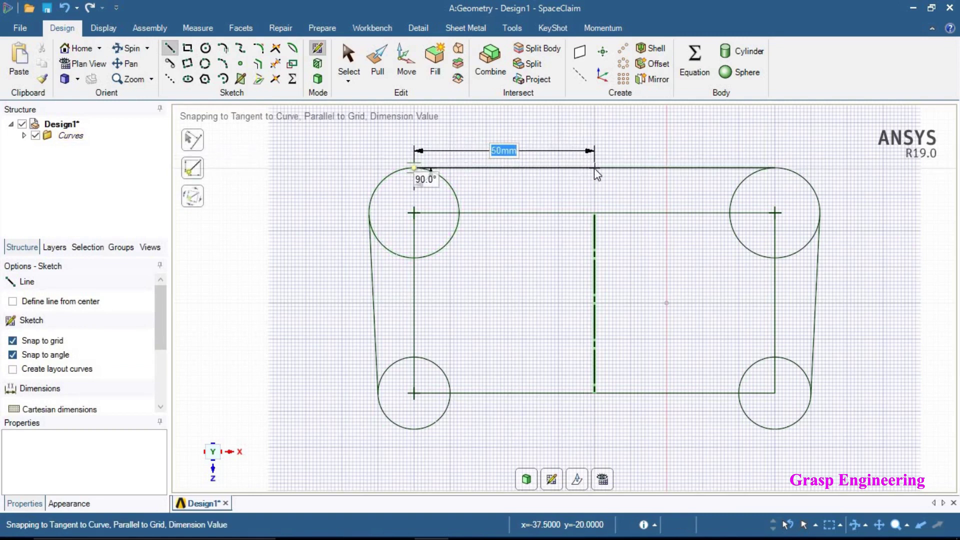
{"action": "left_click", "coordinate": [594, 168]}
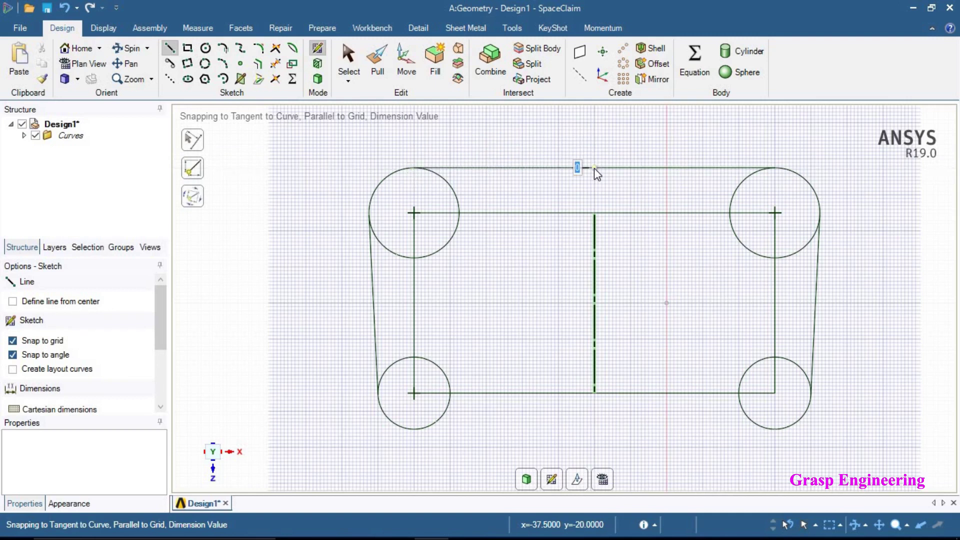
{"action": "right_click", "coordinate": [663, 188]}
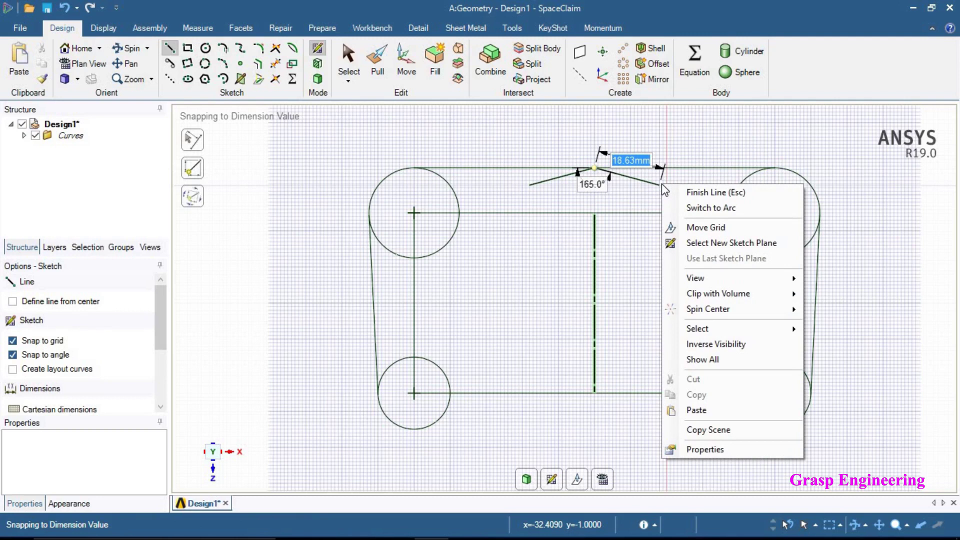
{"action": "left_click", "coordinate": [694, 193]}
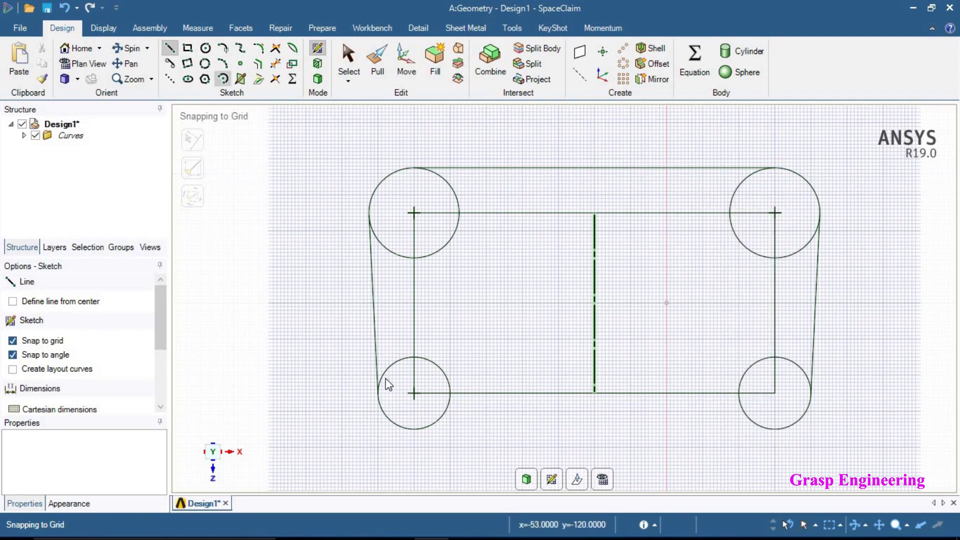
- Draw a horizontal line from the bottom of the lower-left circle to below the mirror line and finish the line
{"action": "left_click", "coordinate": [414, 429]}
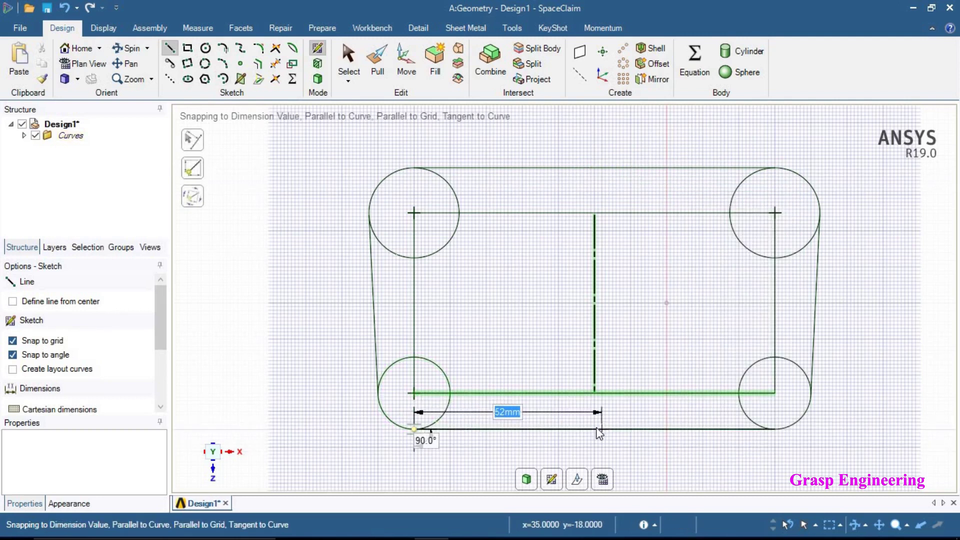
{"action": "left_click", "coordinate": [596, 429]}
{"action": "right_click", "coordinate": [599, 430]}
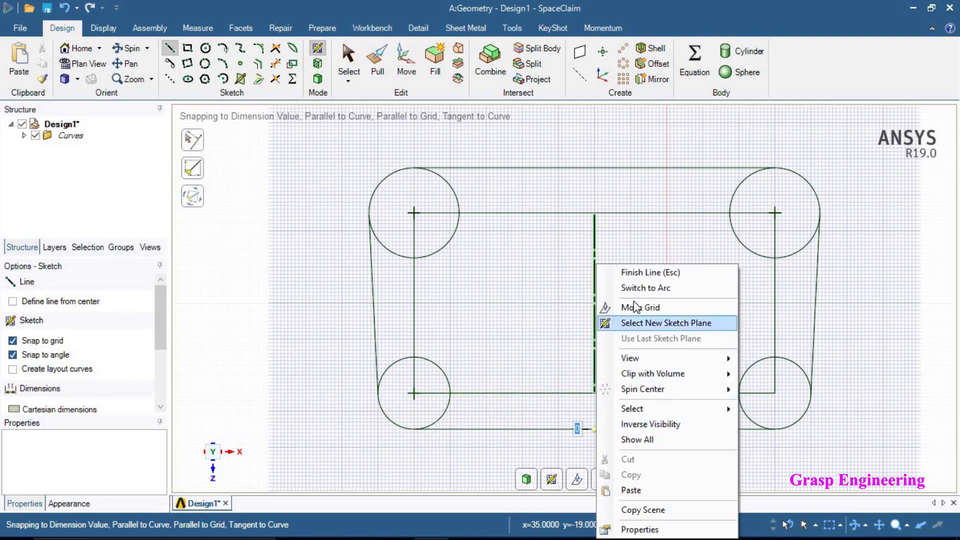
{"action": "left_click", "coordinate": [631, 273]}
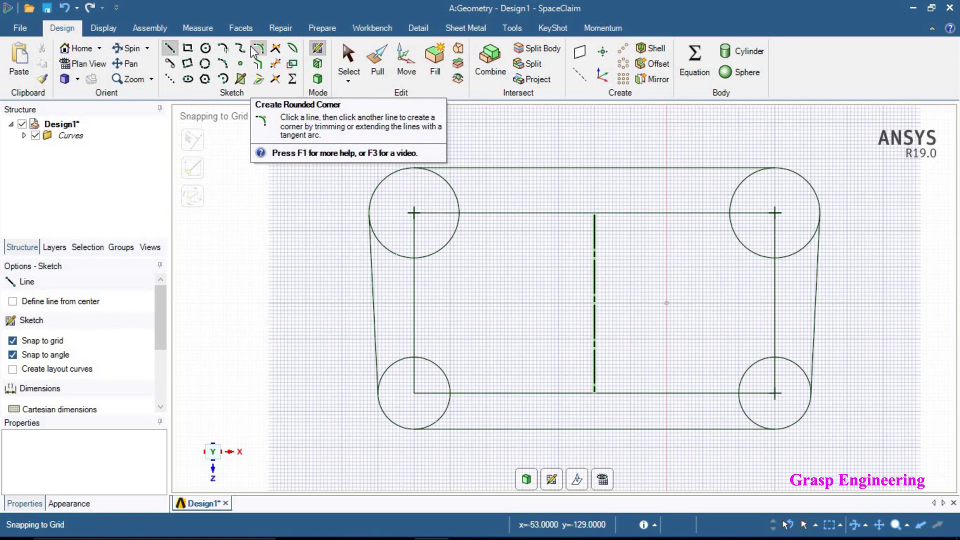
- Trim away the inner arcs of the corner circles, keeping only the rounded corners of the outer outline
{"action": "left_click", "coordinate": [276, 64]}
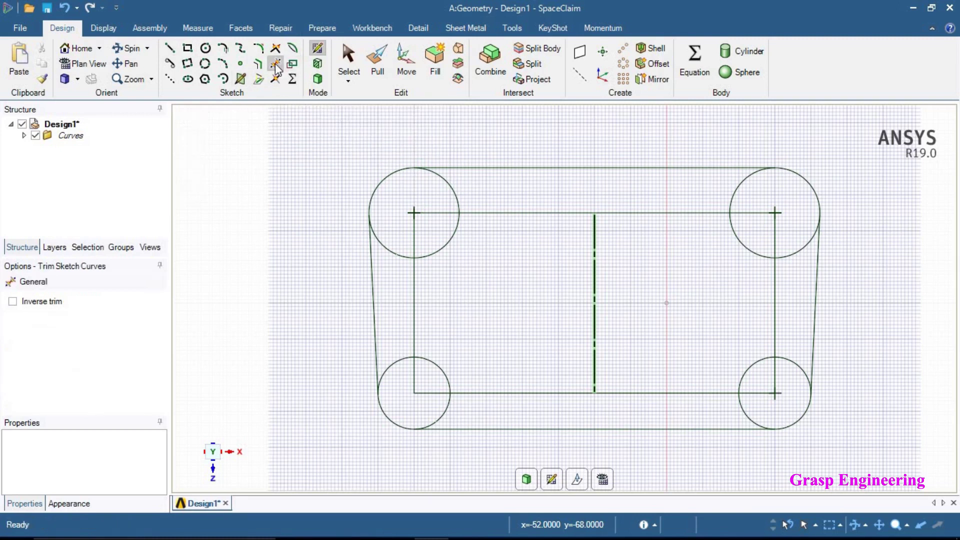
{"action": "left_click", "coordinate": [442, 175]}
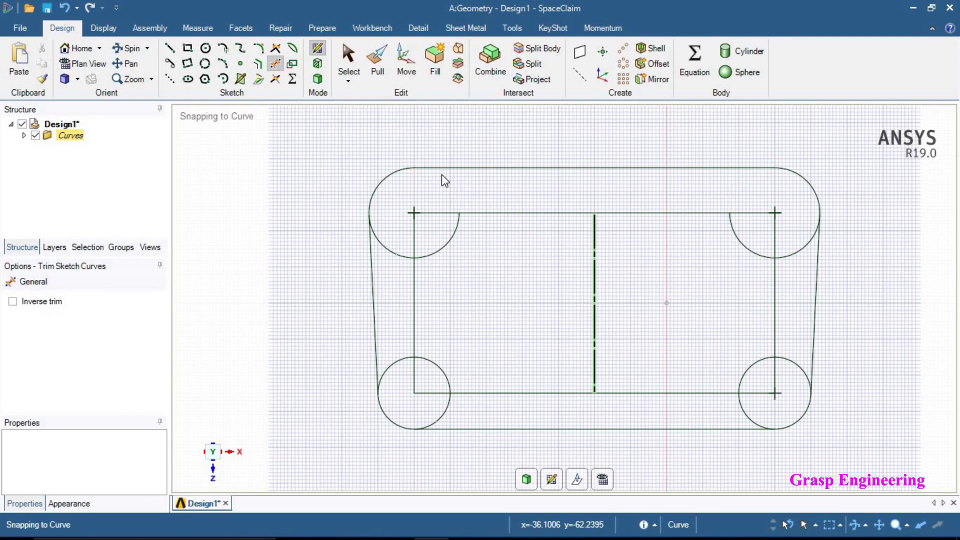
{"action": "left_click", "coordinate": [446, 251]}
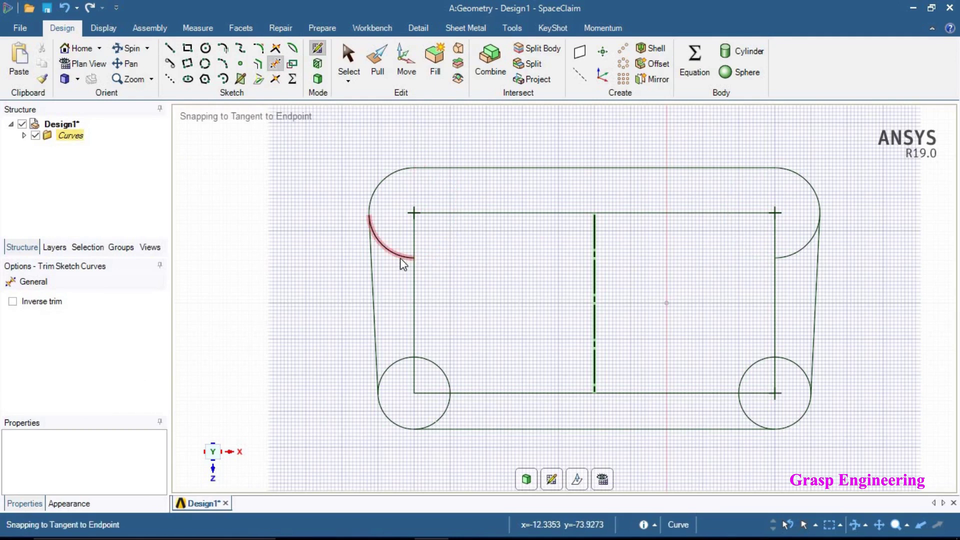
{"action": "left_click", "coordinate": [400, 258]}
{"action": "left_click", "coordinate": [398, 365]}
{"action": "left_click", "coordinate": [447, 379]}
{"action": "left_click", "coordinate": [441, 416]}
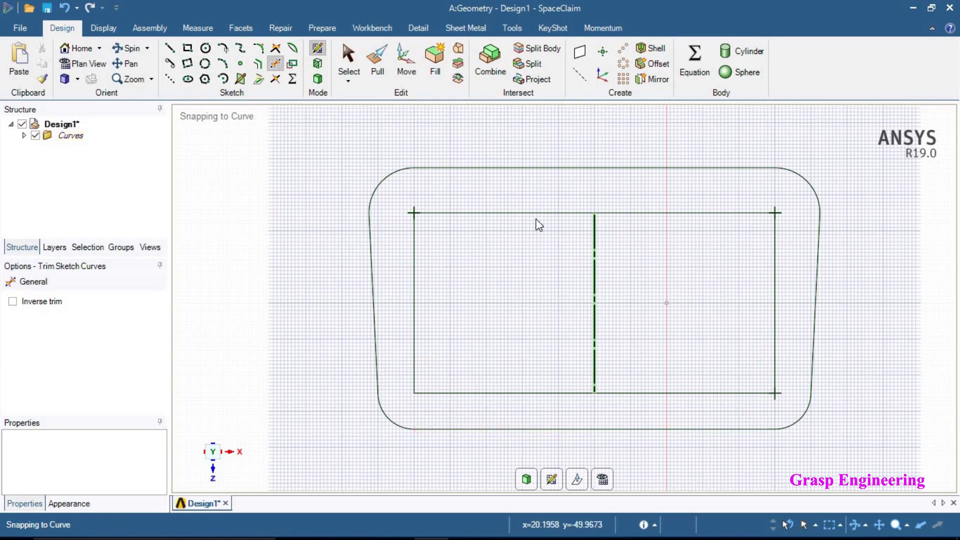
- Trim away all edges of the inner rectangle, keeping the mirror line and the outer outline
{"action": "left_click", "coordinate": [545, 213]}
{"action": "left_click", "coordinate": [414, 264]}
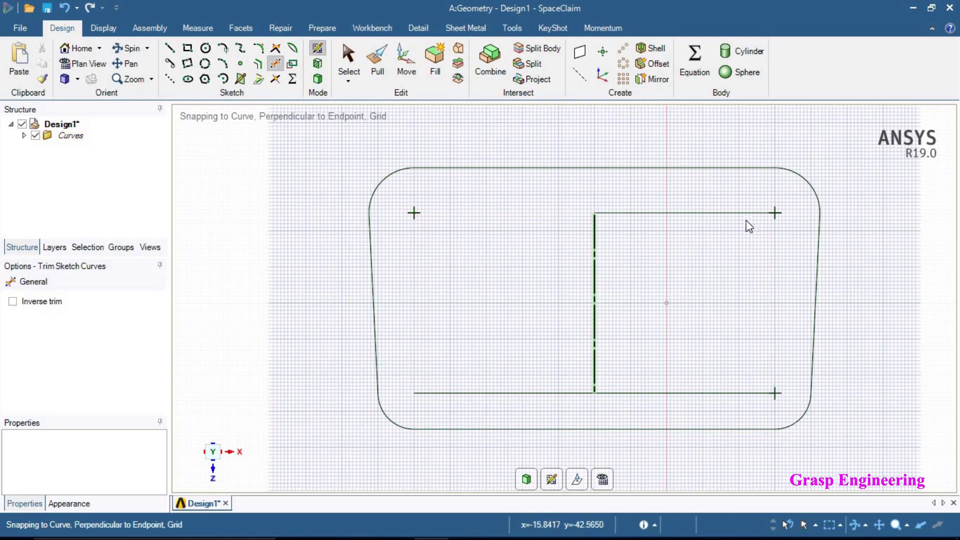
{"action": "left_click", "coordinate": [523, 392]}
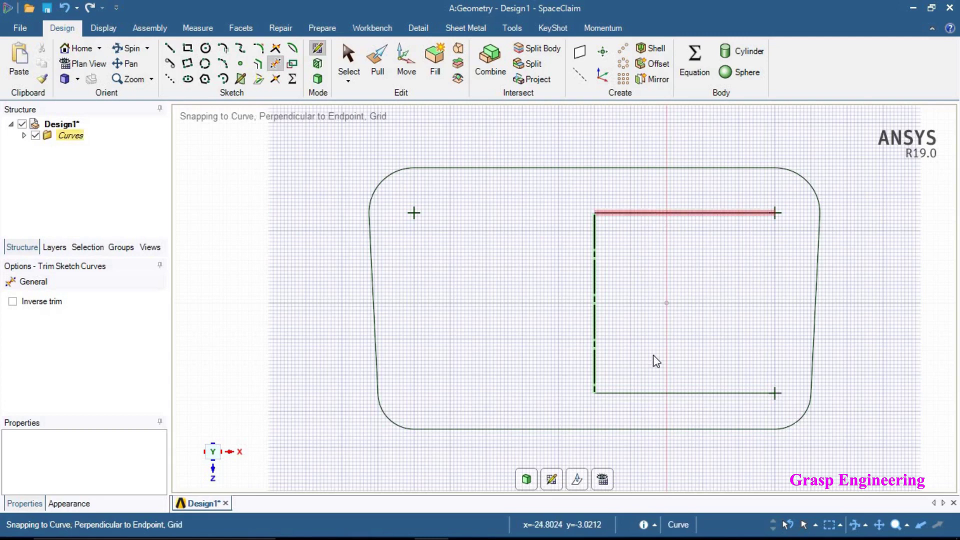
{"action": "left_click", "coordinate": [637, 393]}
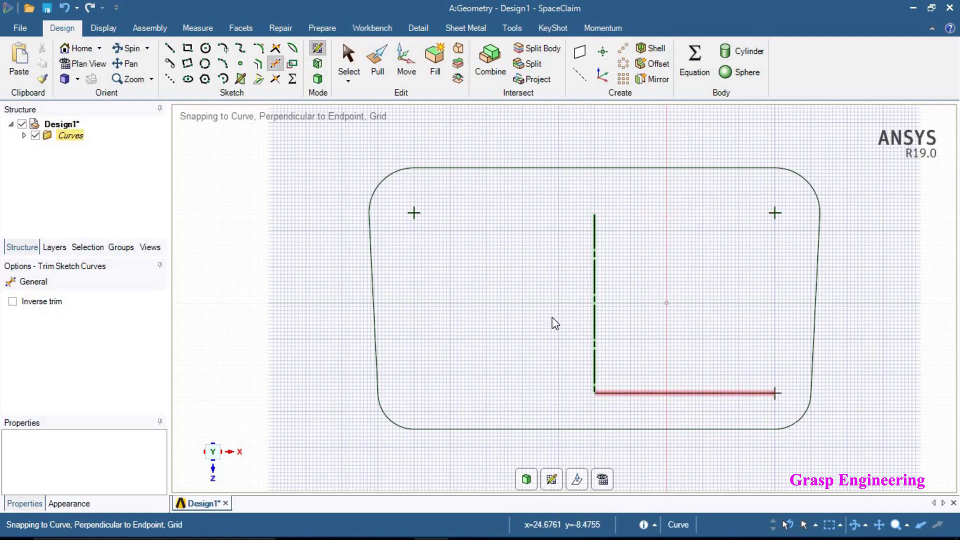
{"action": "left_click", "coordinate": [205, 48]}
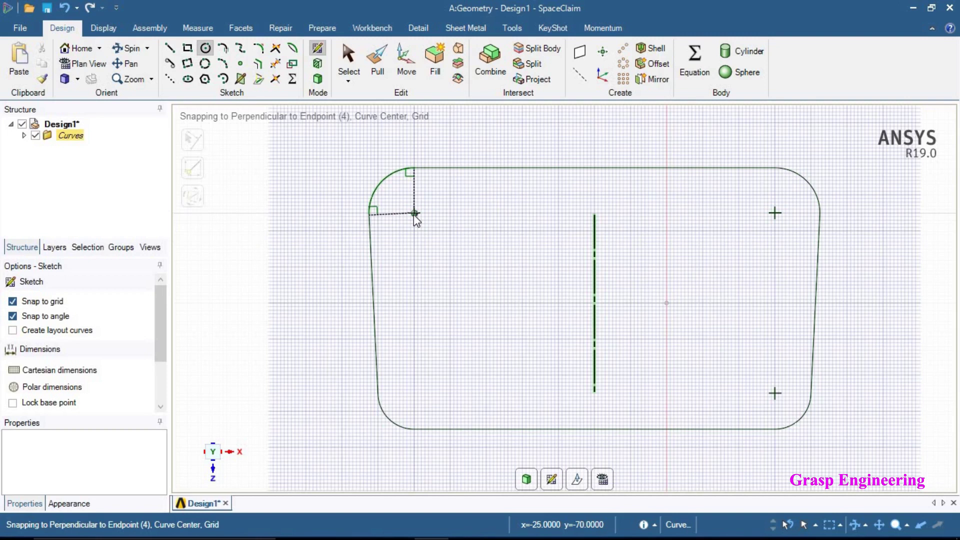
{"action": "left_click", "coordinate": [188, 48]}
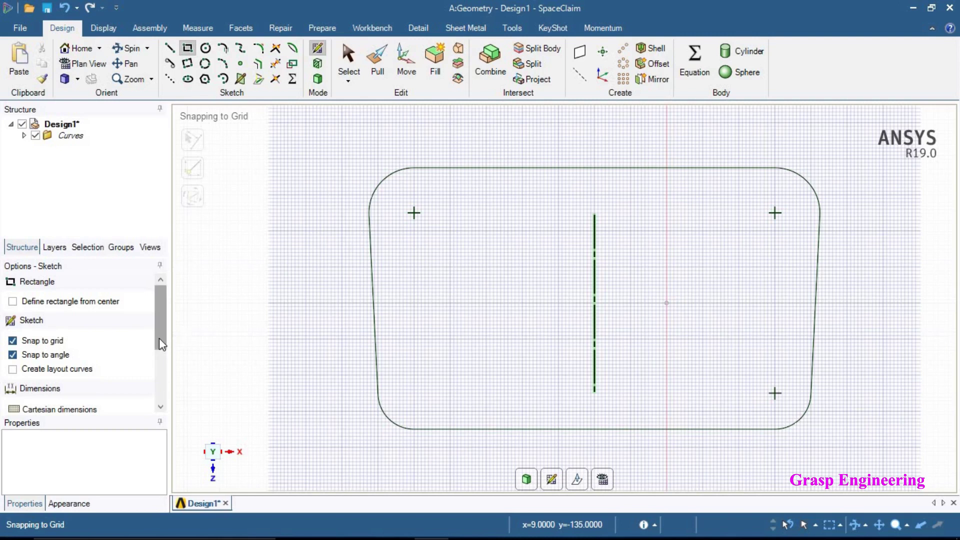
{"action": "scroll", "coordinate": [159, 392], "scroll_direction": "down", "scroll_amount": 3}
{"action": "scroll", "coordinate": [159, 392], "scroll_direction": "down", "scroll_amount": 2}
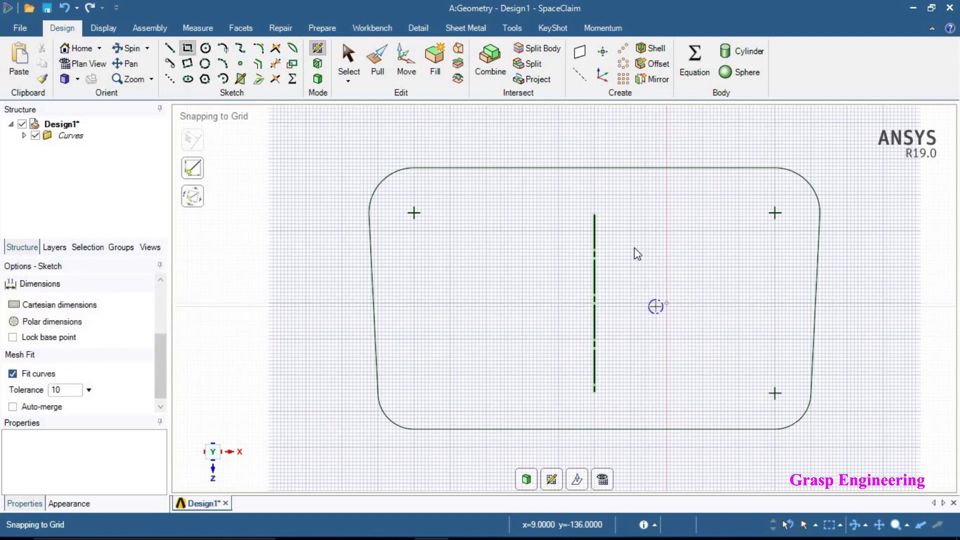
{"action": "left_click", "coordinate": [594, 168]}
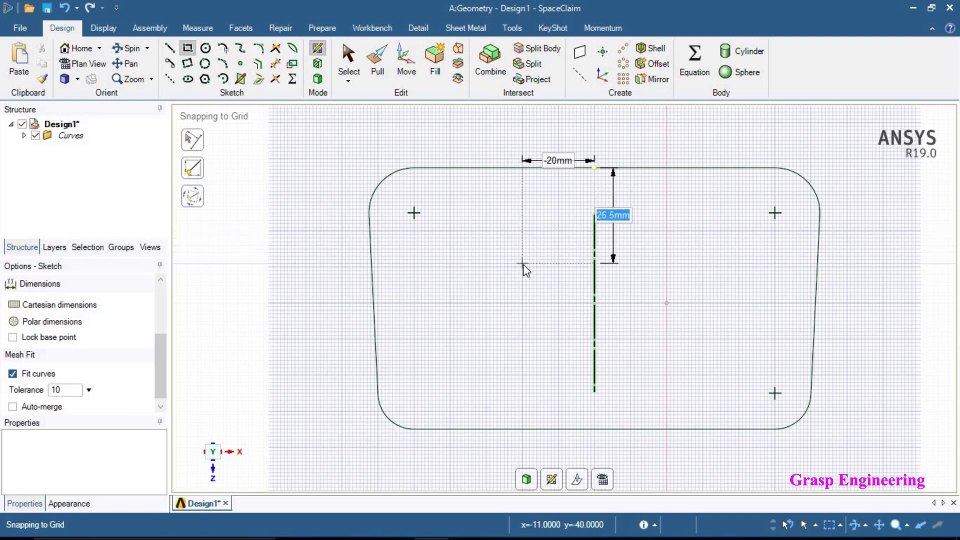
{"action": "key", "text": "BackSpace"}
{"action": "type", "text": "25"}
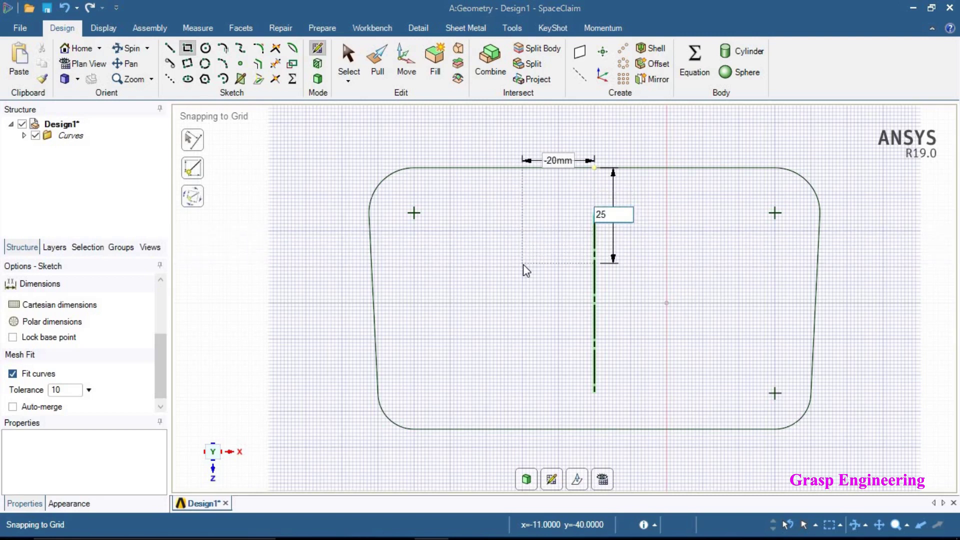
{"action": "key", "text": "Escape"}
{"action": "left_click", "coordinate": [523, 258]}
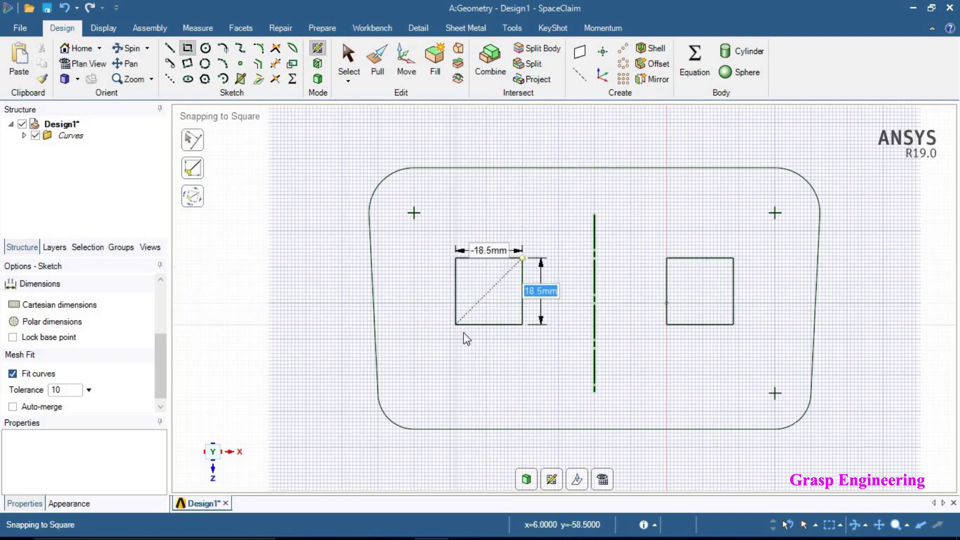
{"action": "key", "text": "Escape"}
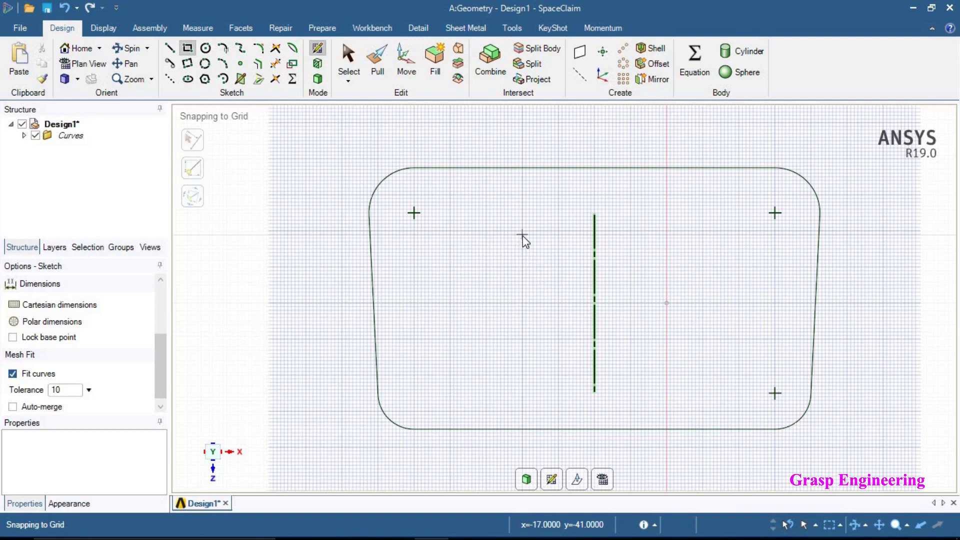
- Sketch a 20 mm square whose upper-right corner lies about 22 mm left of and 25 mm below the top edge's midpoint, and finish the Rectangle tool
{"action": "left_click", "coordinate": [187, 50]}
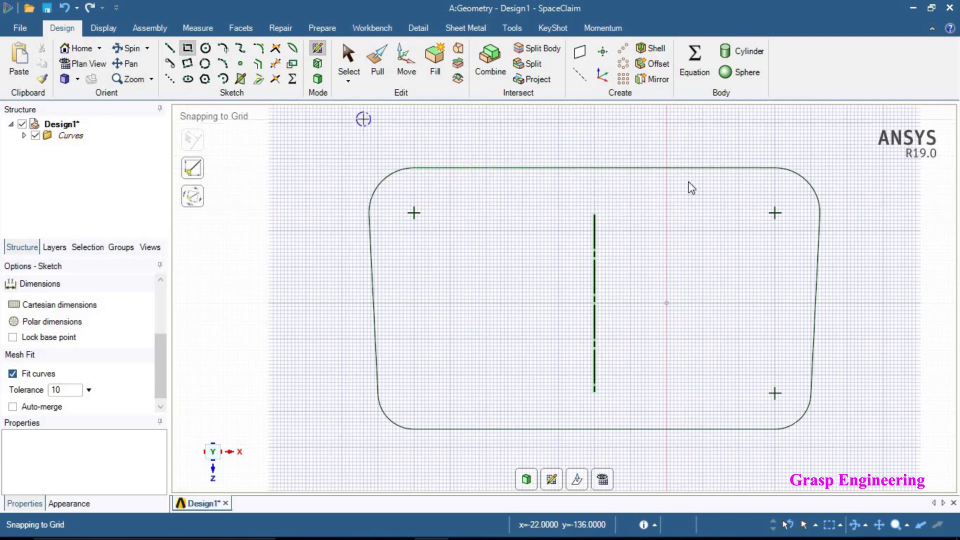
{"action": "left_click", "coordinate": [594, 167]}
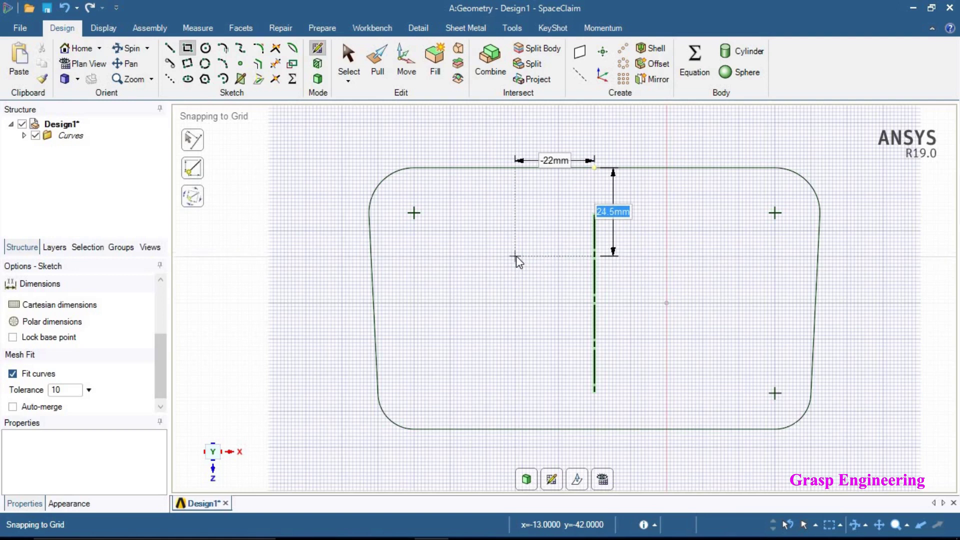
{"action": "type", "text": "4"}
{"action": "key", "text": "Escape"}
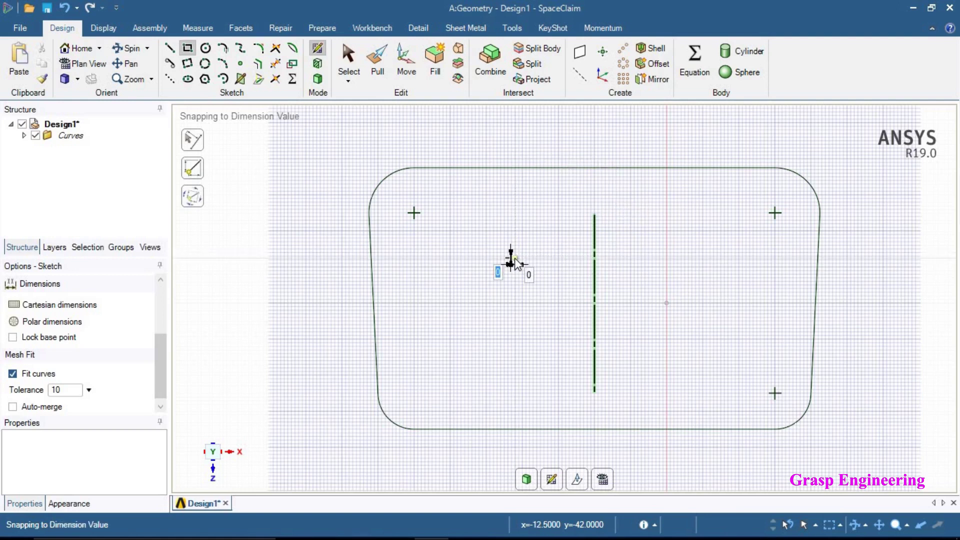
{"action": "left_click", "coordinate": [515, 258]}
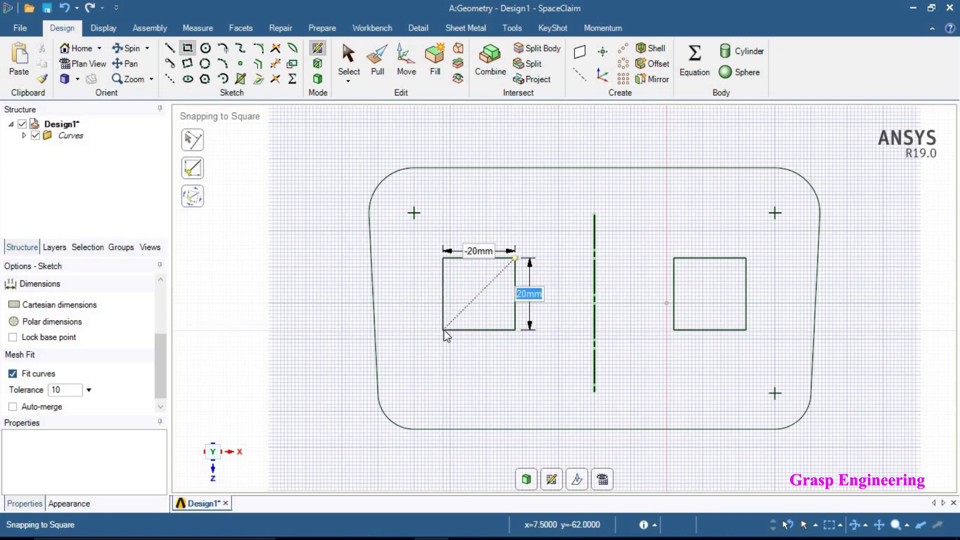
{"action": "left_click", "coordinate": [527, 281]}
{"action": "right_click", "coordinate": [473, 300]}
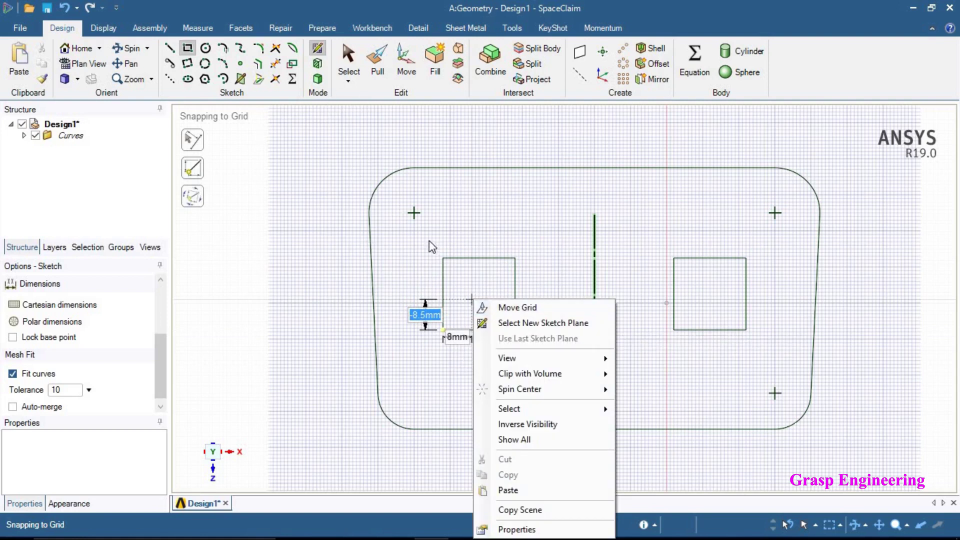
{"action": "left_click", "coordinate": [345, 56]}
{"action": "left_click", "coordinate": [344, 55]}
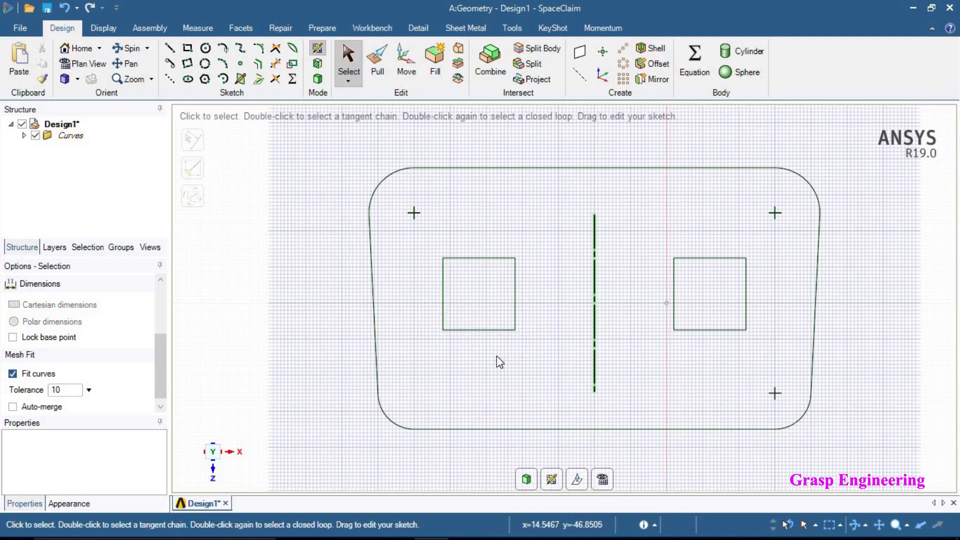
- Round the upper-right corner of the left square cutout with a 4 mm radius
{"action": "scroll", "coordinate": [496, 356], "scroll_direction": "up", "scroll_amount": 1}
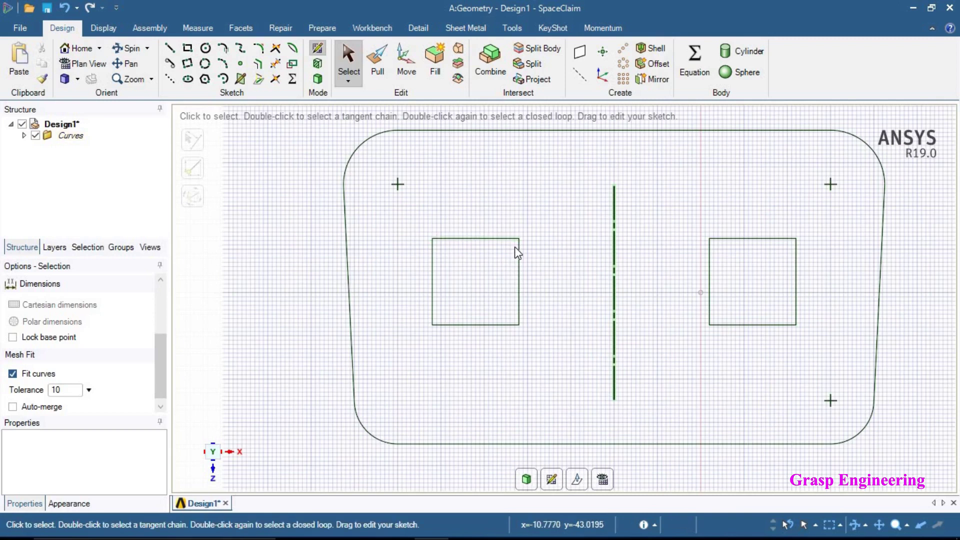
{"action": "scroll", "coordinate": [517, 253], "scroll_direction": "up", "scroll_amount": 2}
{"action": "left_click", "coordinate": [520, 266]}
{"action": "left_click", "coordinate": [476, 263]}
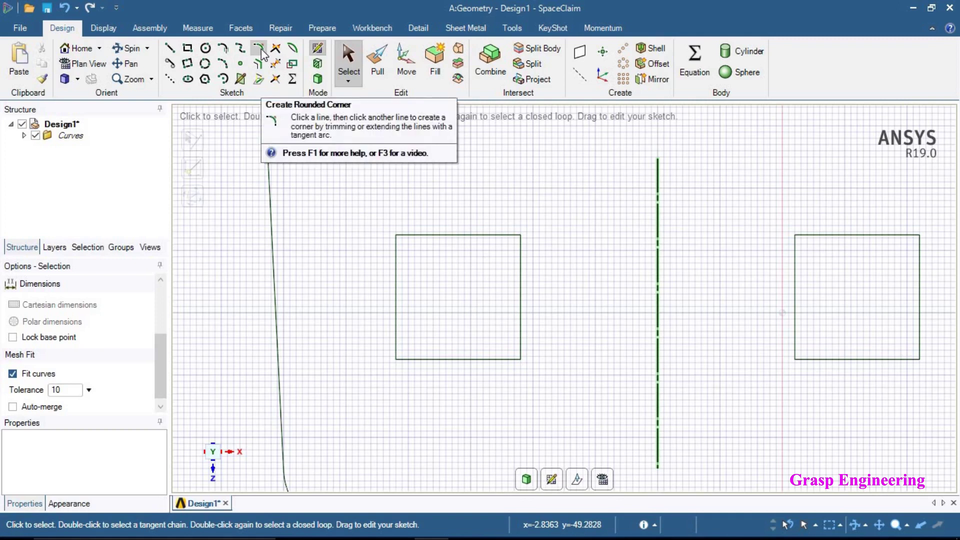
{"action": "left_click", "coordinate": [259, 49]}
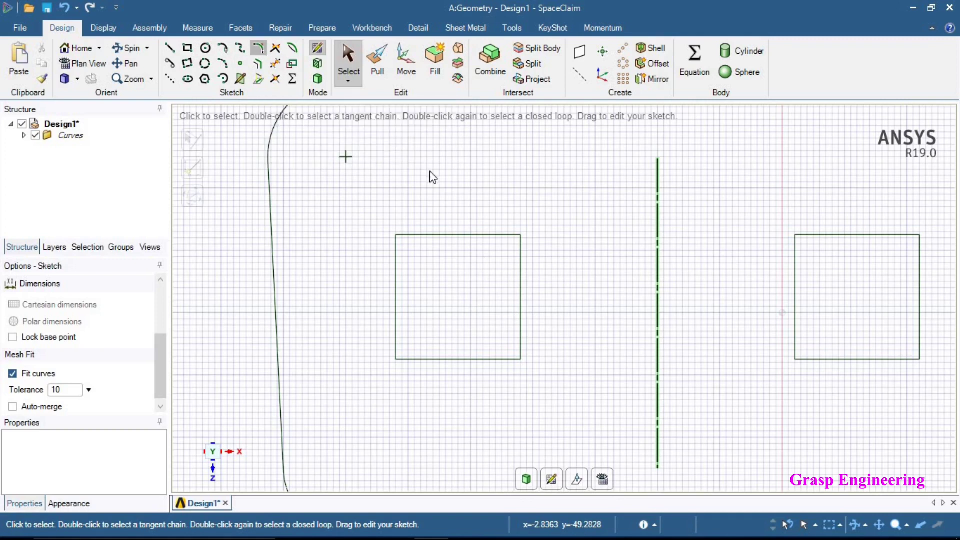
{"action": "left_click", "coordinate": [522, 236]}
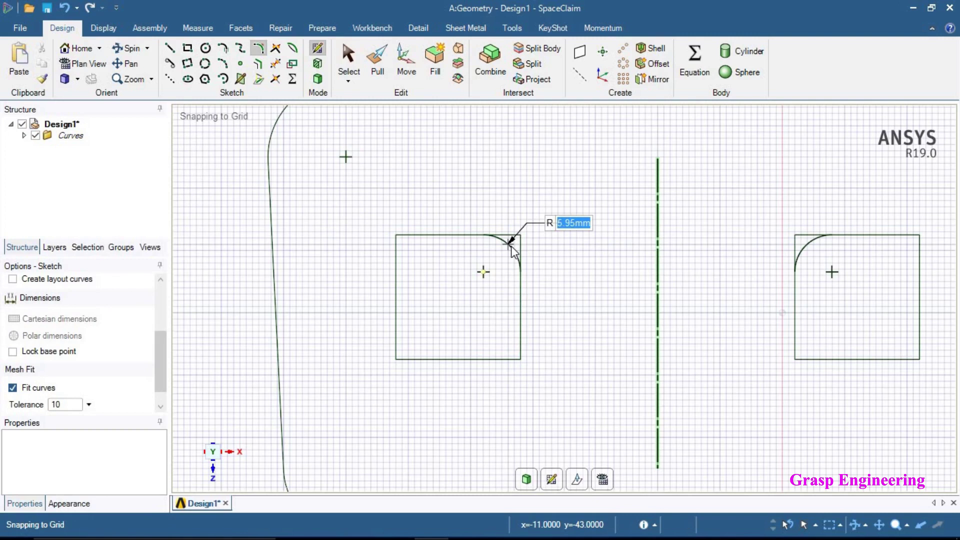
{"action": "type", "text": "4"}
{"action": "key", "text": "Return"}
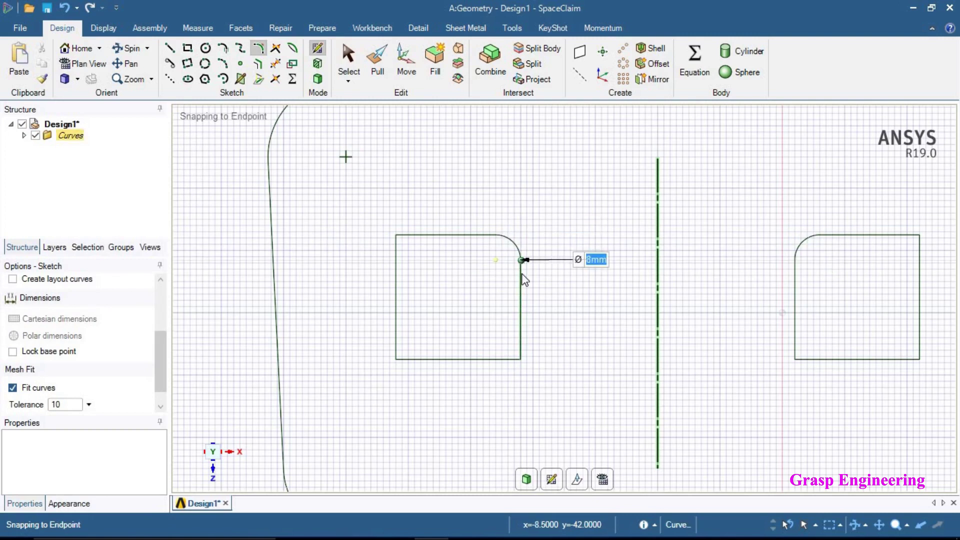
{"action": "left_click", "coordinate": [514, 357]}
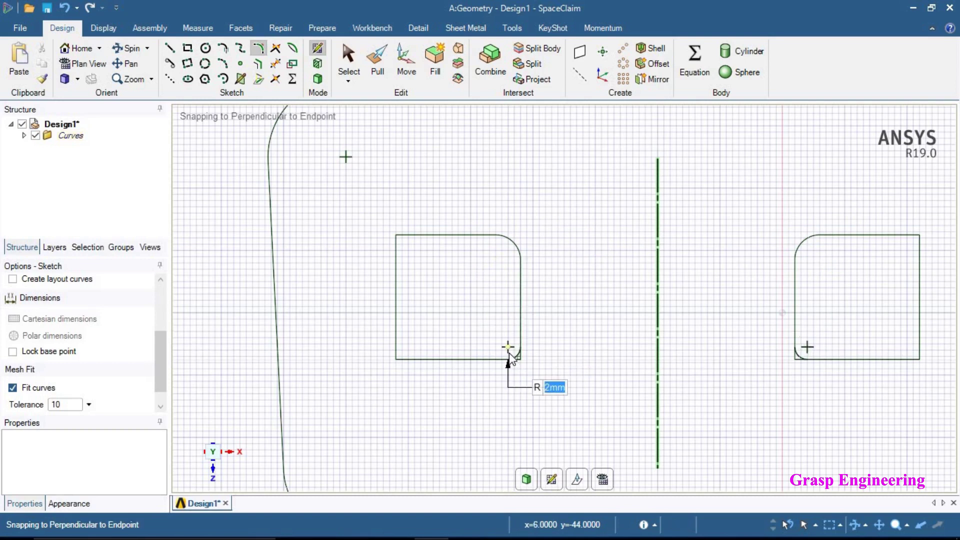
{"action": "key", "text": "BackSpace"}
{"action": "key", "text": "Escape"}
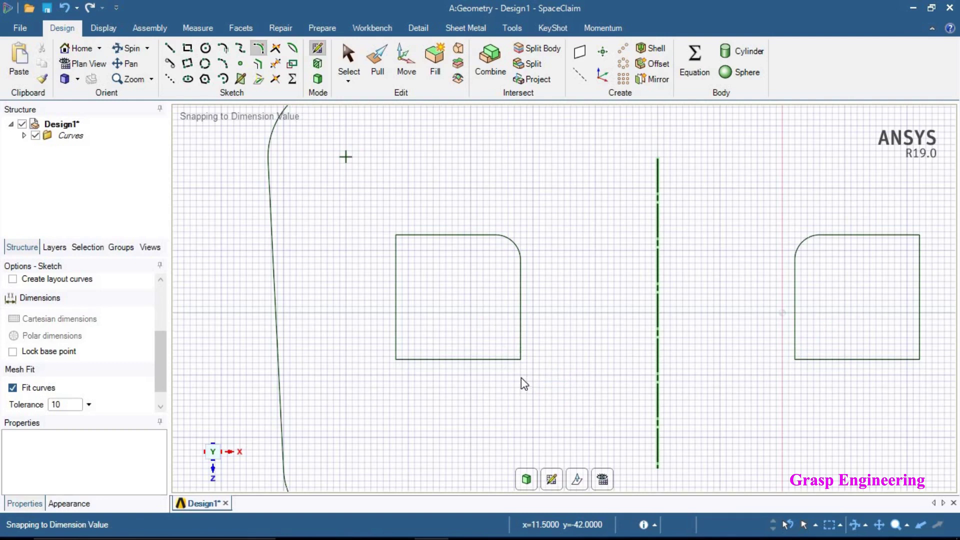
- Round the lower-right corner of the left square cutout with a 4 mm radius
{"action": "left_click", "coordinate": [520, 359]}
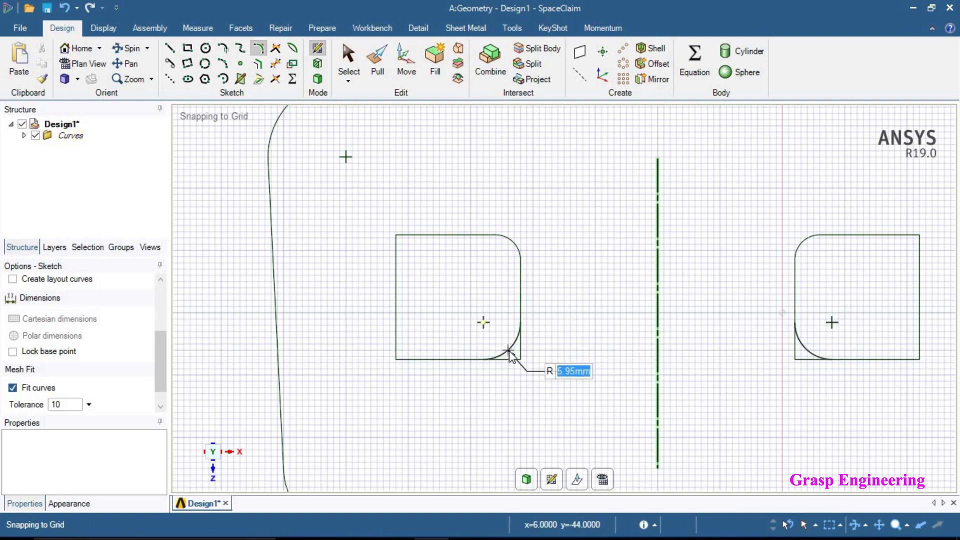
{"action": "key", "text": "BackSpace"}
{"action": "type", "text": "4"}
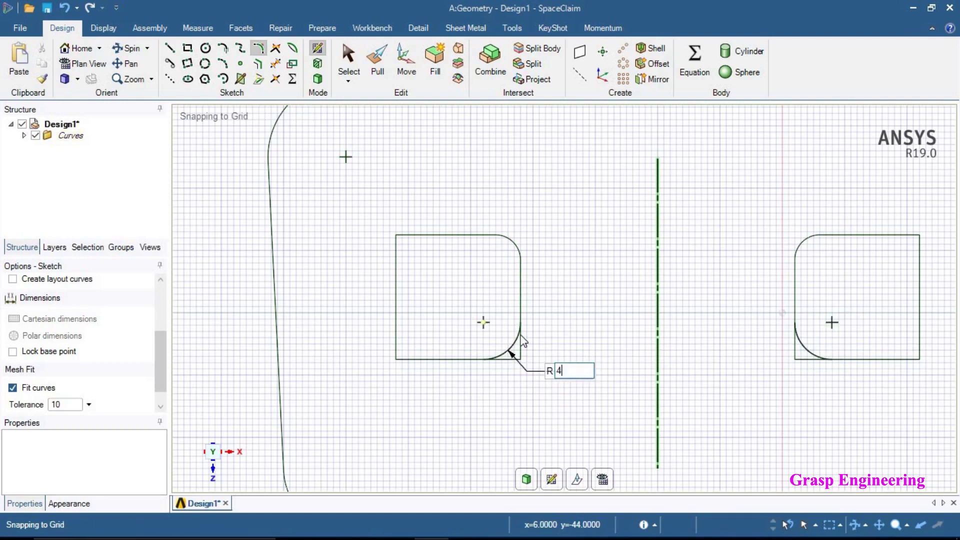
{"action": "key", "text": "Return"}
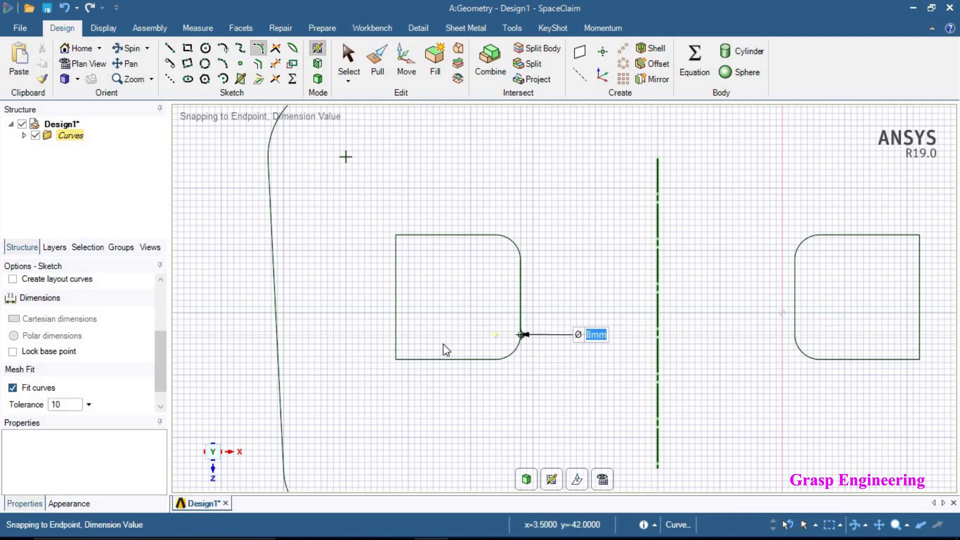
- Round the lower-left and upper-left corners of the left square cutout with a 4 mm radius
{"action": "left_click", "coordinate": [400, 349]}
{"action": "type", "text": "4"}
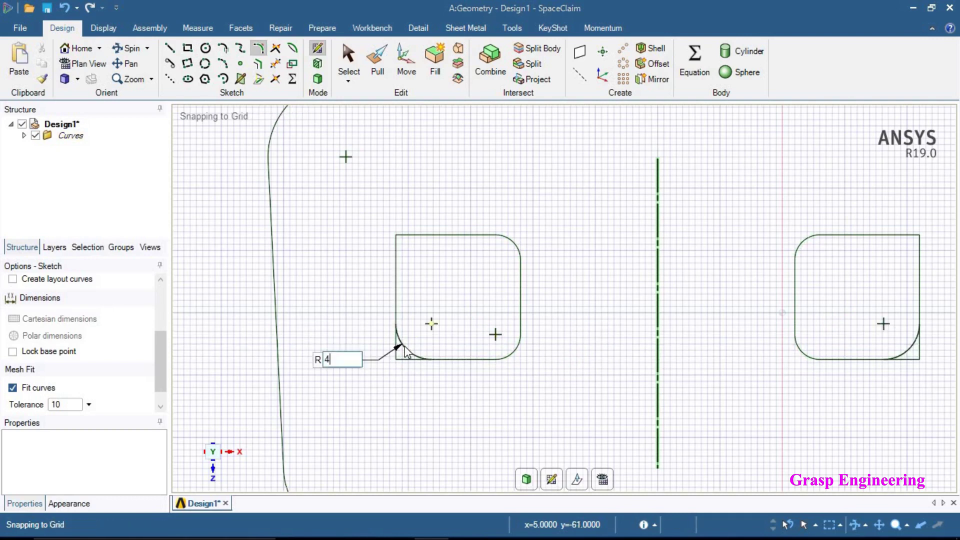
{"action": "key", "text": "Return"}
{"action": "left_click", "coordinate": [396, 235]}
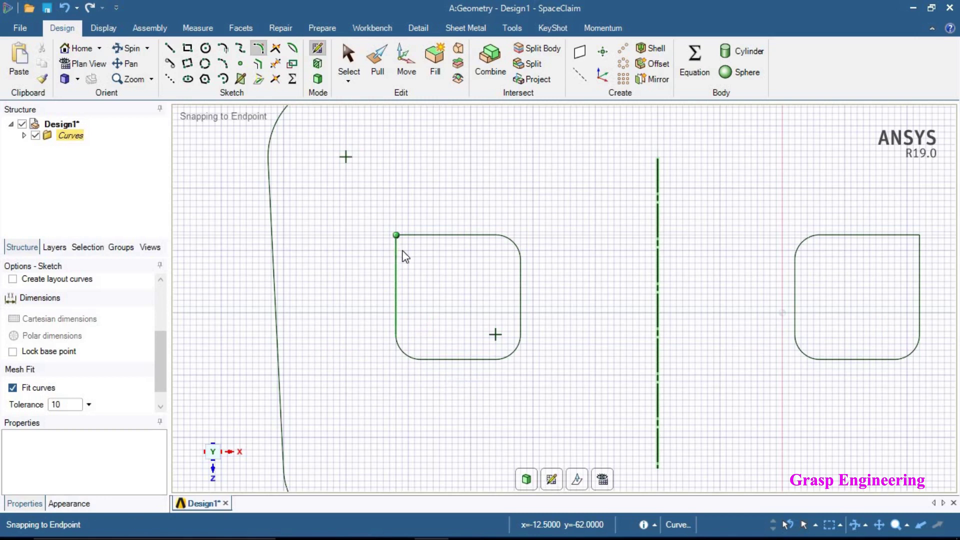
{"action": "key", "text": "BackSpace"}
{"action": "type", "text": "4"}
{"action": "key", "text": "Return"}
{"action": "scroll", "coordinate": [433, 230], "scroll_direction": "down", "scroll_amount": 5}
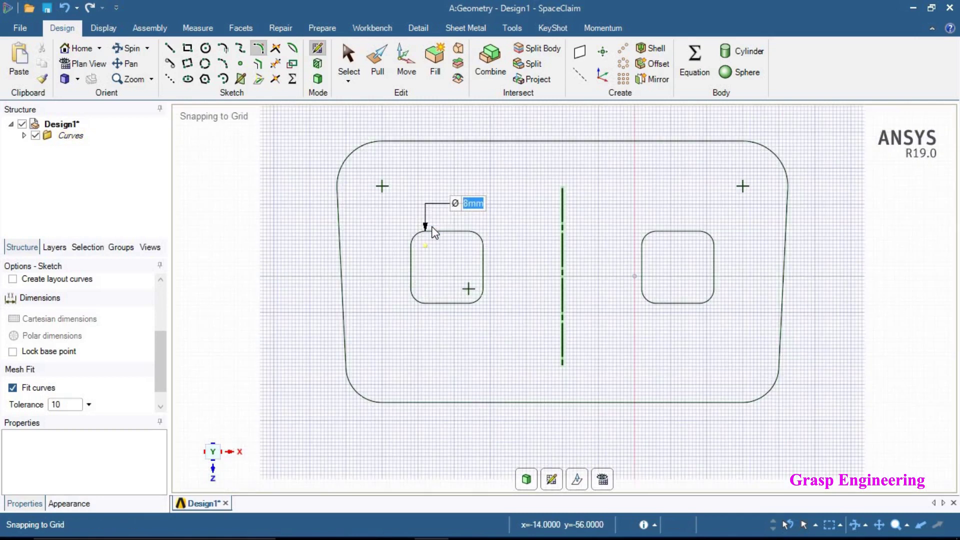
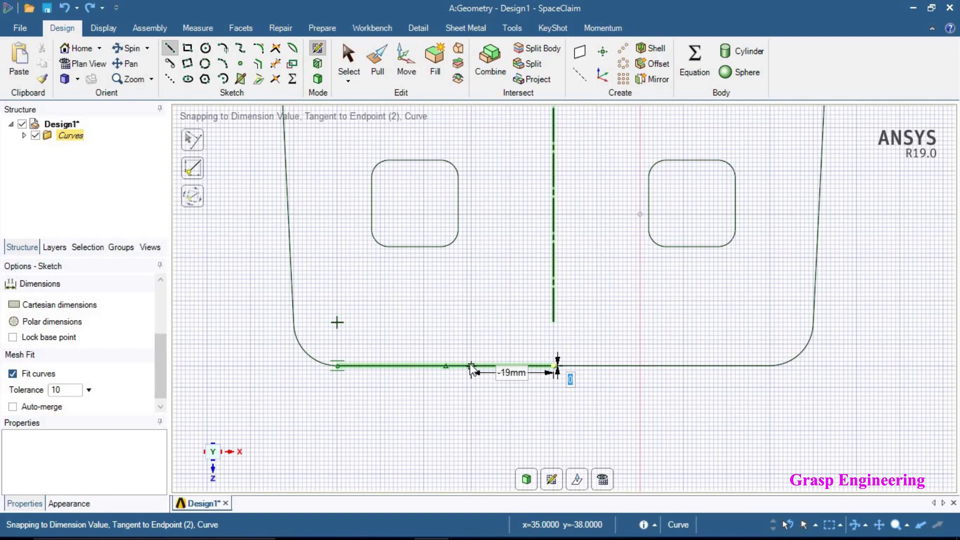
- Using polar dimensions, sketch a 17.32 mm line at 120° from the bottom edge, about 20 mm left of its midpoint, continuing horizontally to the mirror line
{"action": "left_click", "coordinate": [468, 367]}
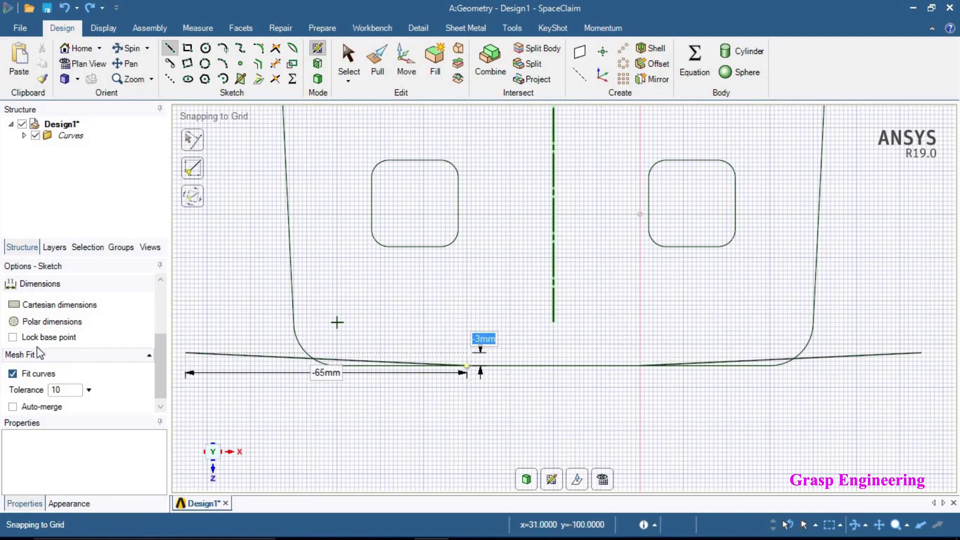
{"action": "left_click", "coordinate": [41, 323]}
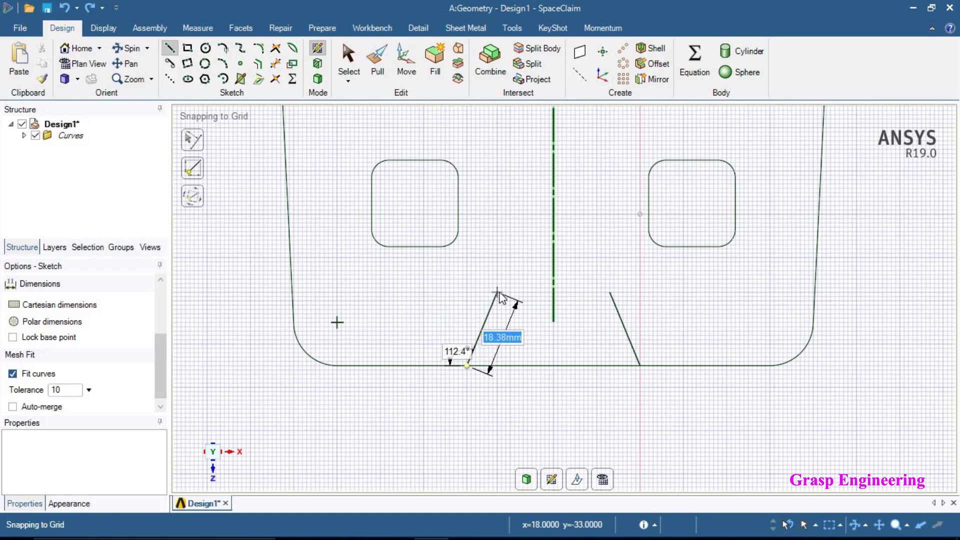
{"action": "scroll", "coordinate": [500, 295], "scroll_direction": "up", "scroll_amount": 1}
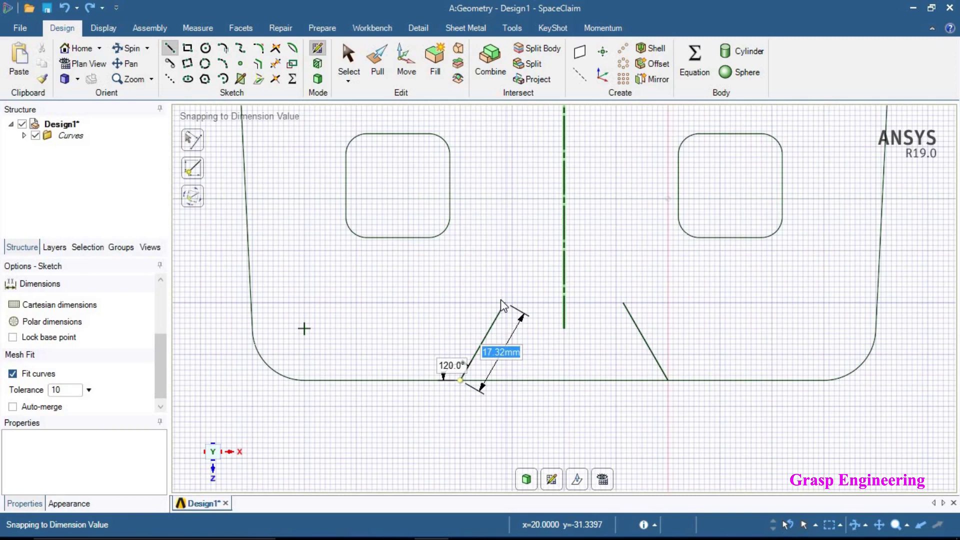
{"action": "left_click", "coordinate": [503, 302]}
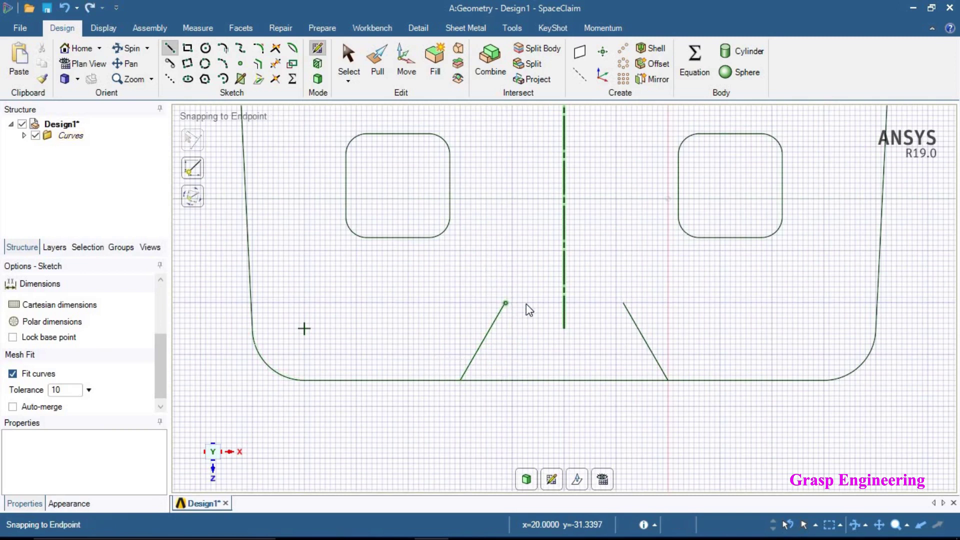
{"action": "left_click", "coordinate": [563, 303]}
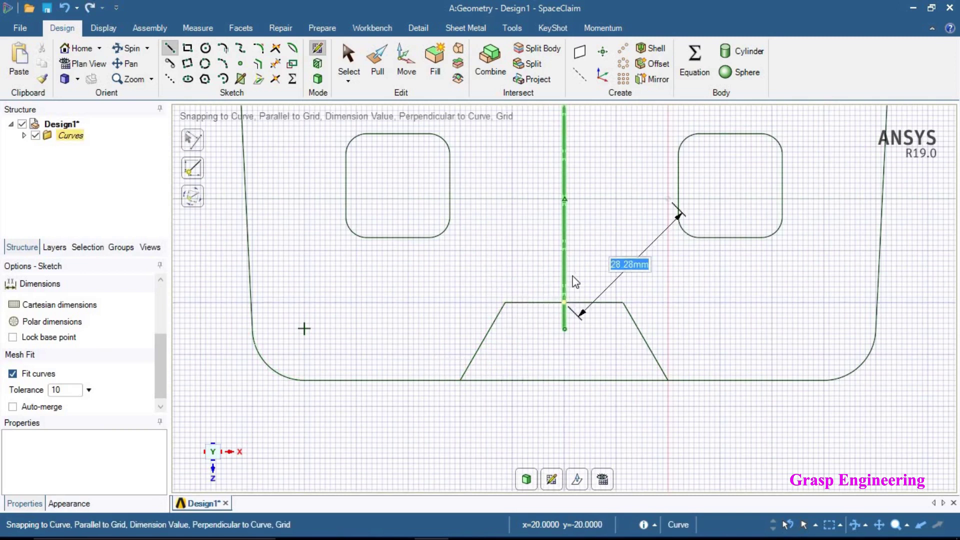
{"action": "left_click", "coordinate": [348, 58]}
- Sketch an 8 mm diameter circle centred on the outline's top edge, about 10 mm left of its midpoint
{"action": "scroll", "coordinate": [546, 345], "scroll_direction": "up", "scroll_amount": 1}
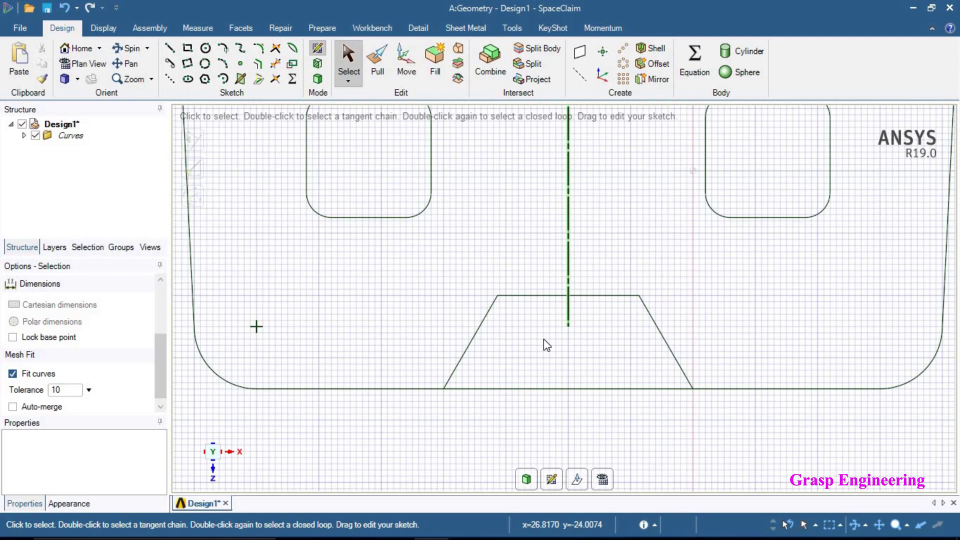
{"action": "scroll", "coordinate": [544, 340], "scroll_direction": "down", "scroll_amount": 3}
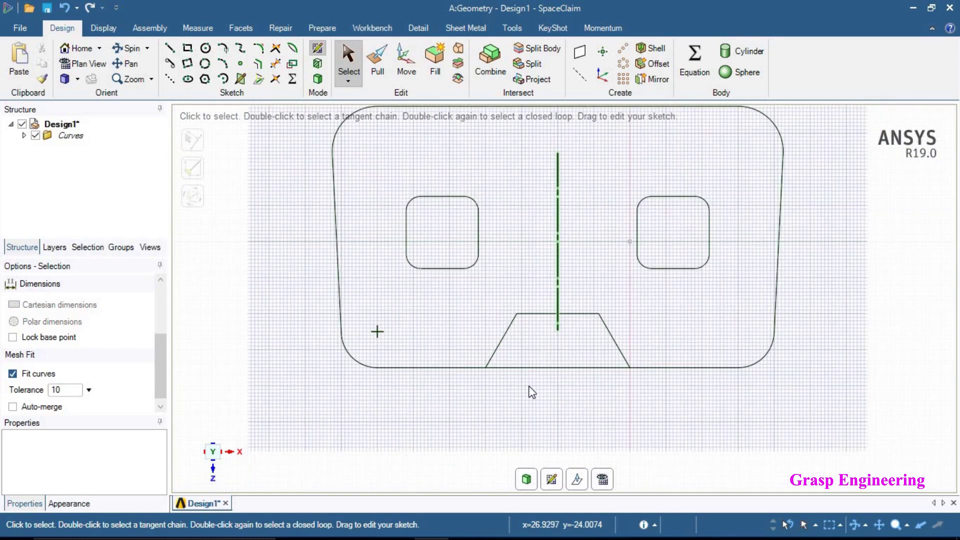
{"action": "scroll", "coordinate": [530, 392], "scroll_direction": "down", "scroll_amount": 1}
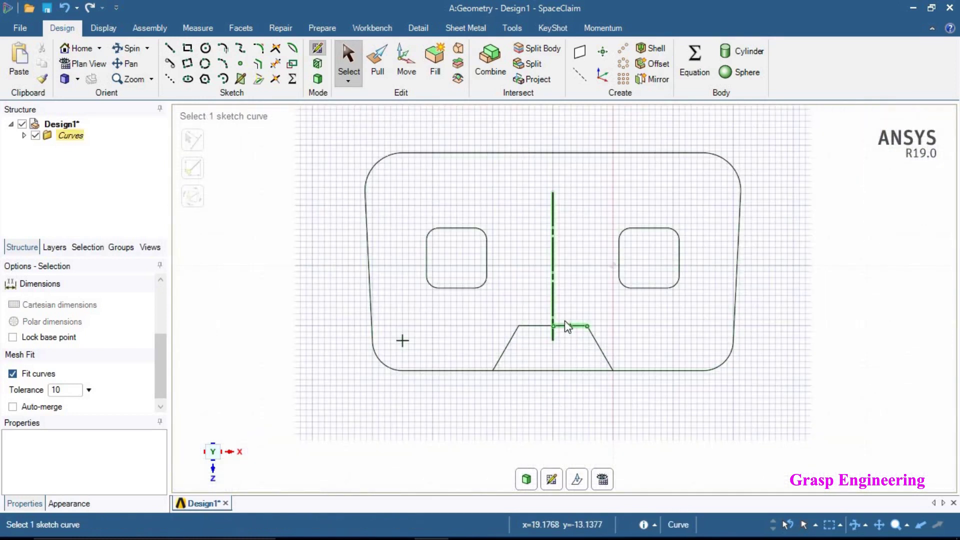
{"action": "middle_click_drag", "start_coordinate": [550, 312], "coordinate": [529, 358], "text": "ctrl"}
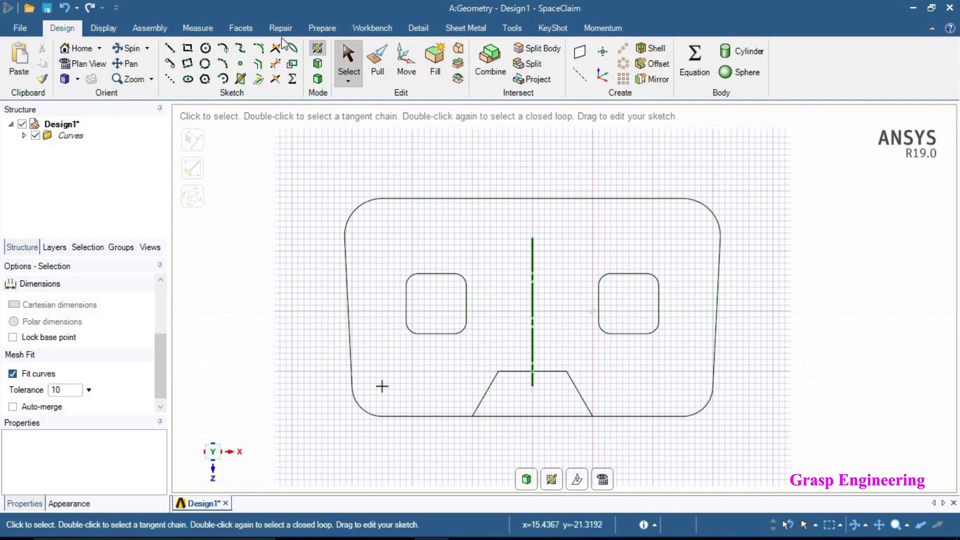
{"action": "left_click", "coordinate": [206, 48]}
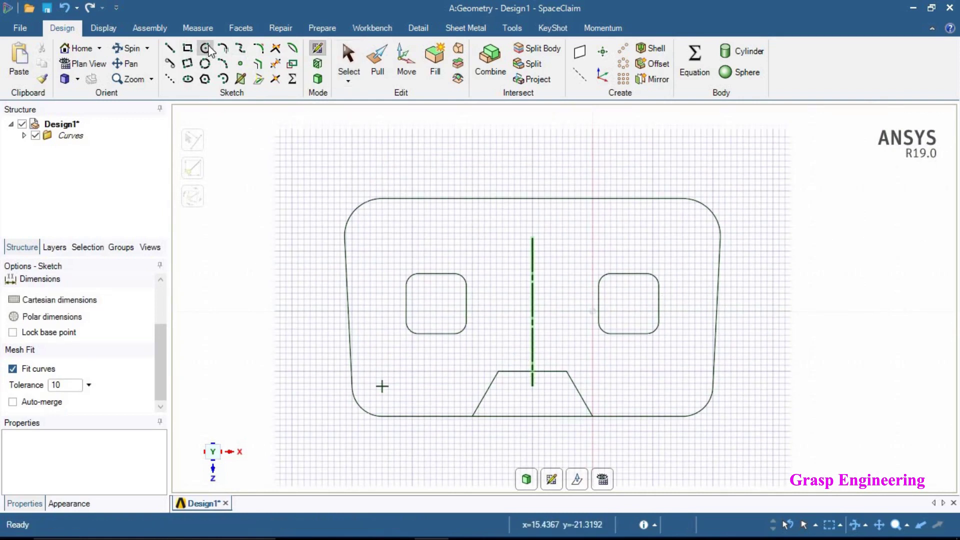
{"action": "scroll", "coordinate": [507, 259], "scroll_direction": "up", "scroll_amount": 3}
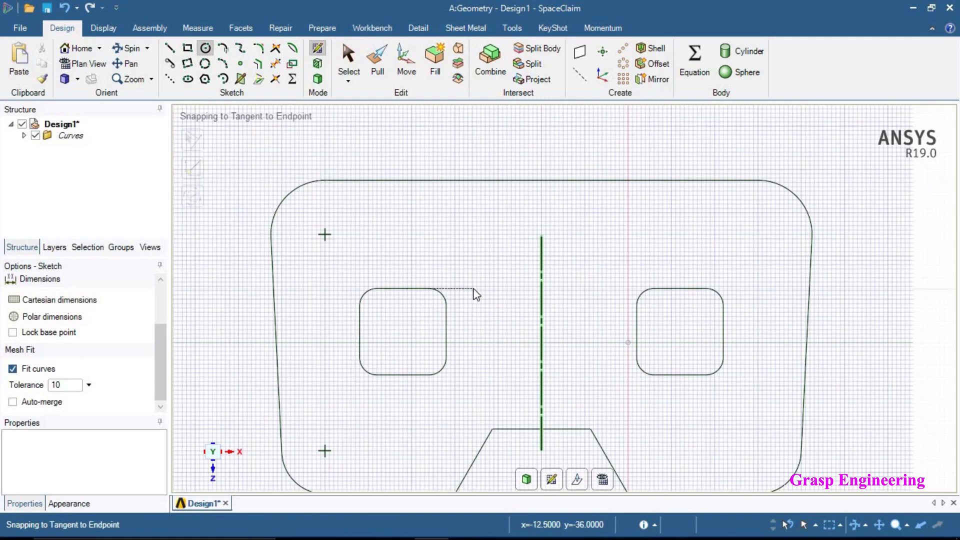
{"action": "scroll", "coordinate": [476, 295], "scroll_direction": "down", "scroll_amount": 1}
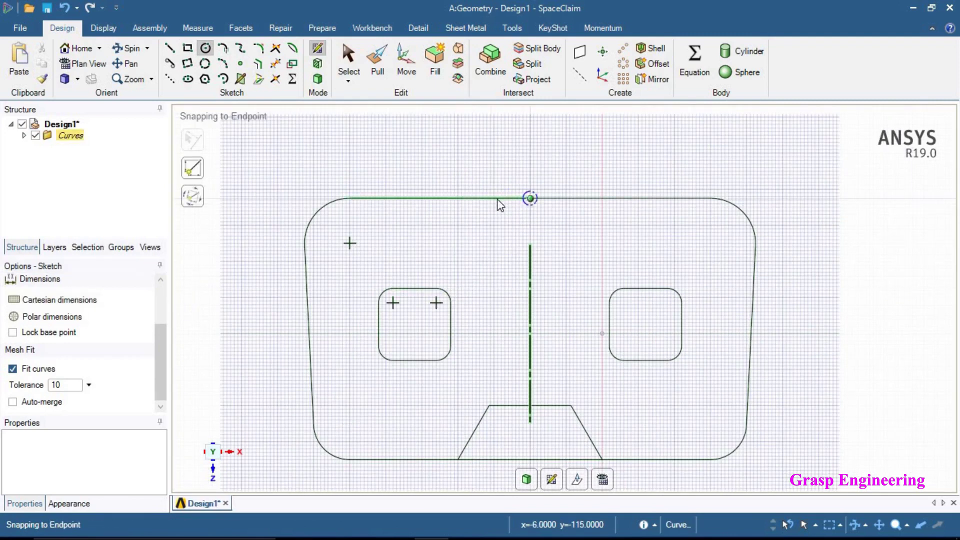
{"action": "left_click", "coordinate": [530, 198]}
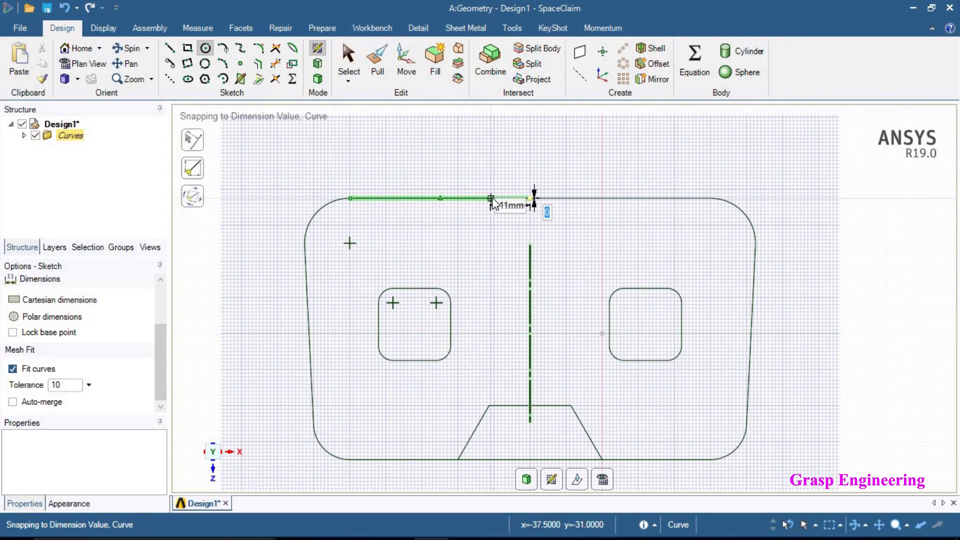
{"action": "left_click", "coordinate": [494, 198]}
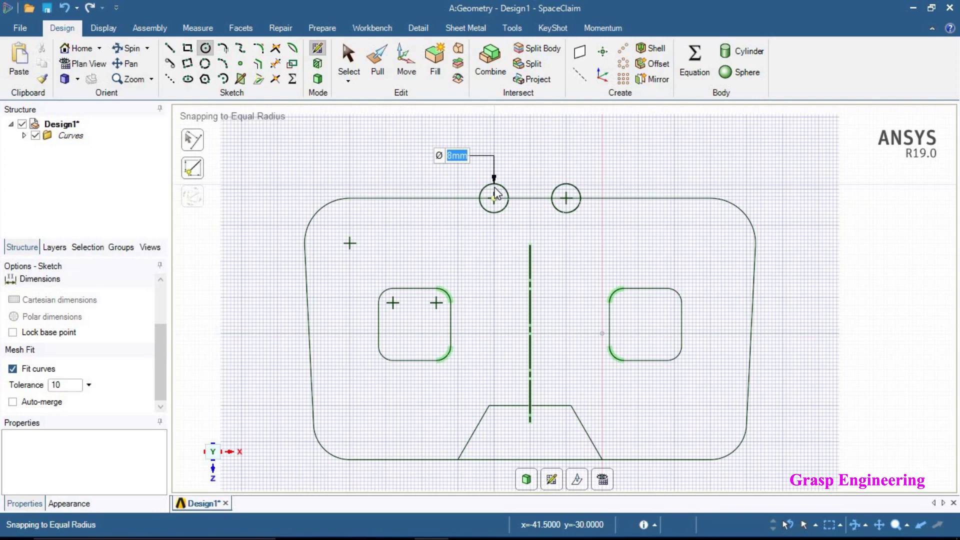
{"action": "scroll", "coordinate": [494, 196], "scroll_direction": "up", "scroll_amount": 2}
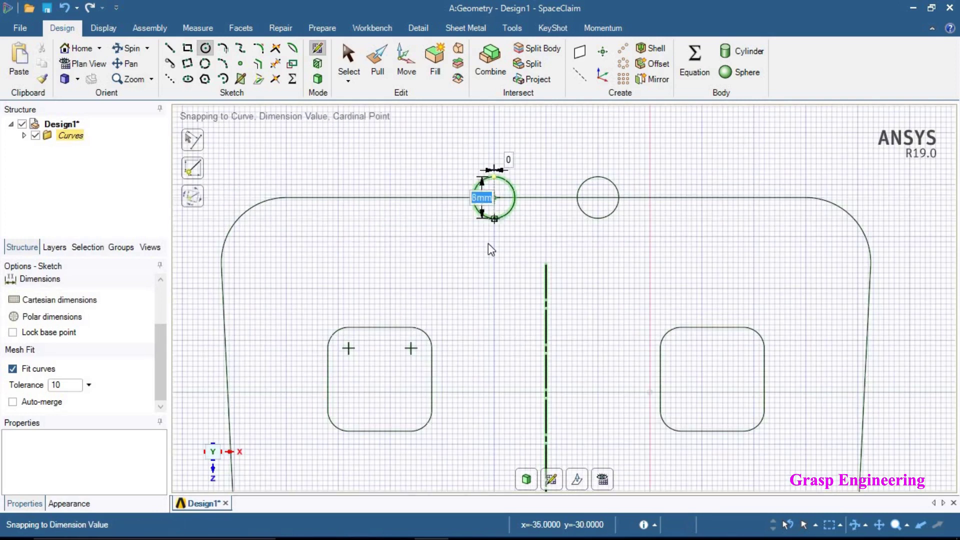
{"action": "key", "text": "Return"}
- Draw a 10 mm horizontal tangent line from the top of the left circle to the mirror line's axis
{"action": "key", "text": "l"}
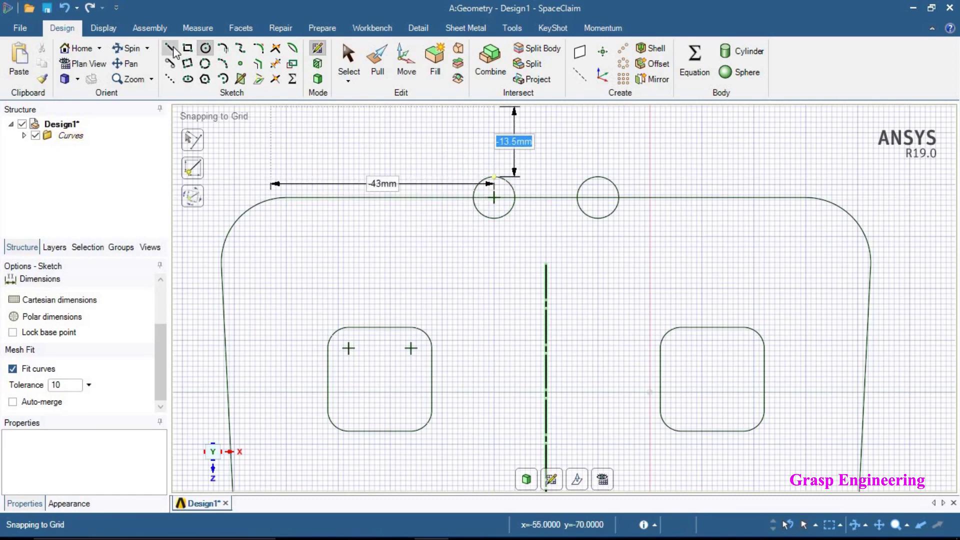
{"action": "left_click", "coordinate": [494, 178]}
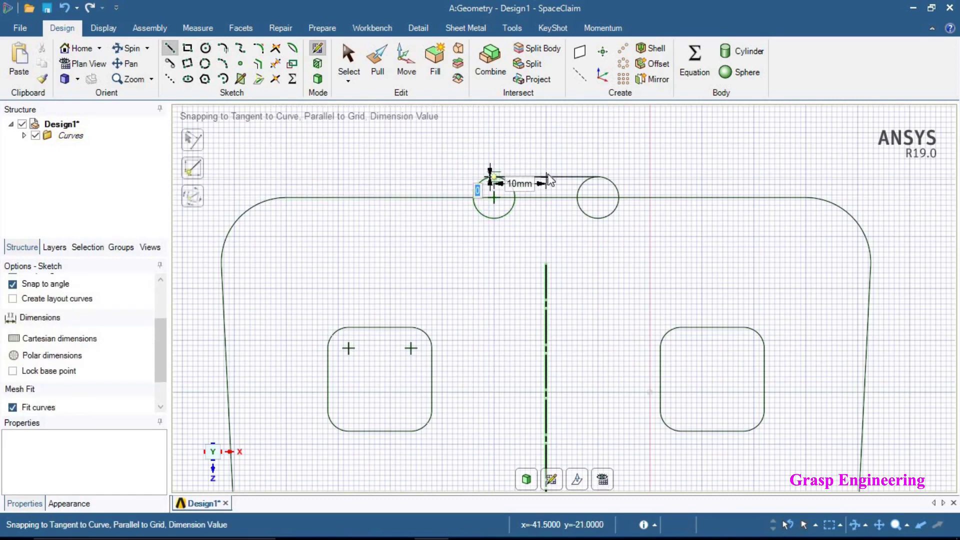
{"action": "left_click", "coordinate": [547, 177]}
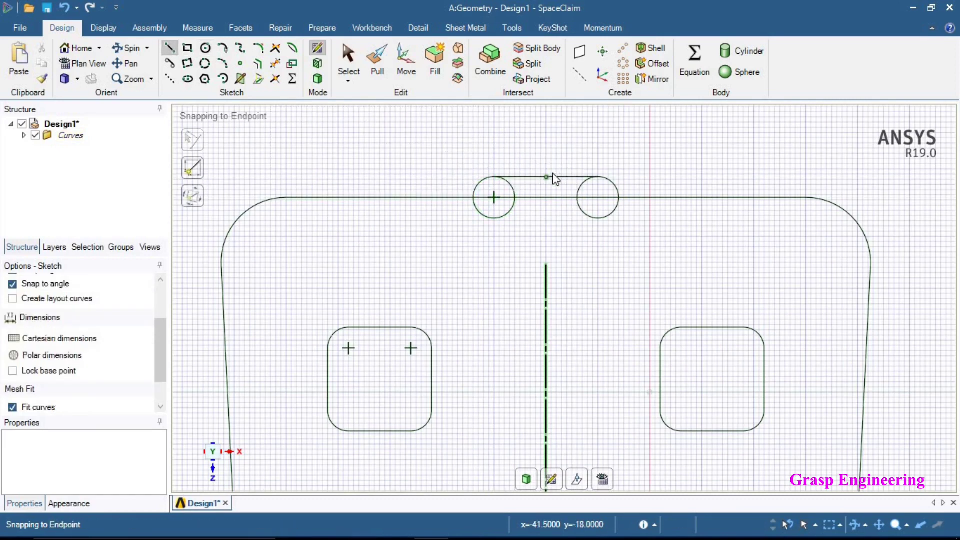
- Trim the inner and lower arcs of both top circles and the edge segments between them to leave a rounded tab outline
{"action": "scroll", "coordinate": [550, 178], "scroll_direction": "down", "scroll_amount": 1}
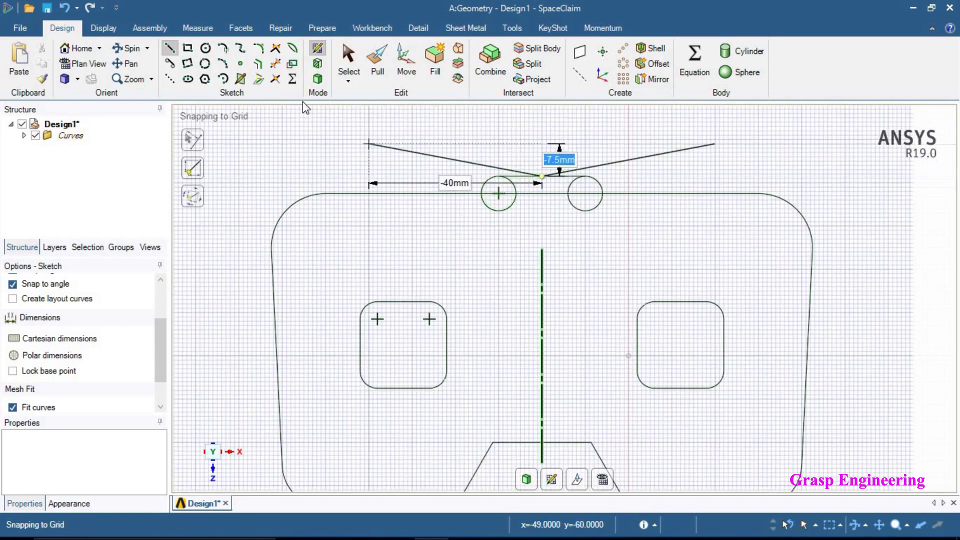
{"action": "left_click", "coordinate": [275, 65]}
{"action": "scroll", "coordinate": [522, 193], "scroll_direction": "up", "scroll_amount": 3}
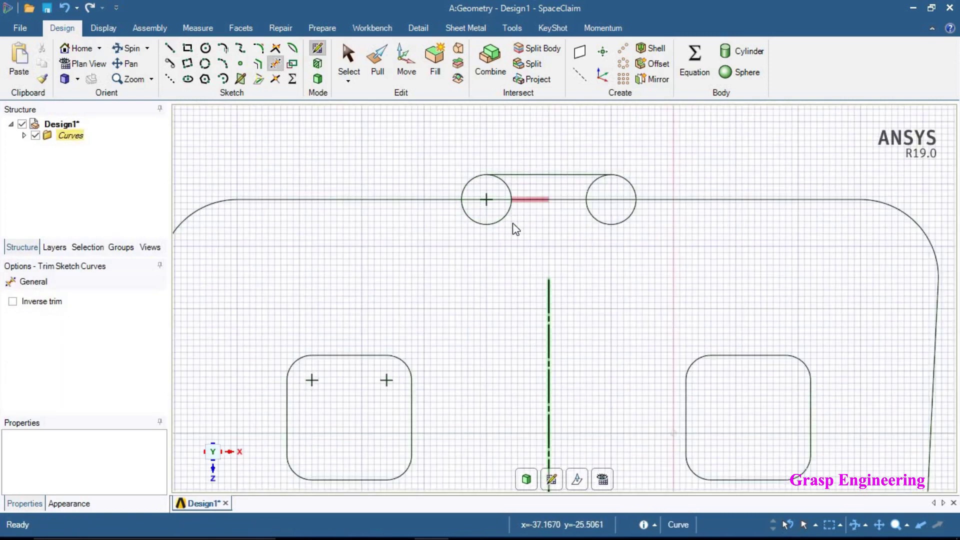
{"action": "left_click", "coordinate": [507, 186]}
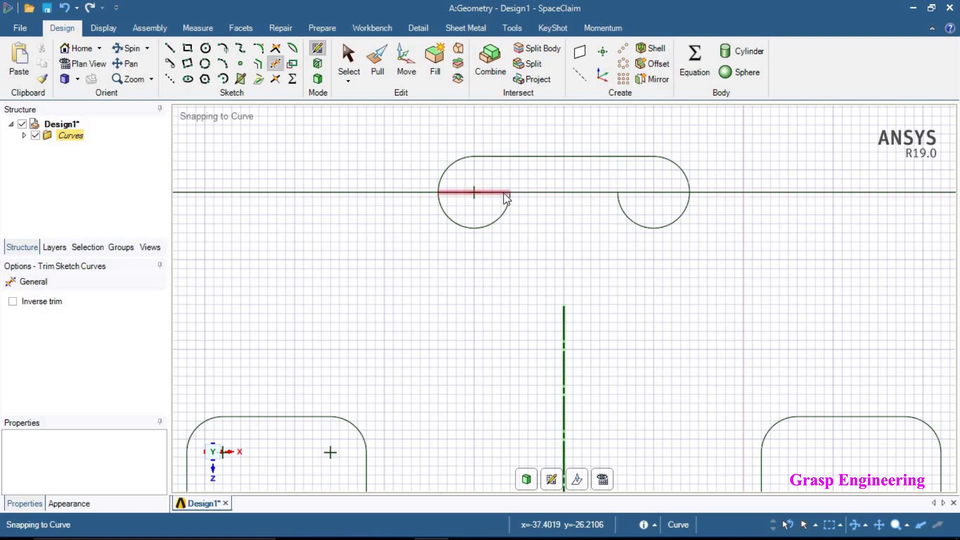
{"action": "left_click", "coordinate": [501, 220]}
{"action": "left_click", "coordinate": [500, 193]}
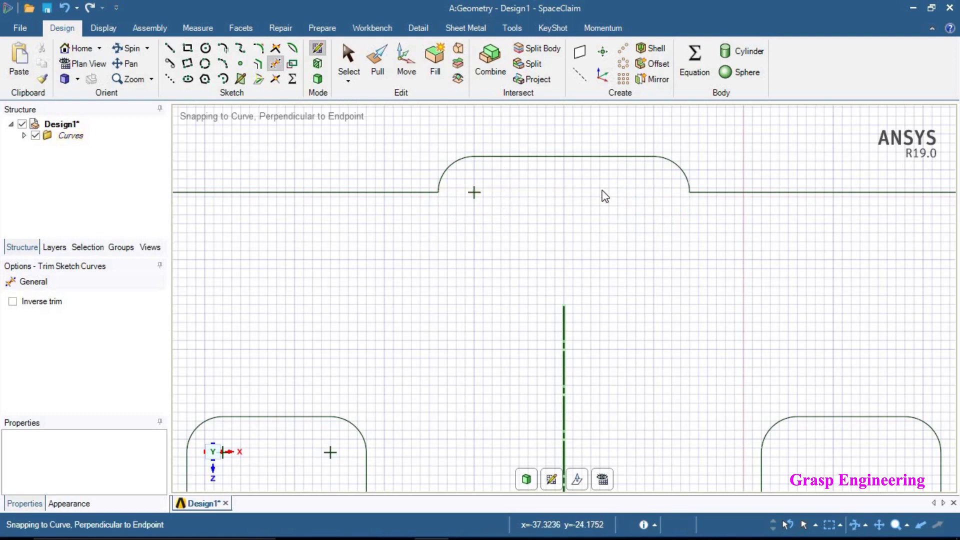
{"action": "scroll", "coordinate": [534, 224], "scroll_direction": "down", "scroll_amount": 5}
{"action": "scroll", "coordinate": [552, 205], "scroll_direction": "up", "scroll_amount": 3}
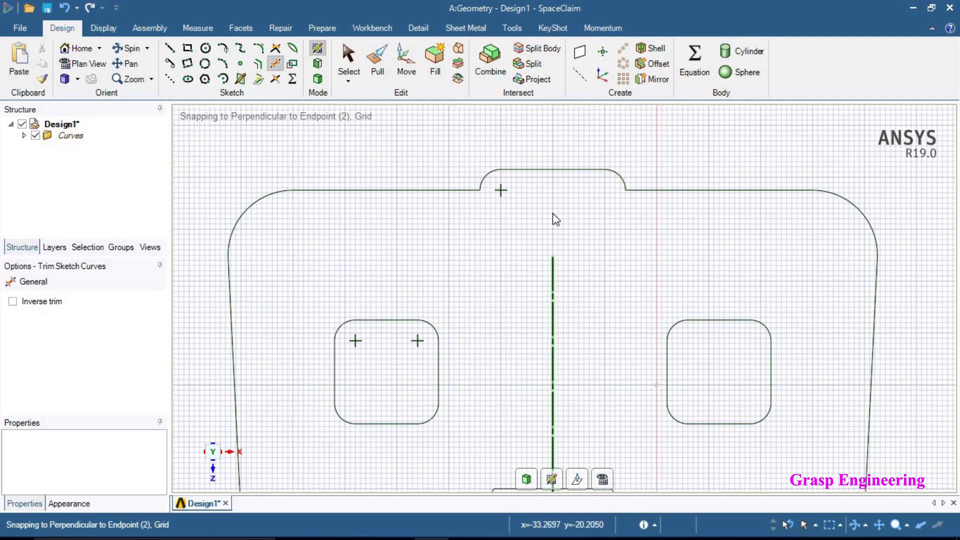
- Trim away the rounded tab with the straight top edges beside it, and undo that trim
{"action": "scroll", "coordinate": [592, 199], "scroll_direction": "down", "scroll_amount": 1}
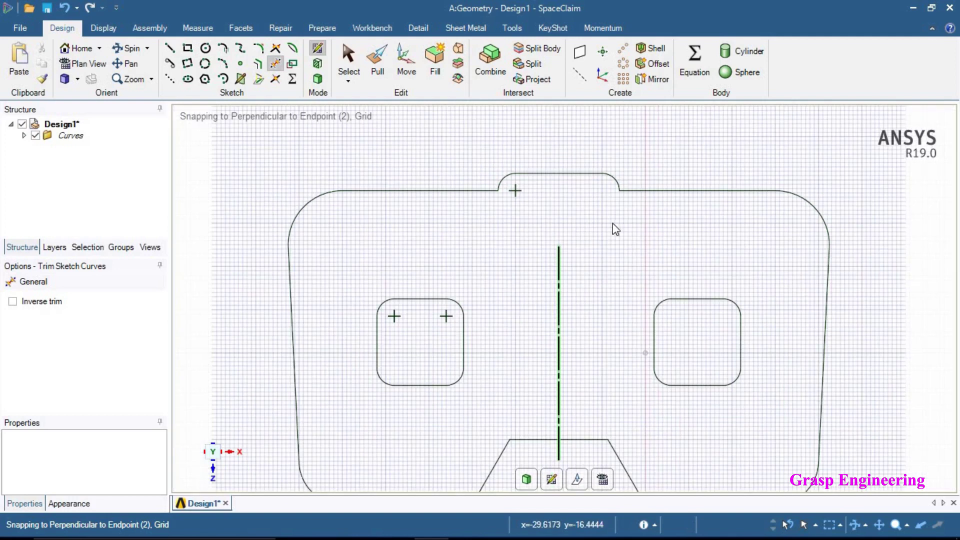
{"action": "left_click", "coordinate": [520, 182]}
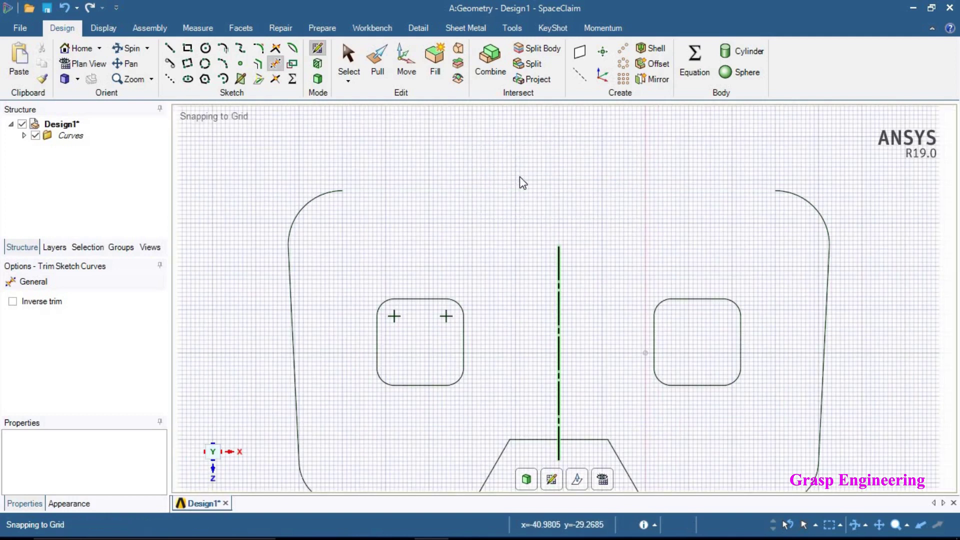
{"action": "key", "text": "ctrl+z"}
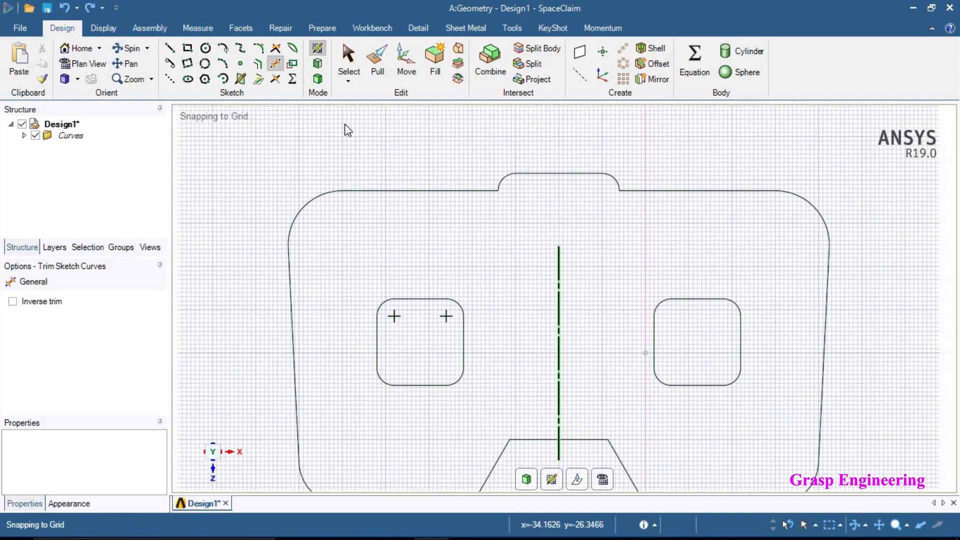
- Select the top edge chain including the rounded tab and shift it freehand slightly toward the square cutouts
{"action": "left_click", "coordinate": [349, 60]}
{"action": "scroll", "coordinate": [556, 140], "scroll_direction": "up", "scroll_amount": 2}
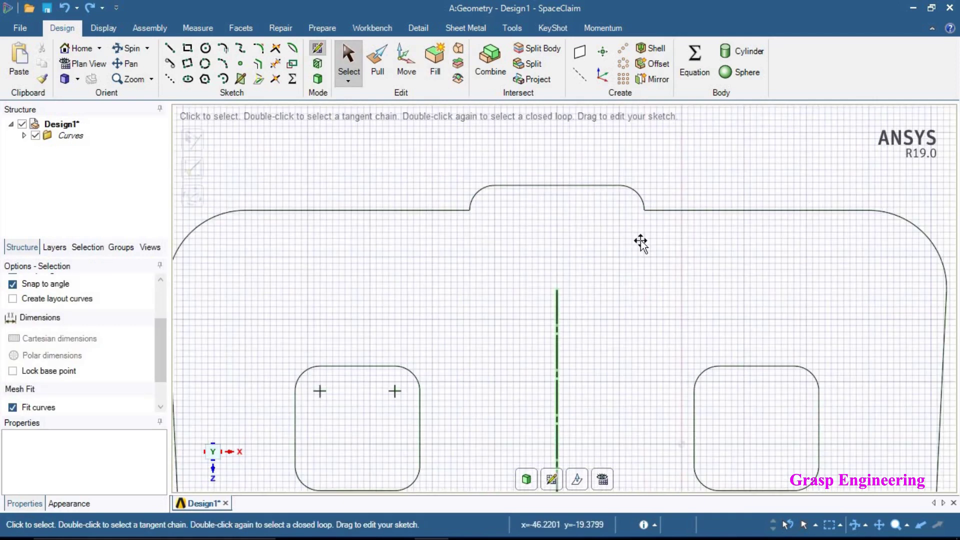
{"action": "double_click", "coordinate": [500, 186]}
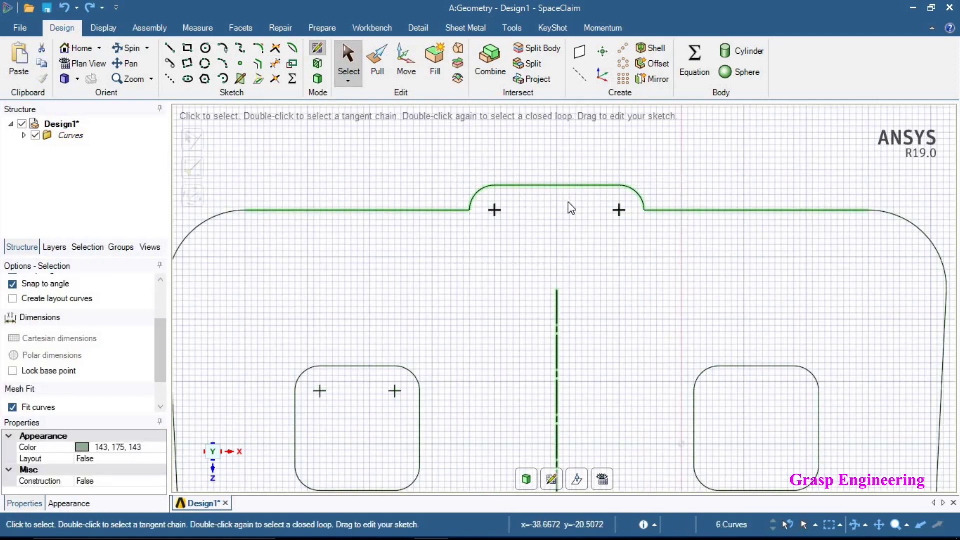
{"action": "mouse_move", "coordinate": [553, 187]}
{"action": "left_mouse_down"}
{"action": "mouse_move", "coordinate": [553, 159]}
{"action": "mouse_move", "coordinate": [559, 199]}
{"action": "left_mouse_up"}
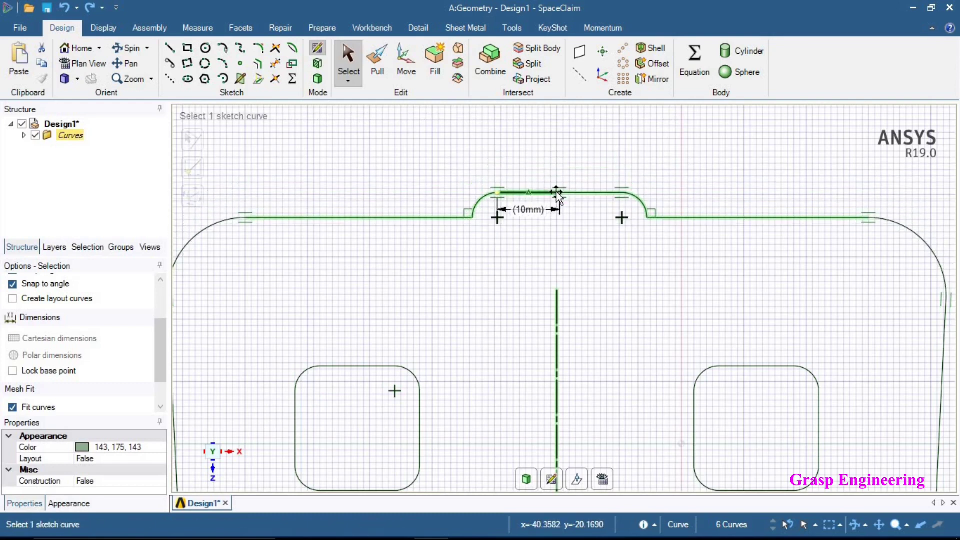
{"action": "scroll", "coordinate": [552, 228], "scroll_direction": "down", "scroll_amount": 4}
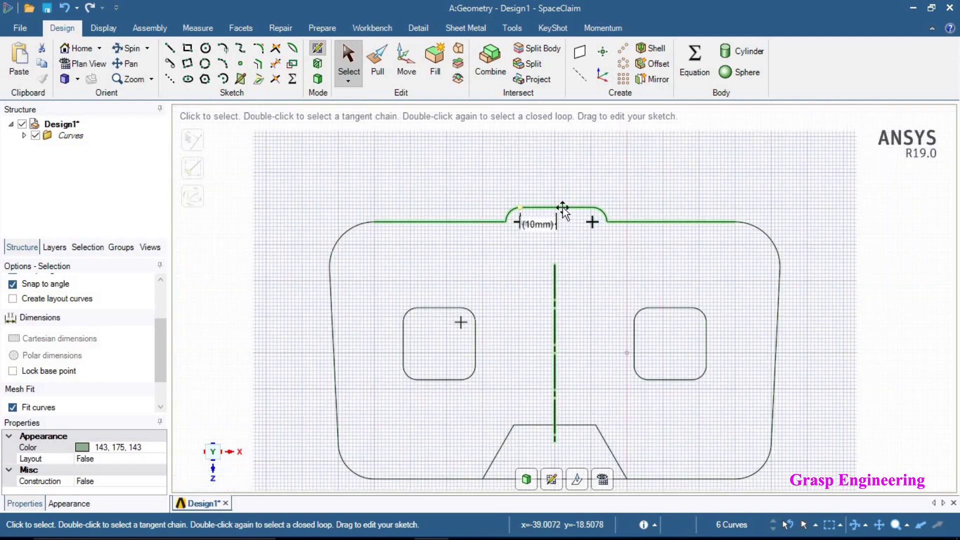
{"action": "mouse_move", "coordinate": [565, 190]}
{"action": "left_mouse_down"}
{"action": "mouse_move", "coordinate": [568, 165]}
{"action": "mouse_move", "coordinate": [554, 208]}
{"action": "left_mouse_up"}
{"action": "scroll", "coordinate": [553, 208], "scroll_direction": "down", "scroll_amount": 2}
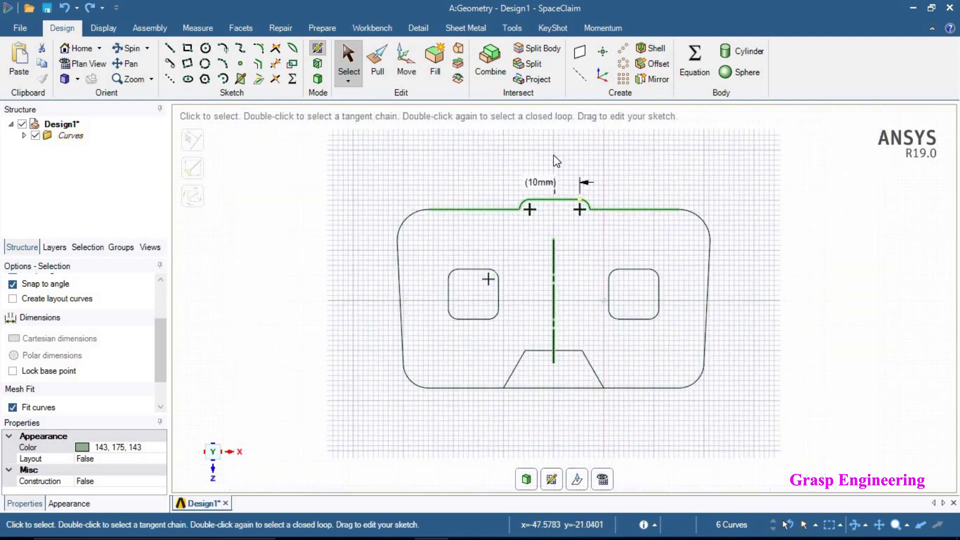
- Select the outline's bottom edge chain and shift the bottom edge freehand away from the square cutouts
{"action": "scroll", "coordinate": [561, 314], "scroll_direction": "up", "scroll_amount": 1}
{"action": "double_click", "coordinate": [439, 366]}
{"action": "left_click_drag", "start_coordinate": [534, 365], "coordinate": [540, 387]}
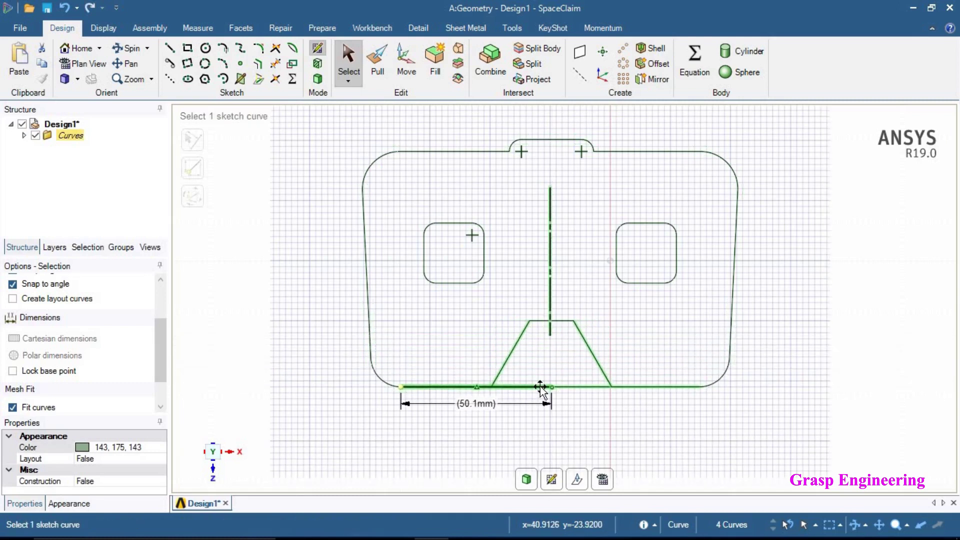
- Select both halves of the bottom edge with the two lower corner arcs, try shifting them freehand, and clear the selection
{"action": "left_click", "coordinate": [393, 386]}
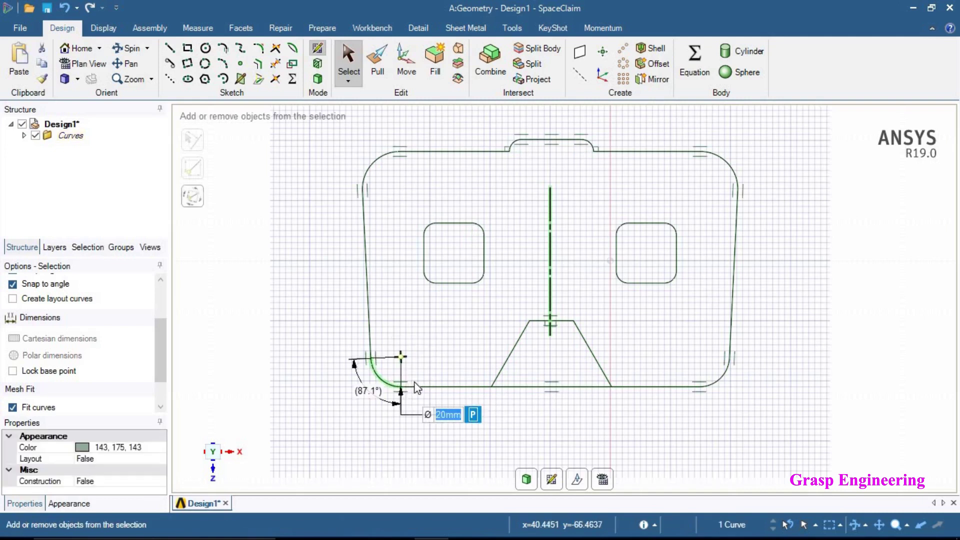
{"action": "left_click", "coordinate": [418, 387], "text": "ctrl"}
{"action": "left_click", "coordinate": [591, 387], "text": "ctrl"}
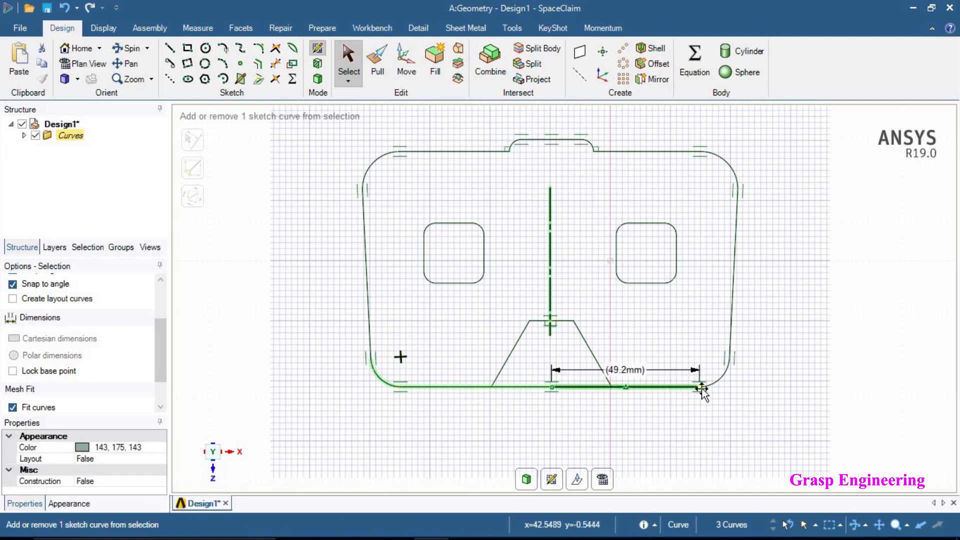
{"action": "left_click", "coordinate": [714, 383], "text": "ctrl"}
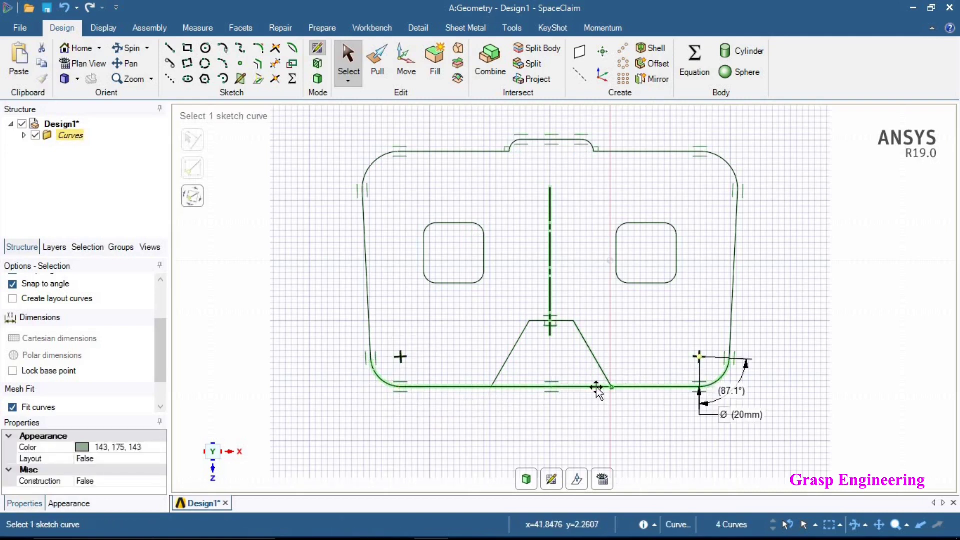
{"action": "left_click_drag", "start_coordinate": [597, 387], "coordinate": [476, 384]}
{"action": "left_click_drag", "start_coordinate": [535, 385], "coordinate": [576, 393]}
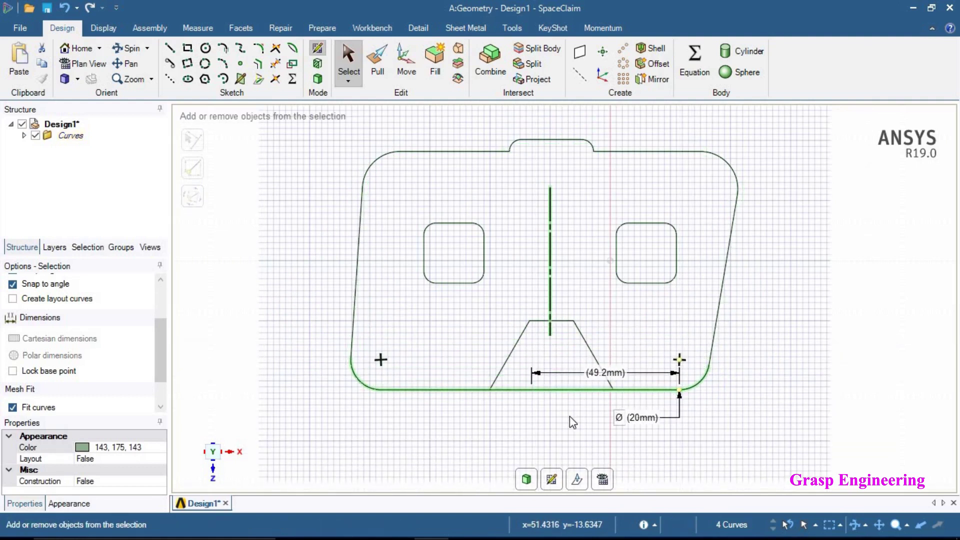
{"action": "scroll", "coordinate": [570, 423], "scroll_direction": "up", "scroll_amount": 2}
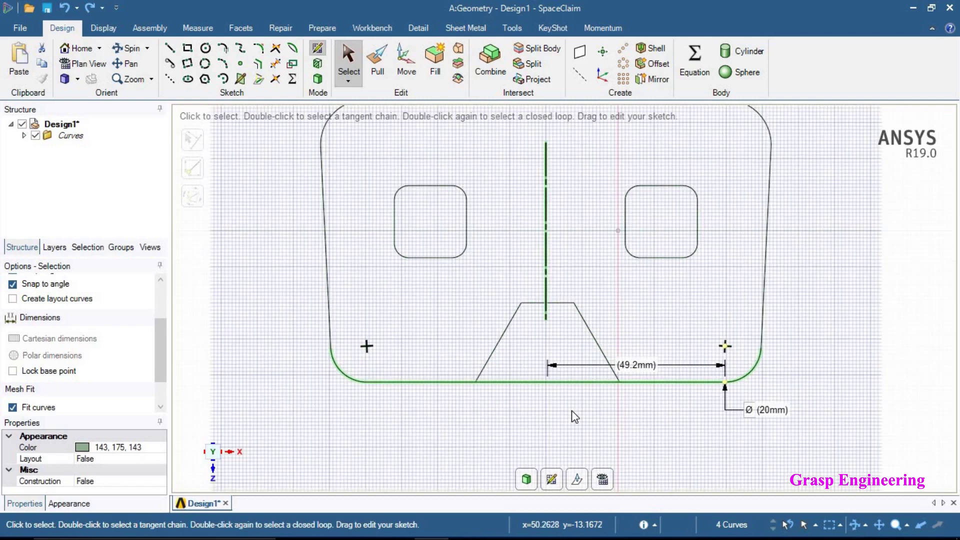
{"action": "scroll", "coordinate": [571, 411], "scroll_direction": "down", "scroll_amount": 2}
{"action": "left_click", "coordinate": [625, 429]}
{"action": "scroll", "coordinate": [626, 429], "scroll_direction": "down", "scroll_amount": 2}
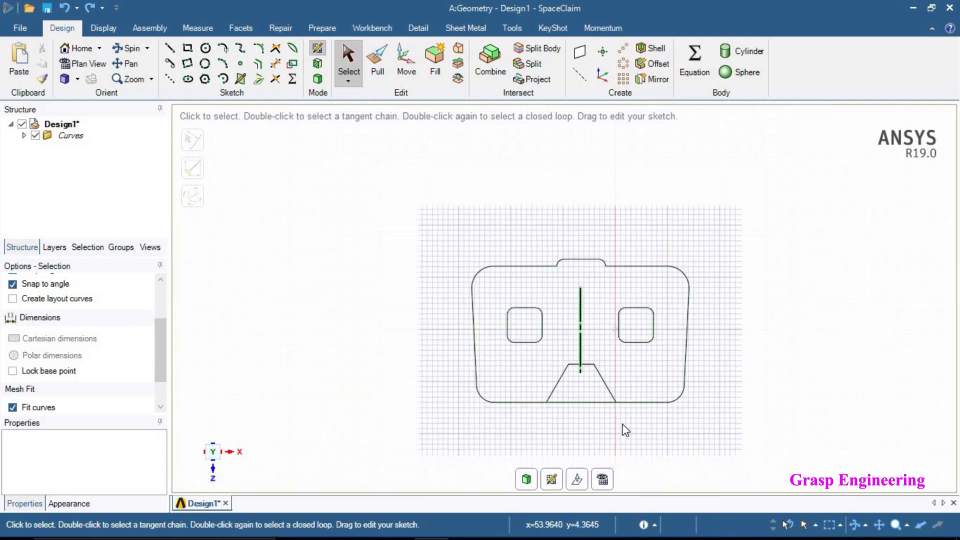
- Move both halves of the trapezoidal notch's top edge 10 mm toward the bottom edge, anchoring the Move handle at the mirror line's lower end
{"action": "scroll", "coordinate": [647, 385], "scroll_direction": "up", "scroll_amount": 3}
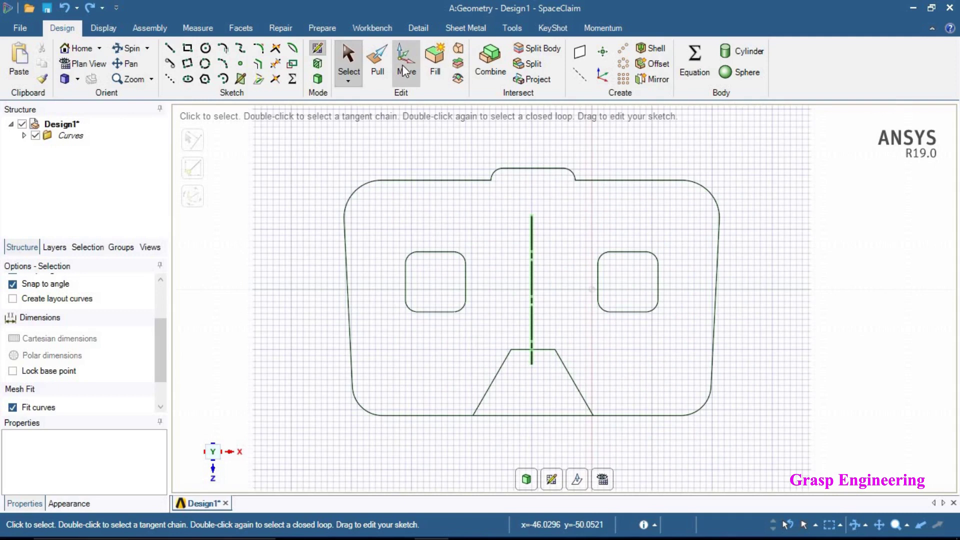
{"action": "scroll", "coordinate": [549, 393], "scroll_direction": "up", "scroll_amount": 1}
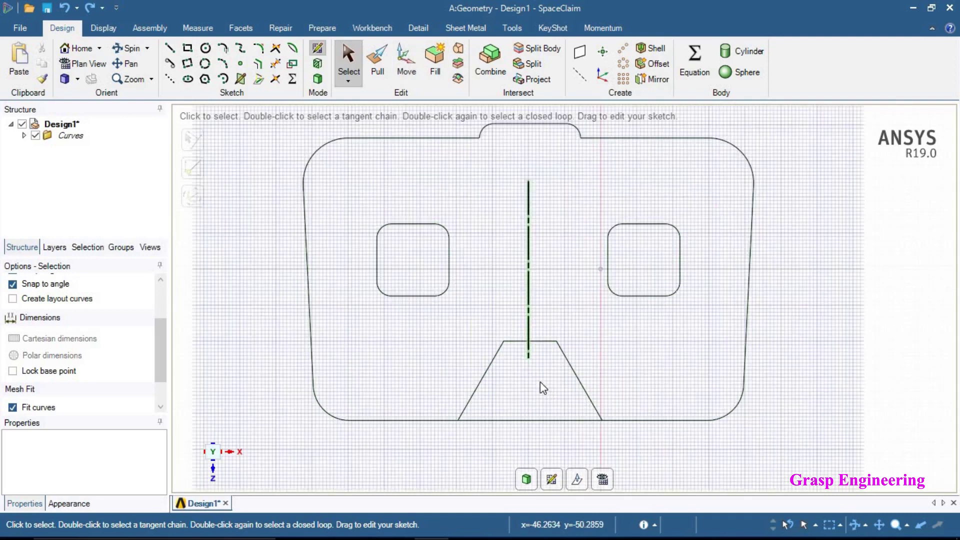
{"action": "left_click", "coordinate": [538, 342]}
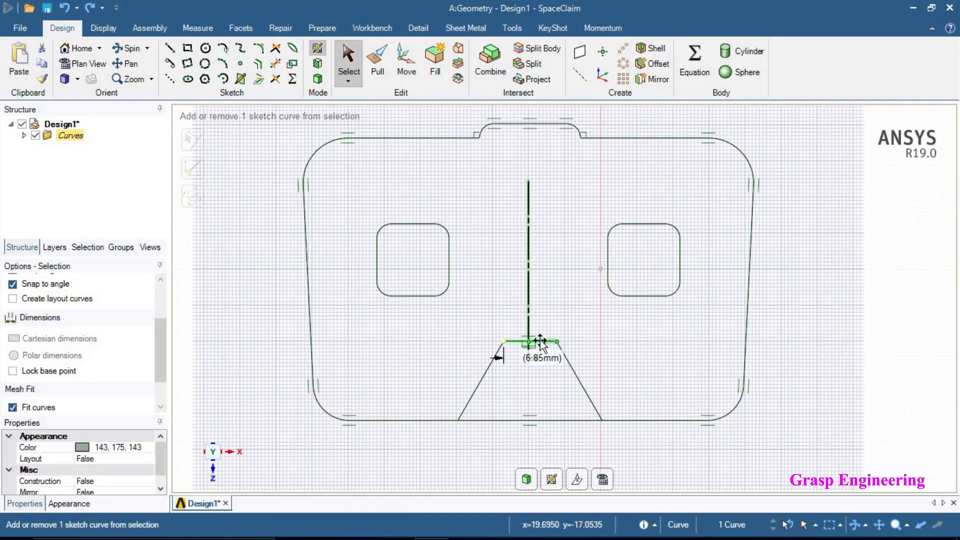
{"action": "left_click", "coordinate": [520, 341], "text": "ctrl"}
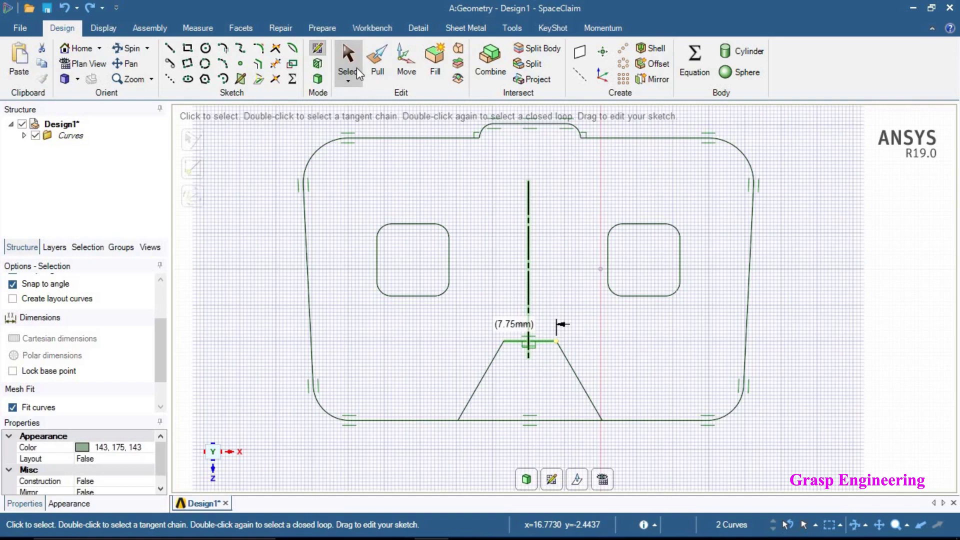
{"action": "left_click", "coordinate": [403, 65]}
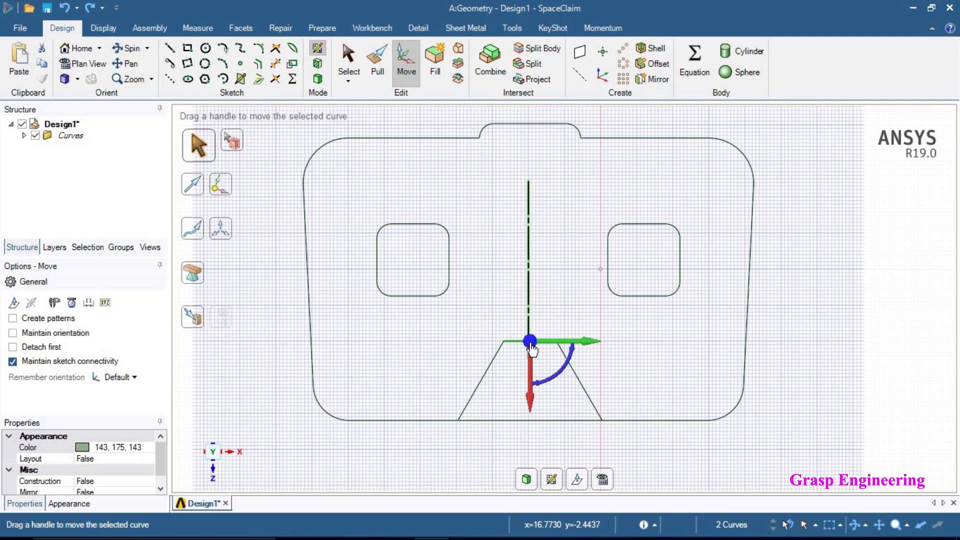
{"action": "left_click_drag", "start_coordinate": [531, 344], "coordinate": [529, 361]}
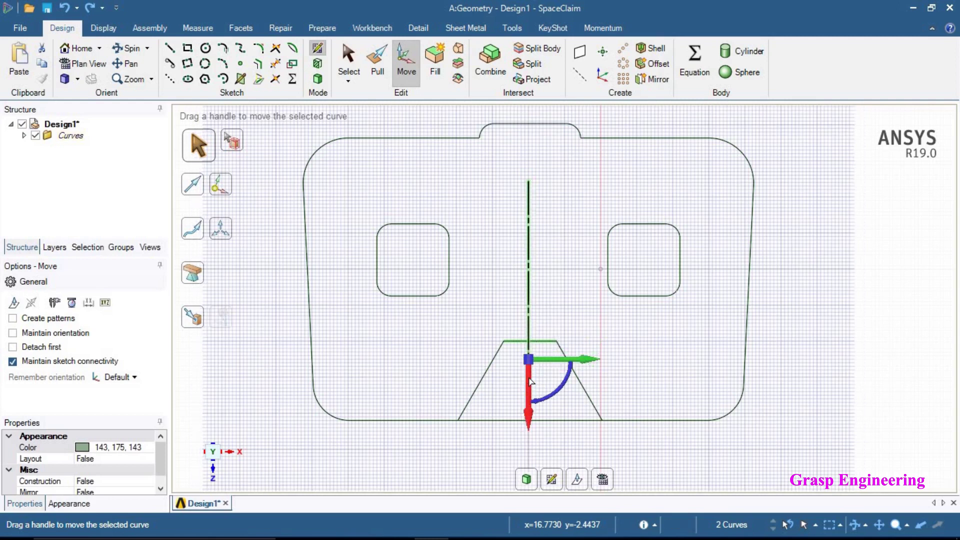
{"action": "mouse_move", "coordinate": [532, 395]}
{"action": "left_mouse_down"}
{"action": "mouse_move", "coordinate": [531, 435]}
{"action": "mouse_move", "coordinate": [541, 262]}
{"action": "mouse_move", "coordinate": [542, 411]}
{"action": "left_mouse_up"}
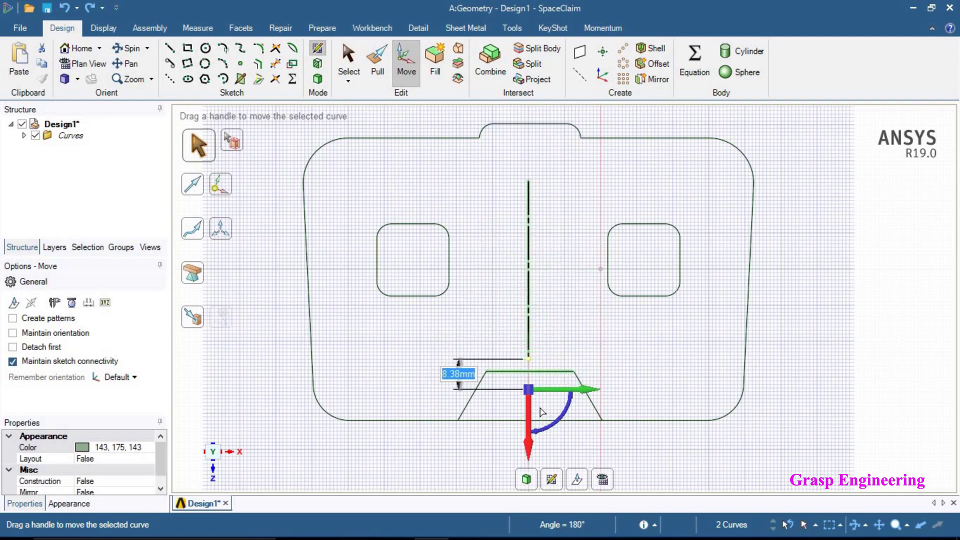
{"action": "type", "text": "10"}
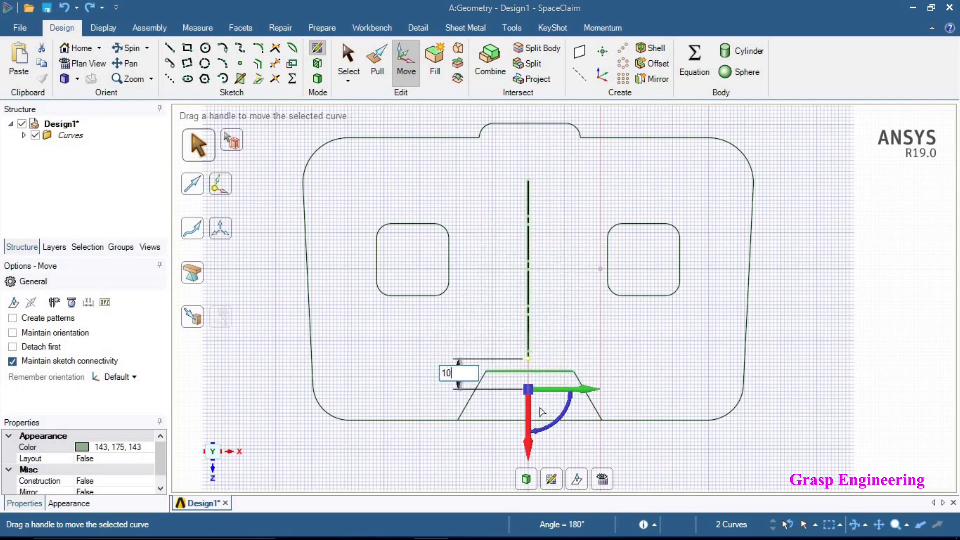
{"action": "key", "text": "Return"}
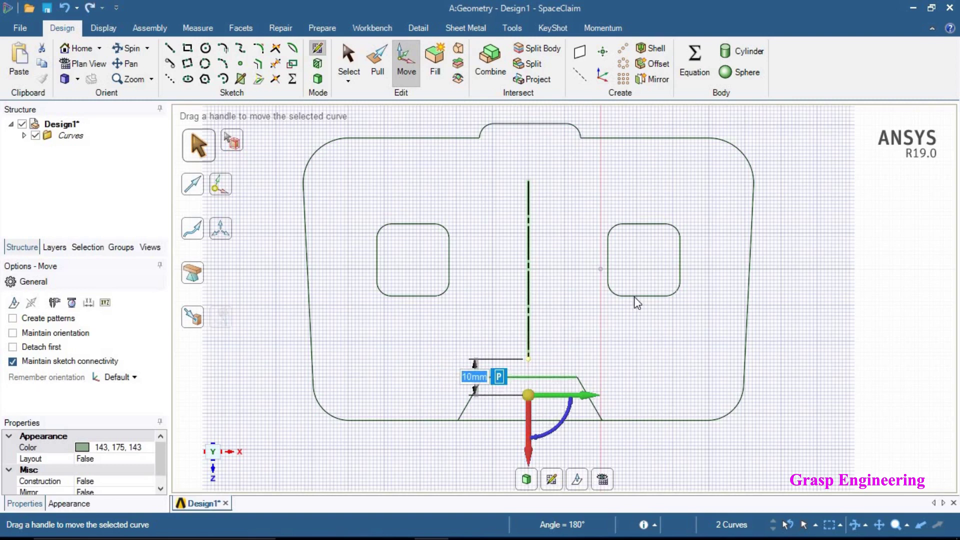
- Select all curves of the right square cutout, try moving them horizontally and vertically with the Move handle, and return to selection mode
{"action": "left_click_drag", "start_coordinate": [699, 323], "coordinate": [553, 189]}
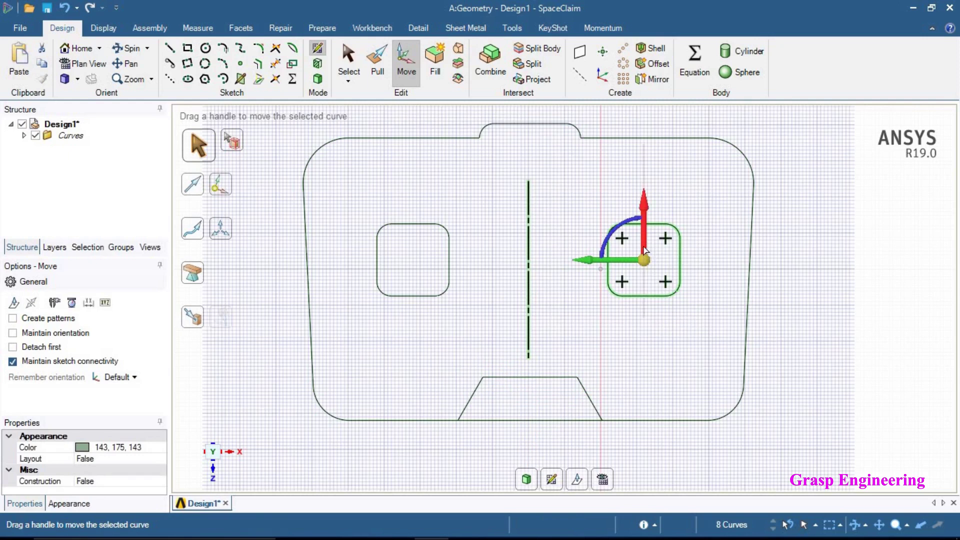
{"action": "mouse_move", "coordinate": [617, 261]}
{"action": "left_mouse_down"}
{"action": "mouse_move", "coordinate": [576, 264]}
{"action": "mouse_move", "coordinate": [680, 264]}
{"action": "mouse_move", "coordinate": [632, 264]}
{"action": "left_mouse_up"}
{"action": "key", "text": "ctrl+z"}
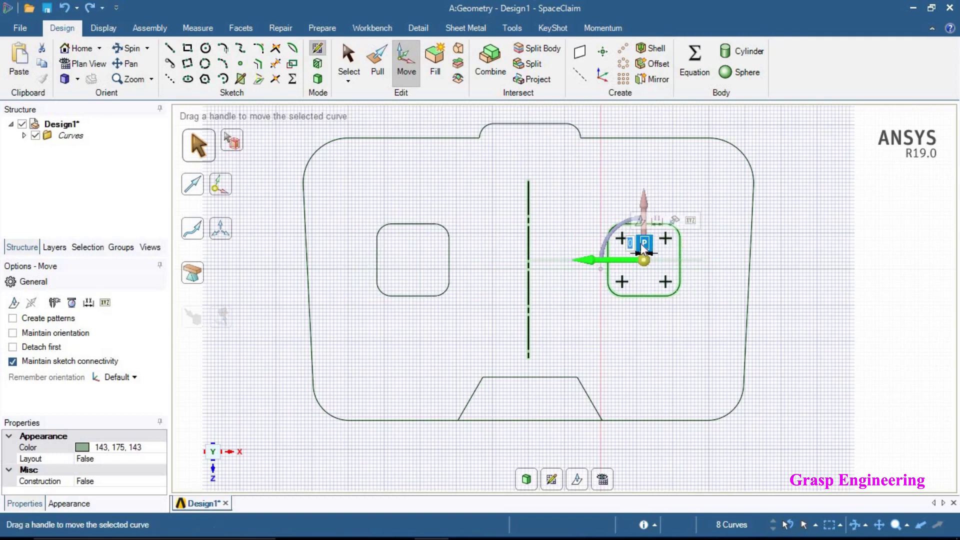
{"action": "left_click", "coordinate": [644, 202]}
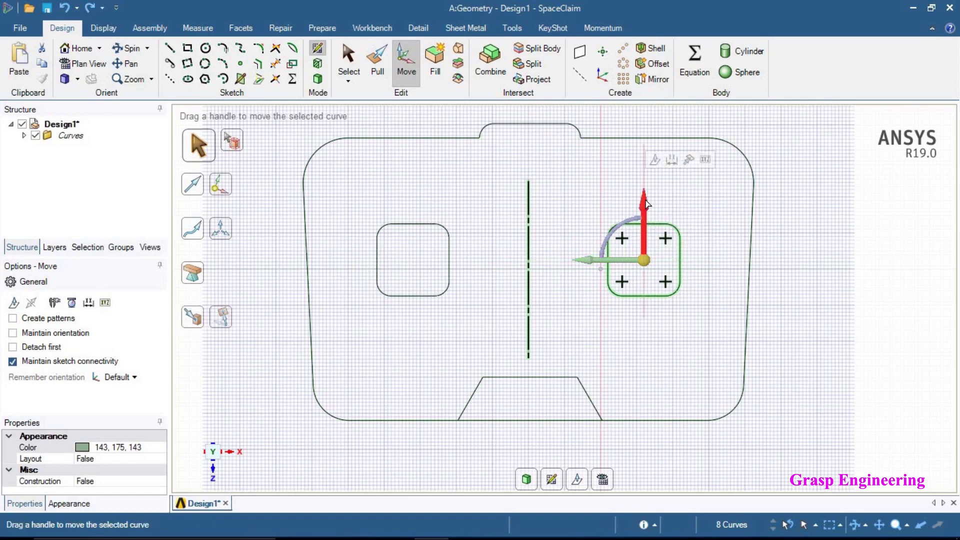
{"action": "mouse_move", "coordinate": [646, 244]}
{"action": "left_mouse_down"}
{"action": "mouse_move", "coordinate": [650, 167]}
{"action": "mouse_move", "coordinate": [645, 245]}
{"action": "left_mouse_up"}
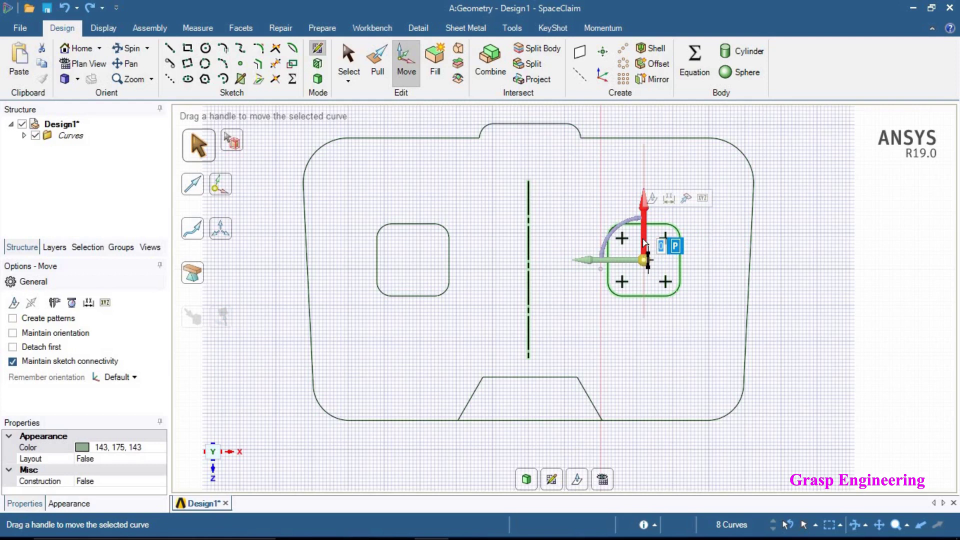
{"action": "left_click", "coordinate": [590, 222]}
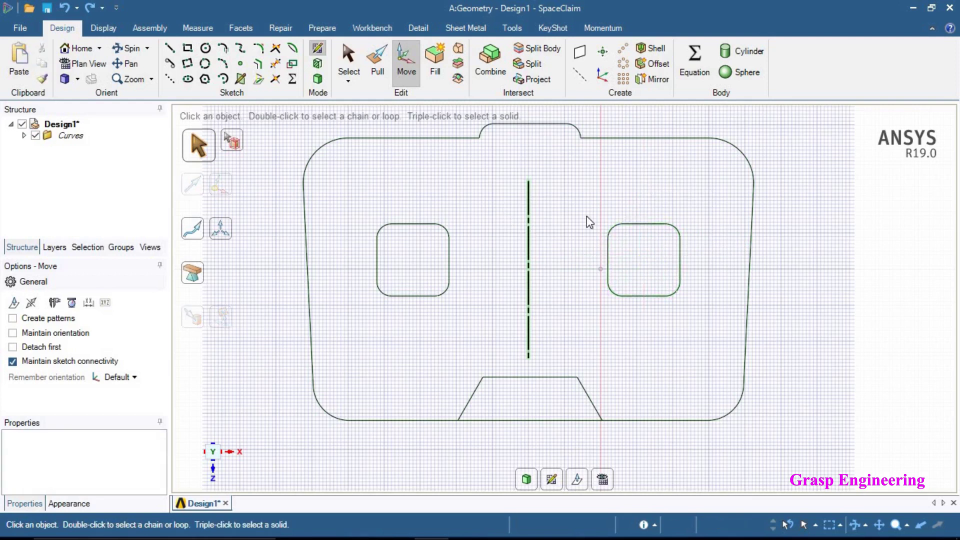
{"action": "key", "text": "s"}
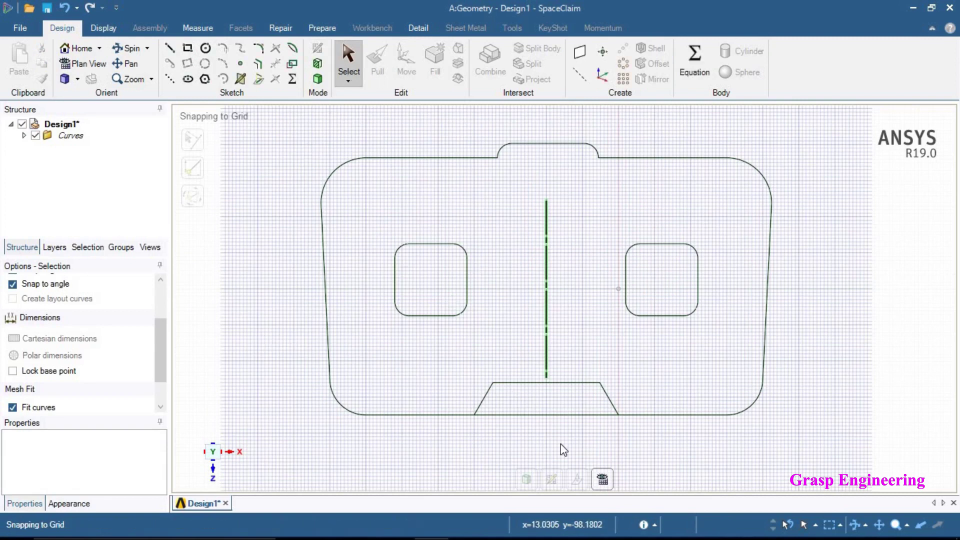
- Trim away the bottom edge segments spanning the opening of the trapezoidal notch
{"action": "left_click", "coordinate": [275, 64]}
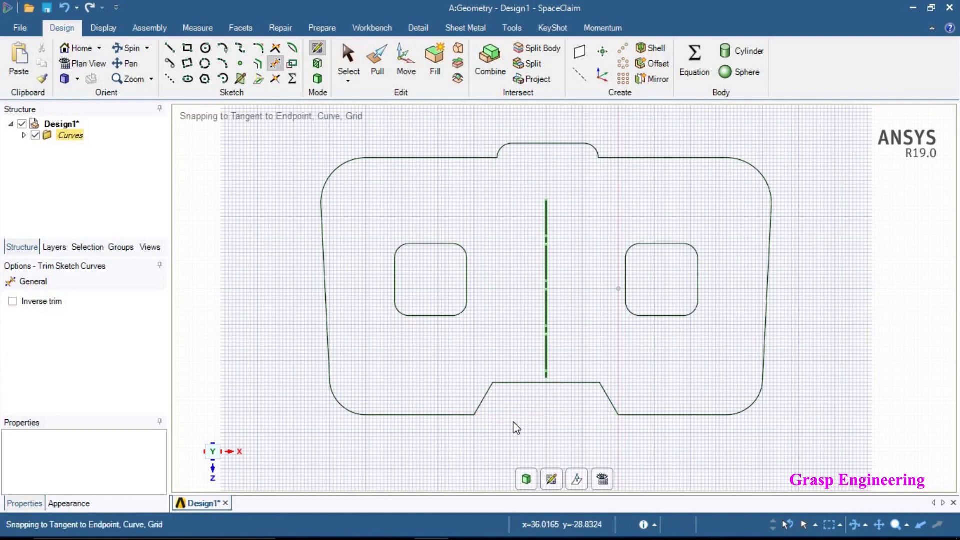
{"action": "scroll", "coordinate": [516, 423], "scroll_direction": "down", "scroll_amount": 1}
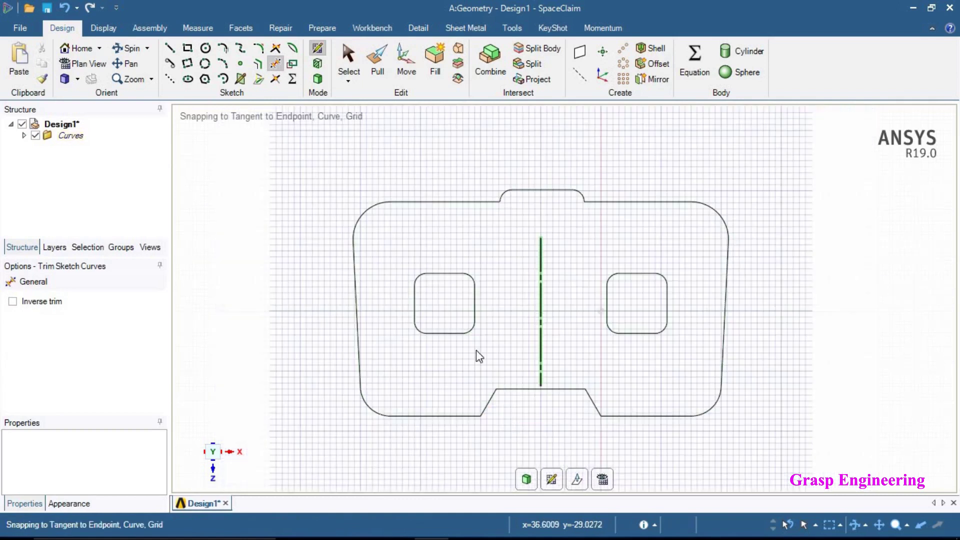
- Draw a mirrored 15 mm circle centred on the upper-left corner arc and a mirrored 8 mm circle centred on the lower-left corner arc
{"action": "left_click", "coordinate": [205, 48]}
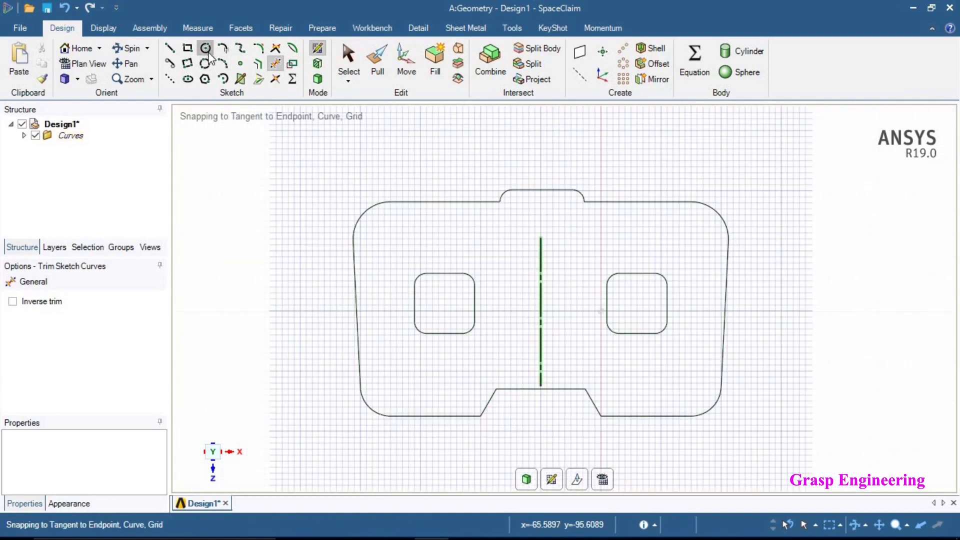
{"action": "left_click", "coordinate": [390, 239]}
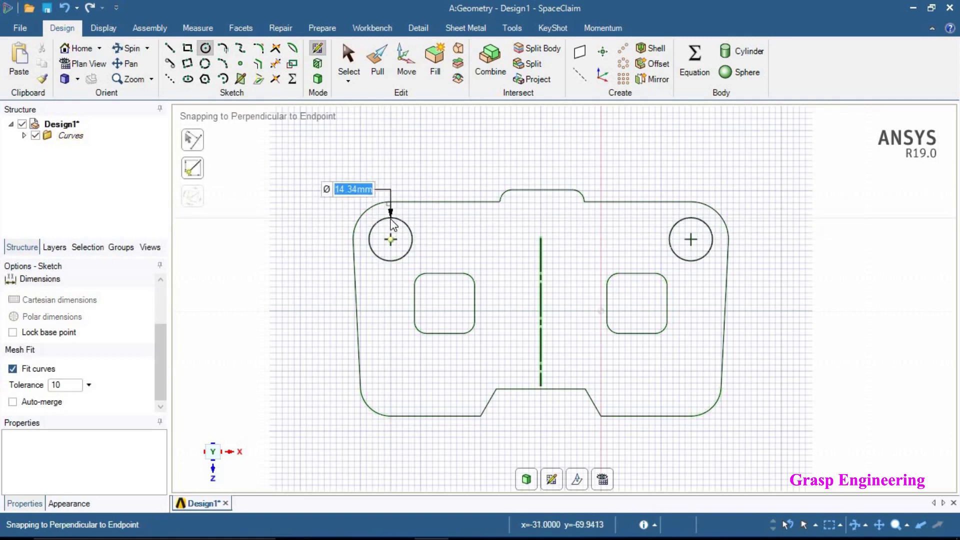
{"action": "type", "text": "15"}
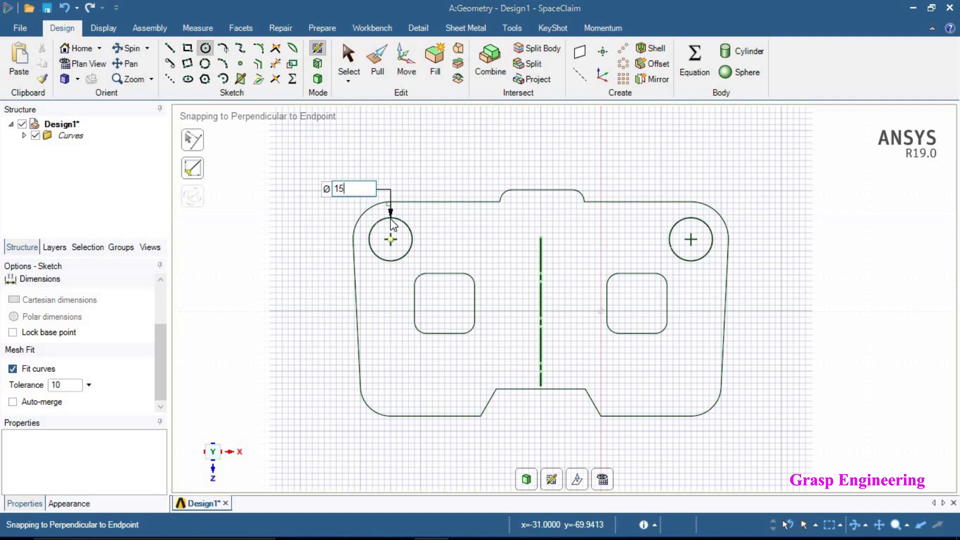
{"action": "key", "text": "Return"}
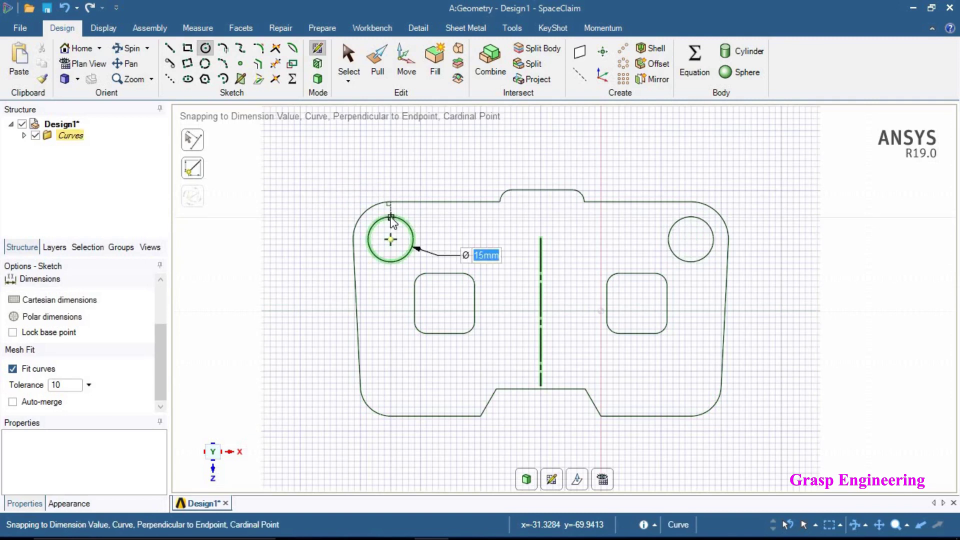
{"action": "left_click", "coordinate": [390, 386]}
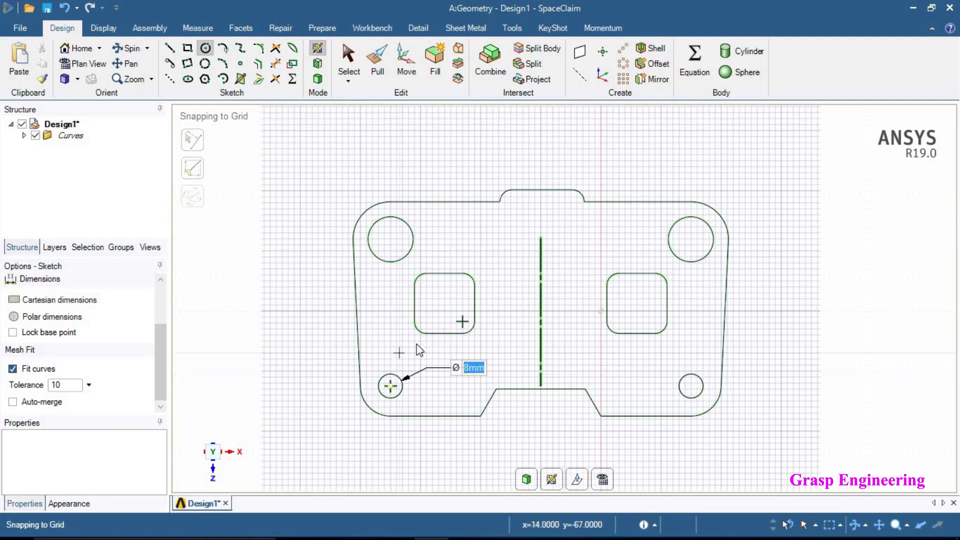
{"action": "scroll", "coordinate": [480, 352], "scroll_direction": "up", "scroll_amount": 1}
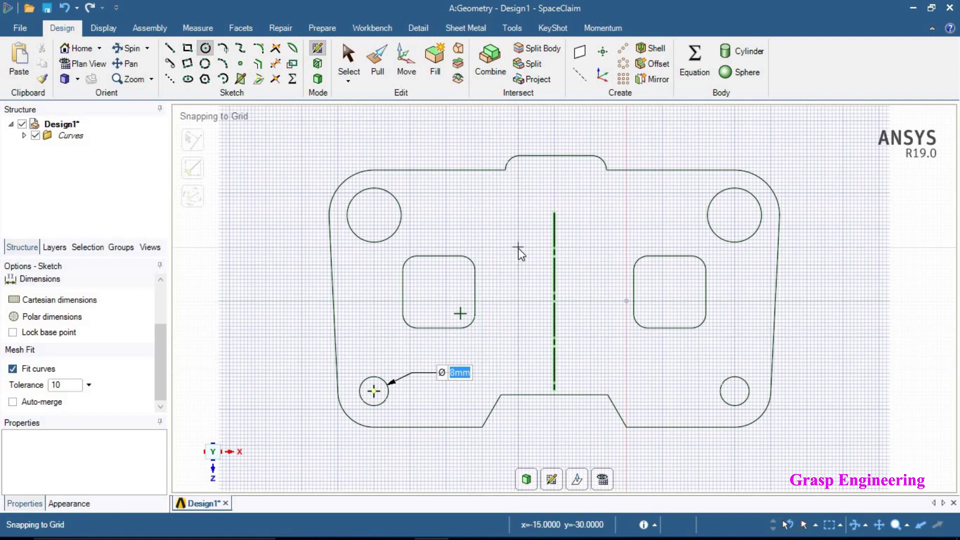
- Return to selection mode, try converting the sketch into a surface with the Pull tool, and undo the conversion
{"action": "left_click", "coordinate": [348, 57]}
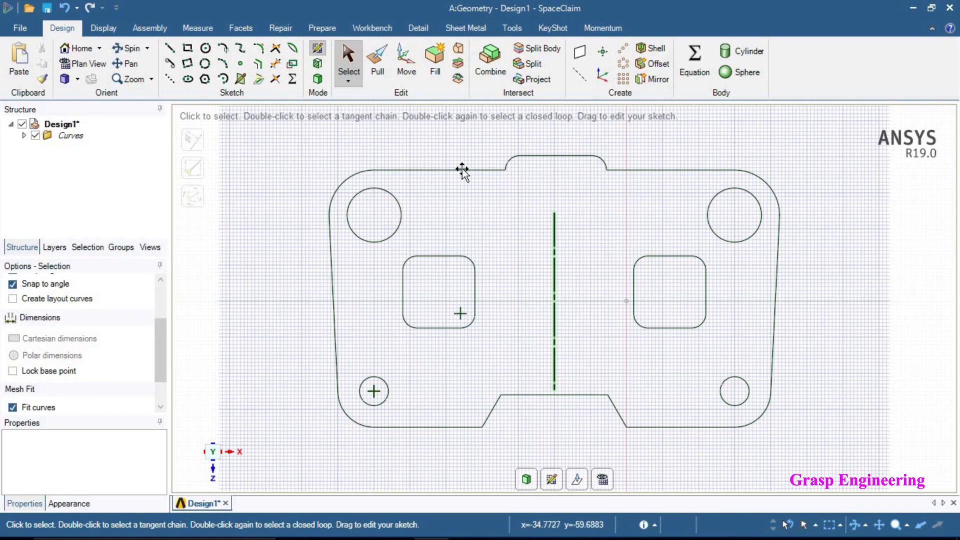
{"action": "left_click", "coordinate": [430, 256]}
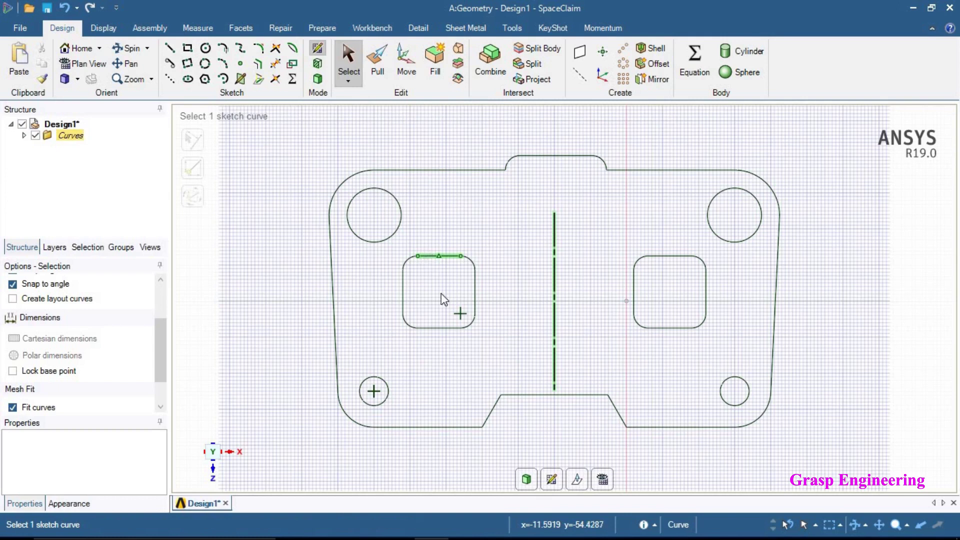
{"action": "key", "text": "Escape"}
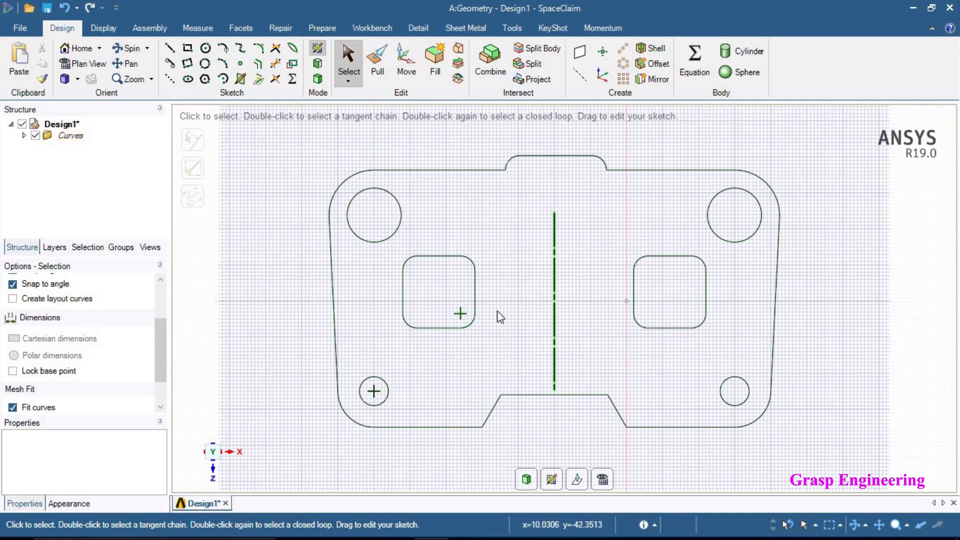
{"action": "left_click", "coordinate": [555, 335]}
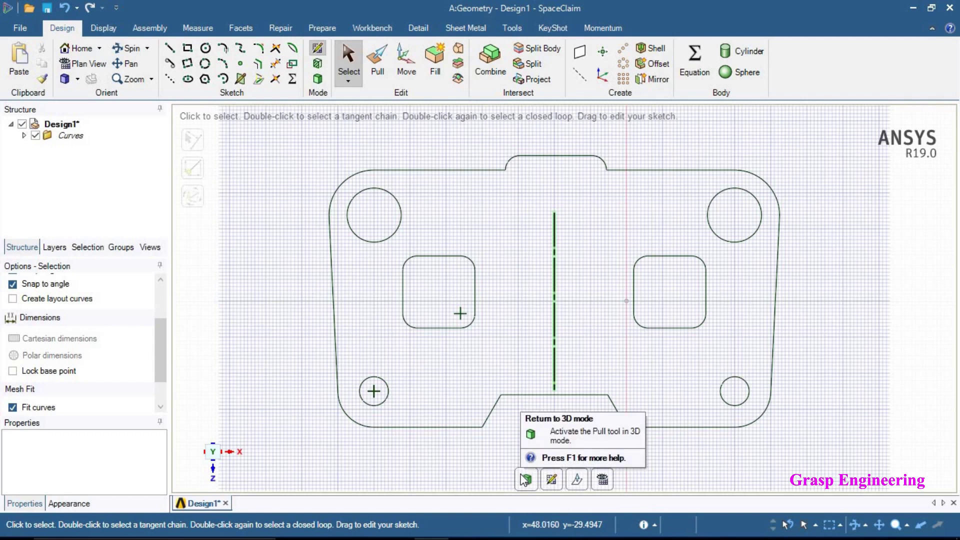
{"action": "left_click", "coordinate": [376, 70]}
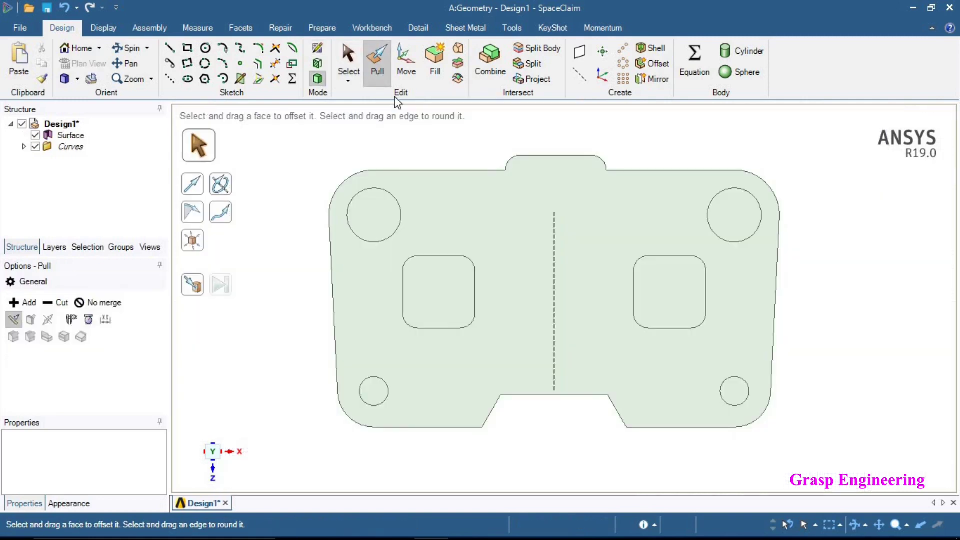
{"action": "left_click", "coordinate": [454, 186]}
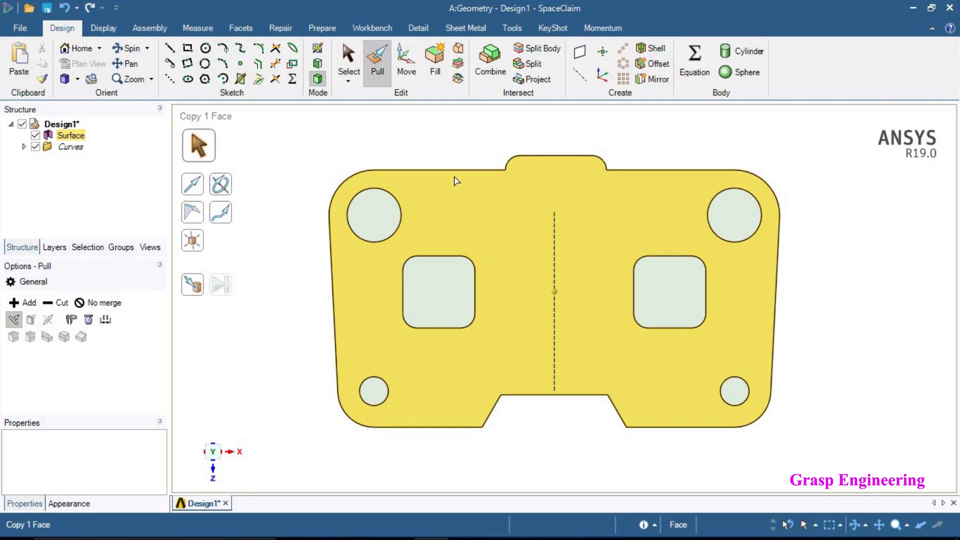
{"action": "key", "text": "ctrl+z"}
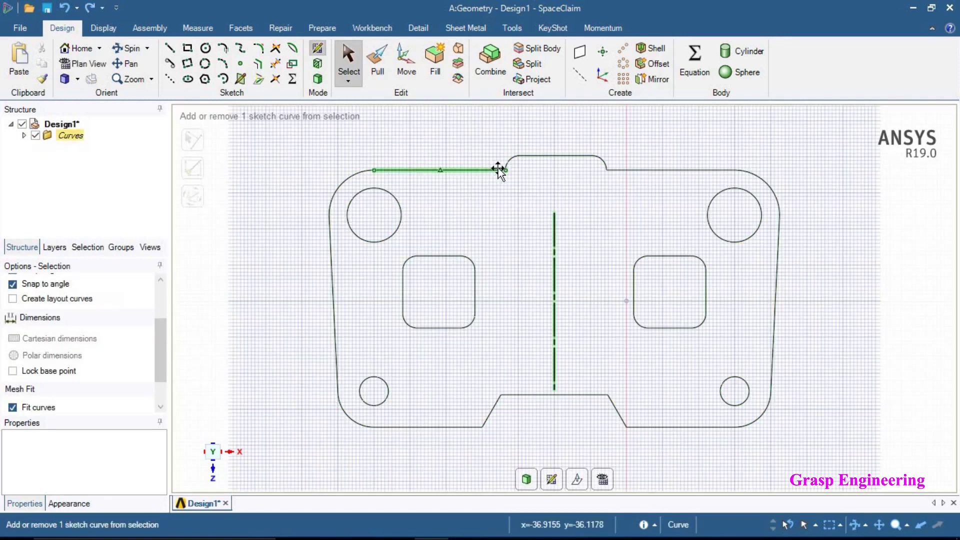
- Convert the sketch into a surface in 3D mode, try selecting the plate's main face, and return to the sketch by undoing
{"action": "left_click", "coordinate": [318, 80]}
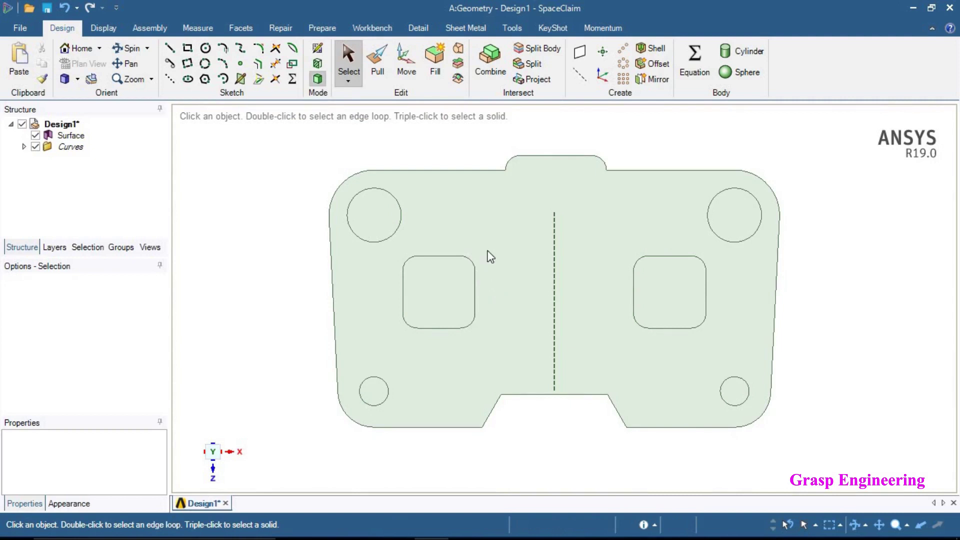
{"action": "left_click", "coordinate": [473, 218]}
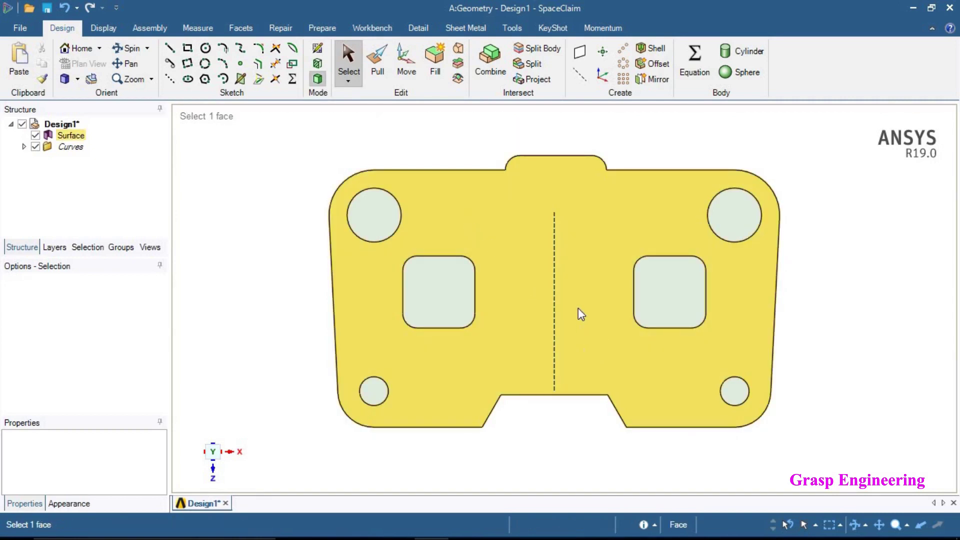
{"action": "left_click", "coordinate": [290, 250]}
{"action": "left_click", "coordinate": [529, 289]}
{"action": "key", "text": "ctrl"}
{"action": "key", "text": "ctrl+z"}
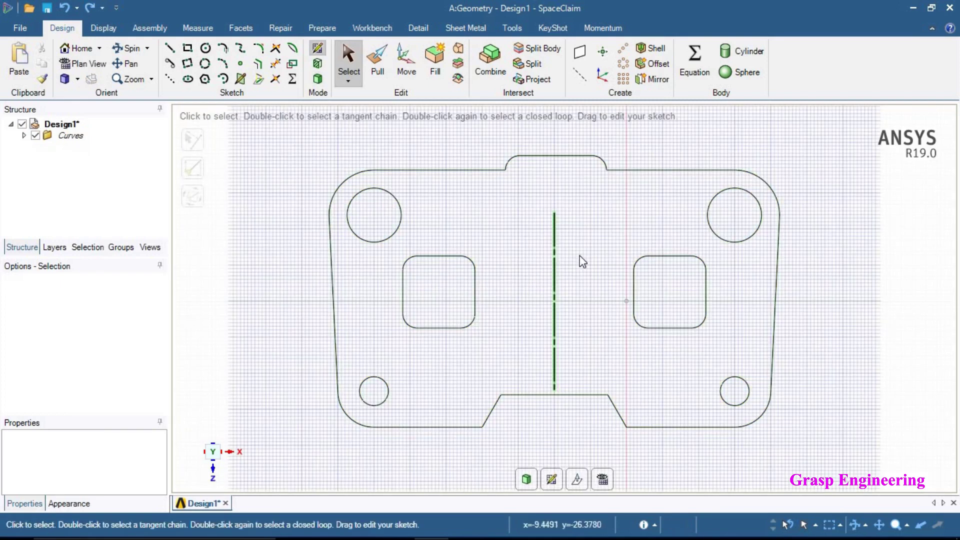
- Expand the Curves folder in the structure tree and examine which arcs, lines and circles of the sketch its entries represent
{"action": "left_click", "coordinate": [23, 136]}
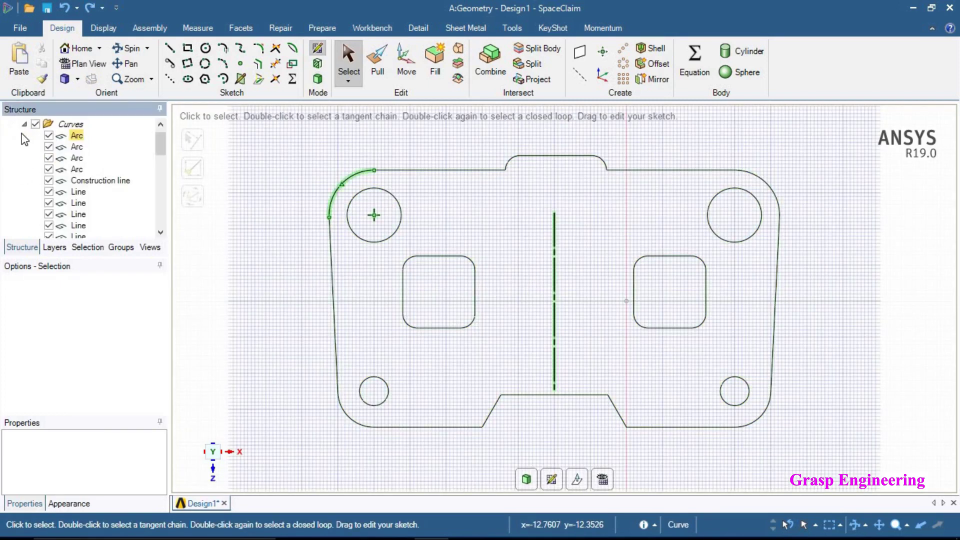
{"action": "left_click", "coordinate": [71, 148]}
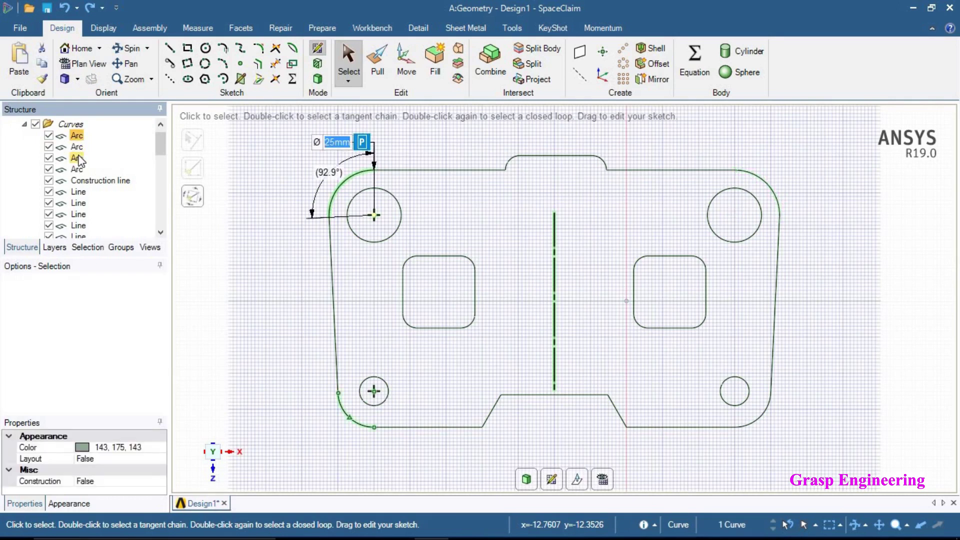
{"action": "left_click", "coordinate": [76, 158]}
{"action": "left_click", "coordinate": [78, 169]}
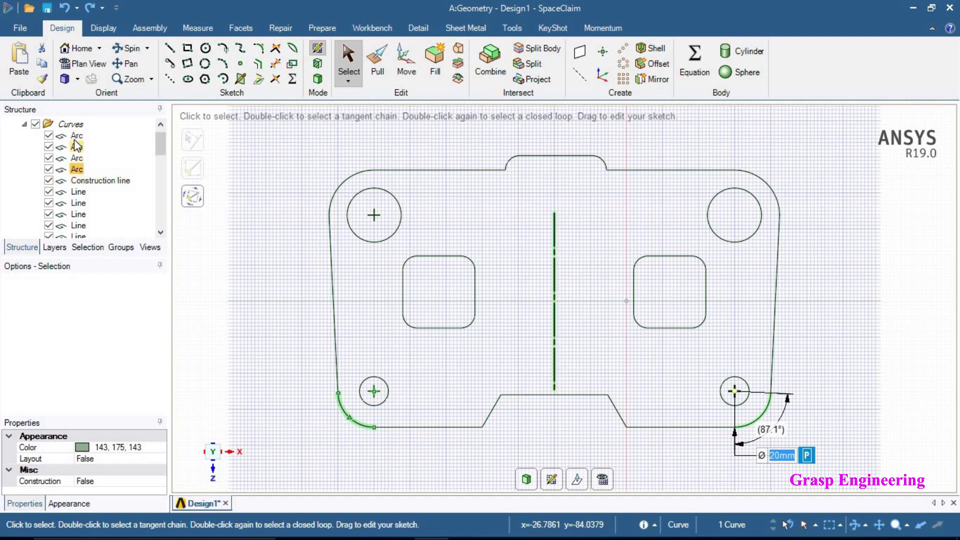
{"action": "scroll", "coordinate": [74, 216], "scroll_direction": "down", "scroll_amount": 3}
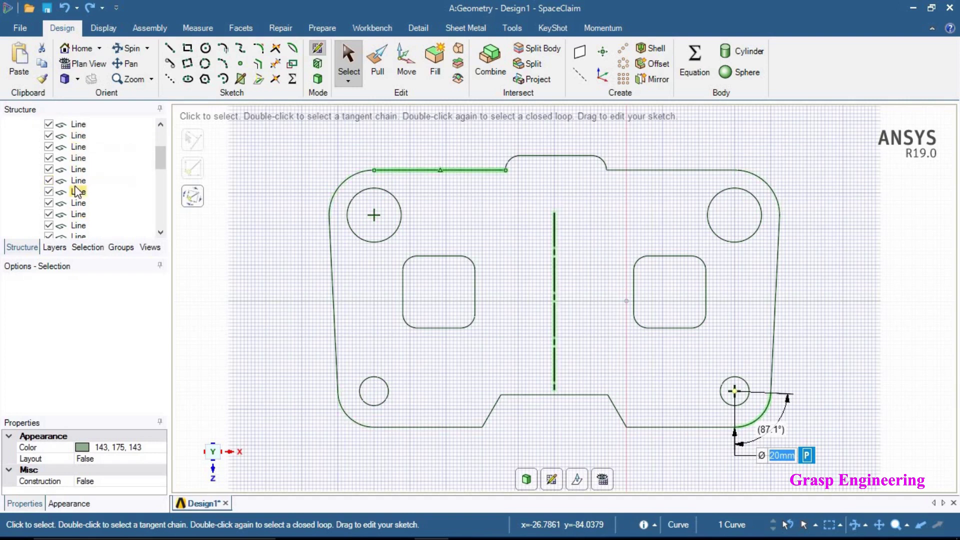
{"action": "scroll", "coordinate": [73, 213], "scroll_direction": "down", "scroll_amount": 3}
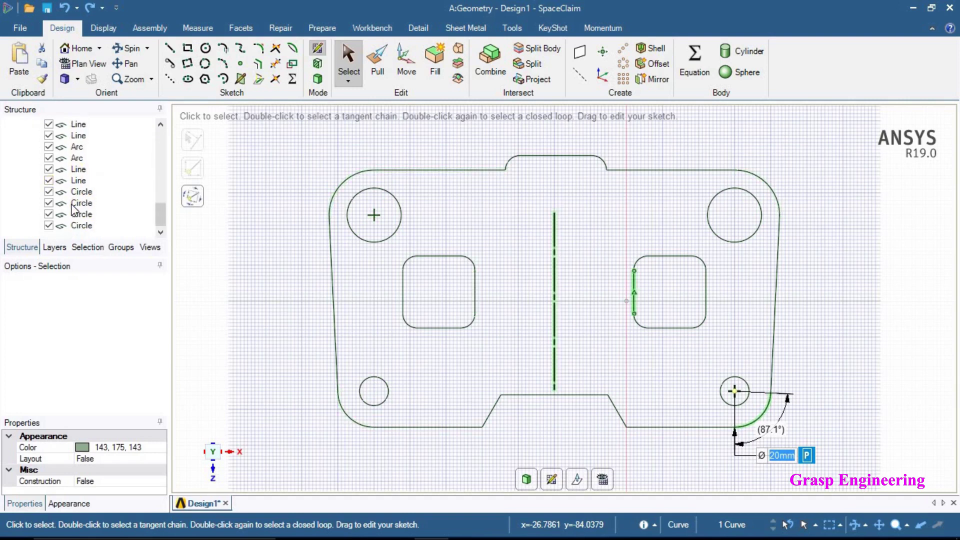
{"action": "left_click", "coordinate": [80, 225]}
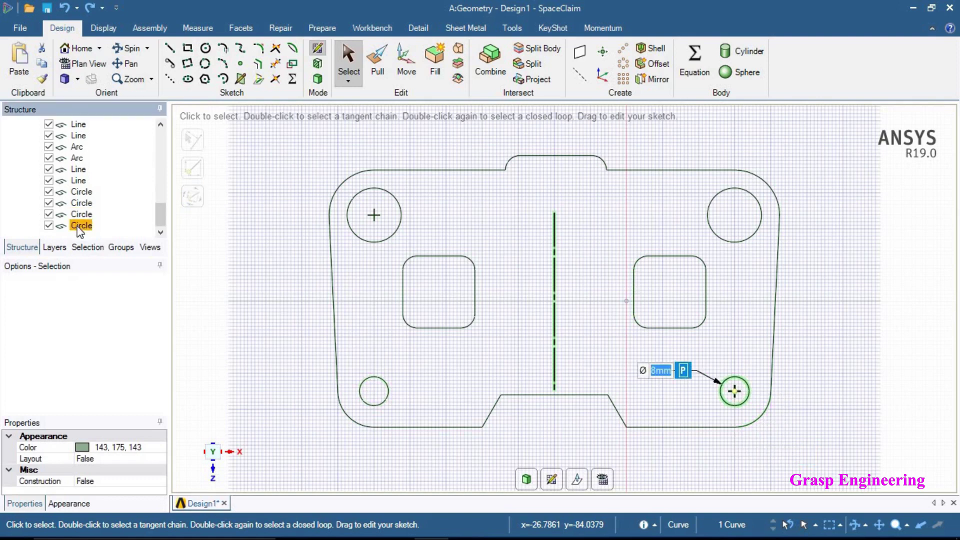
{"action": "left_click", "coordinate": [78, 180]}
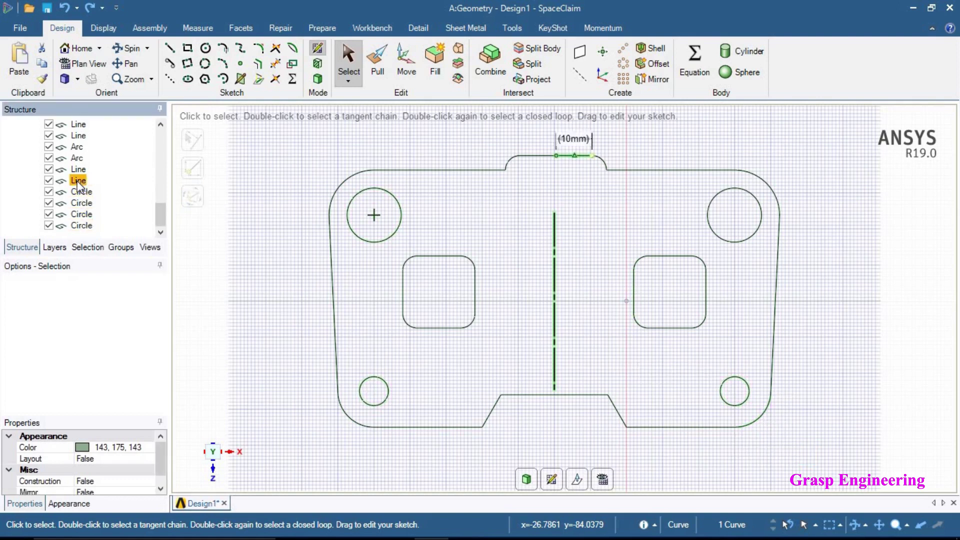
{"action": "left_click", "coordinate": [76, 148]}
{"action": "scroll", "coordinate": [76, 186], "scroll_direction": "up", "scroll_amount": 1}
{"action": "scroll", "coordinate": [76, 185], "scroll_direction": "up", "scroll_amount": 3}
{"action": "scroll", "coordinate": [77, 174], "scroll_direction": "up", "scroll_amount": 3}
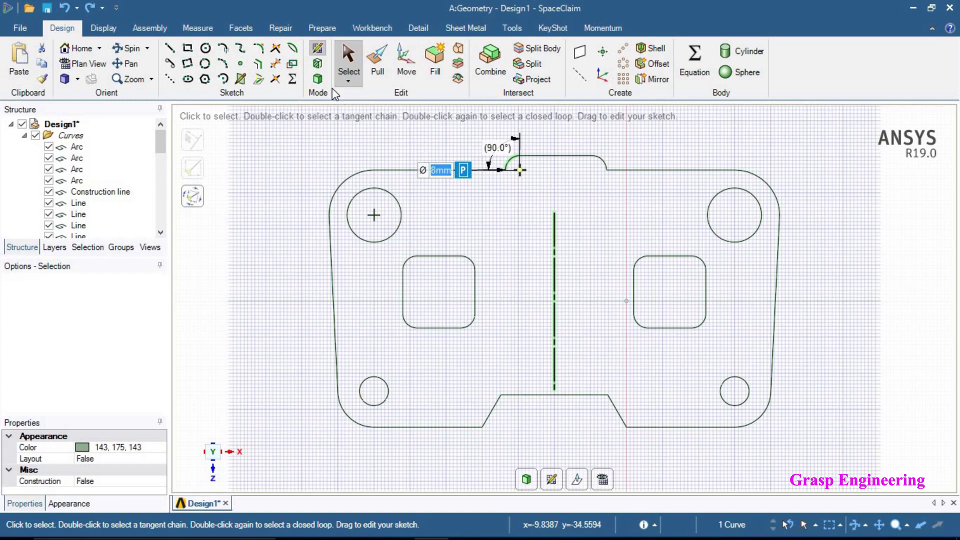
- Switch the sketch to 3D mode to fill the profile as a surface, and select the surface body to inspect it
{"action": "left_click", "coordinate": [314, 77]}
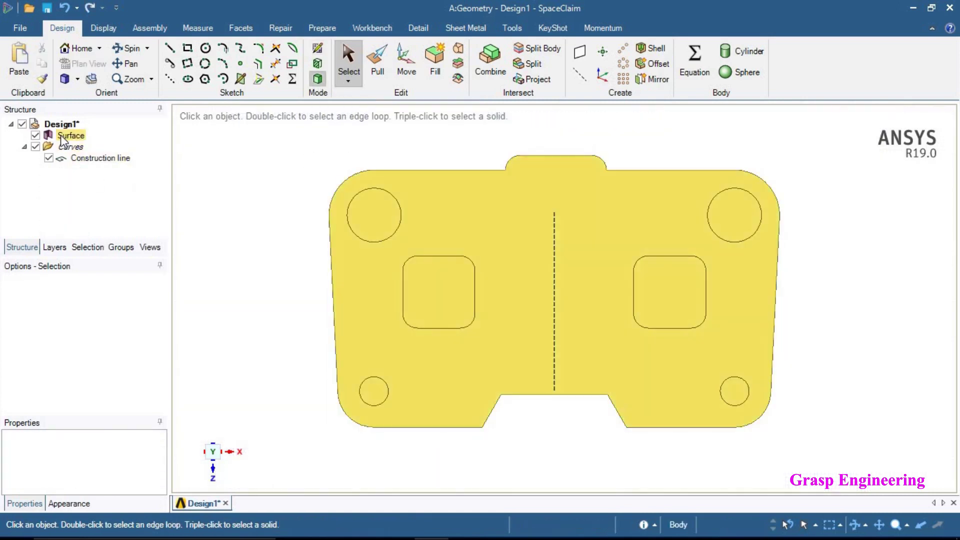
{"action": "left_click", "coordinate": [61, 135]}
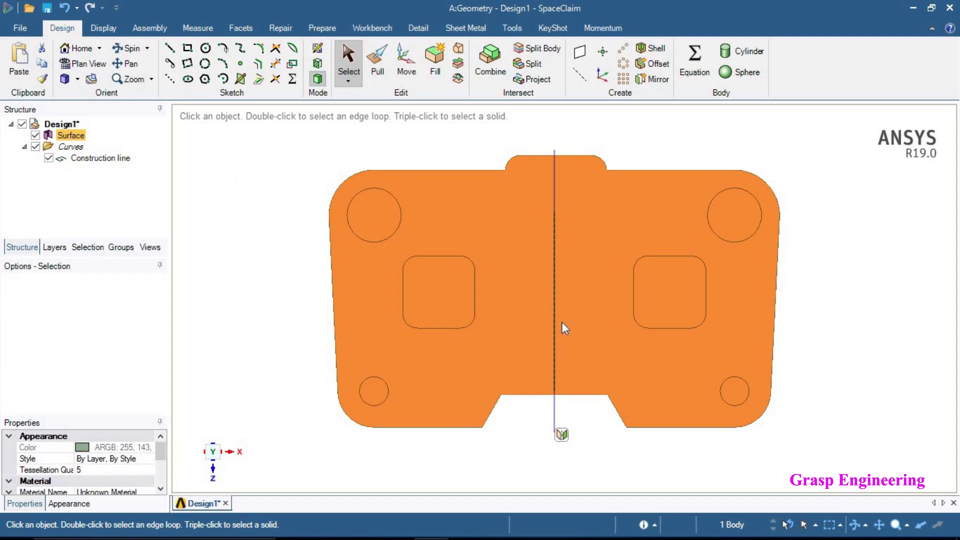
{"action": "left_click", "coordinate": [556, 306]}
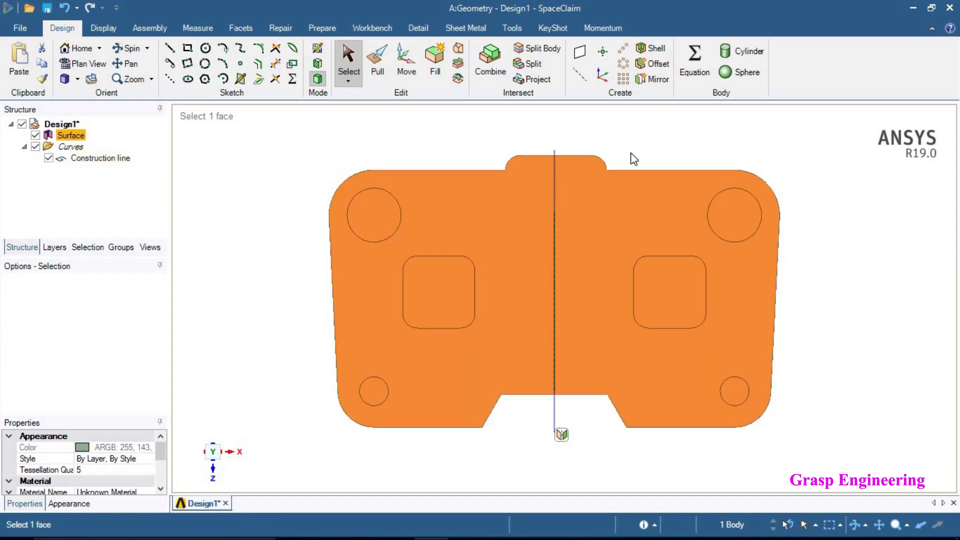
{"action": "key", "text": "Escape"}
- Pull the plate's main face 10 mm upward into a solid, leaving out the circular holes and square cutouts
{"action": "left_click", "coordinate": [377, 65]}
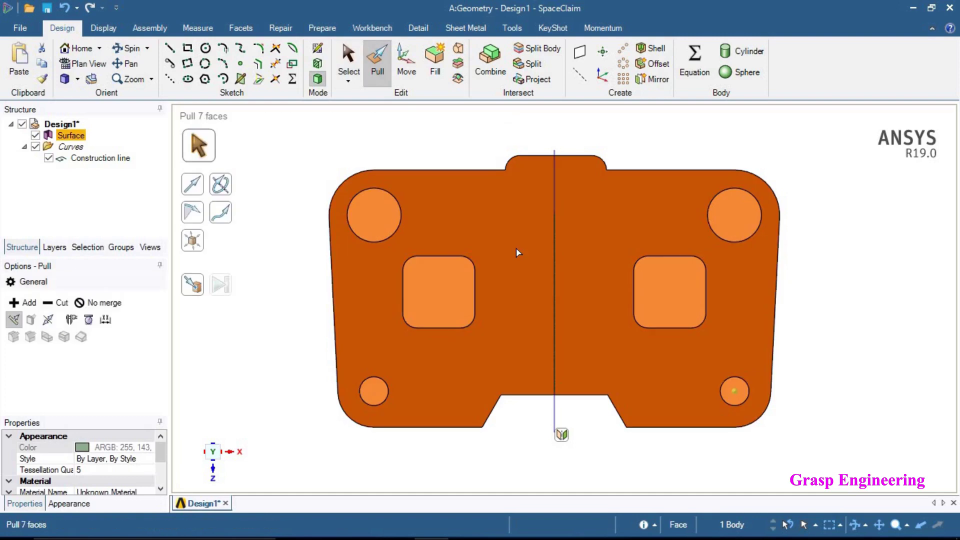
{"action": "left_click", "coordinate": [516, 248]}
{"action": "middle_click_drag", "start_coordinate": [547, 310], "coordinate": [530, 279]}
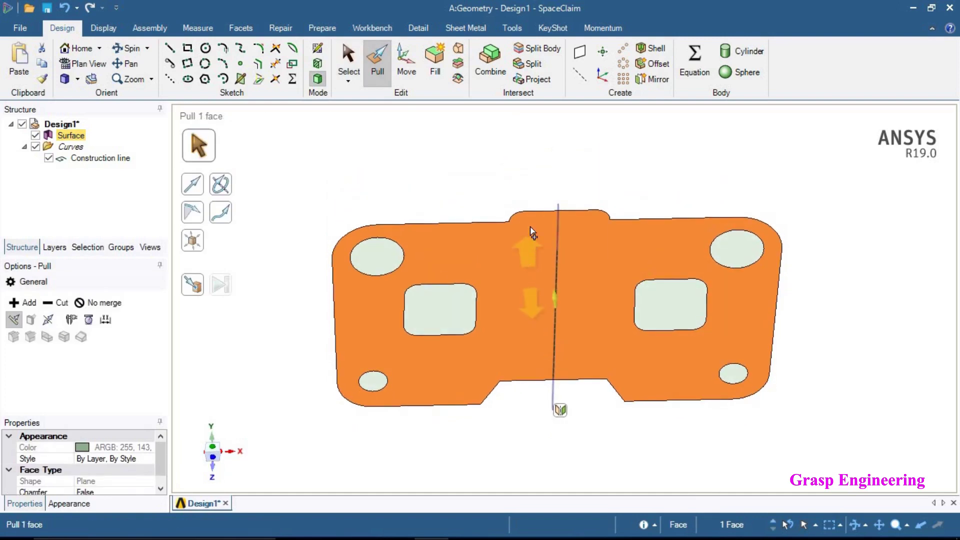
{"action": "left_click_drag", "start_coordinate": [533, 230], "coordinate": [533, 233]}
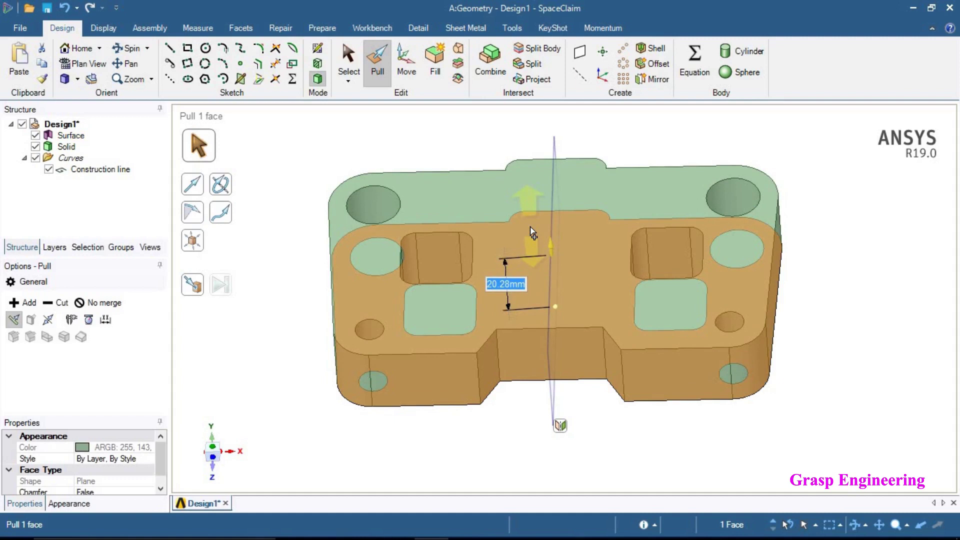
{"action": "type", "text": "10"}
{"action": "key", "text": "Return"}
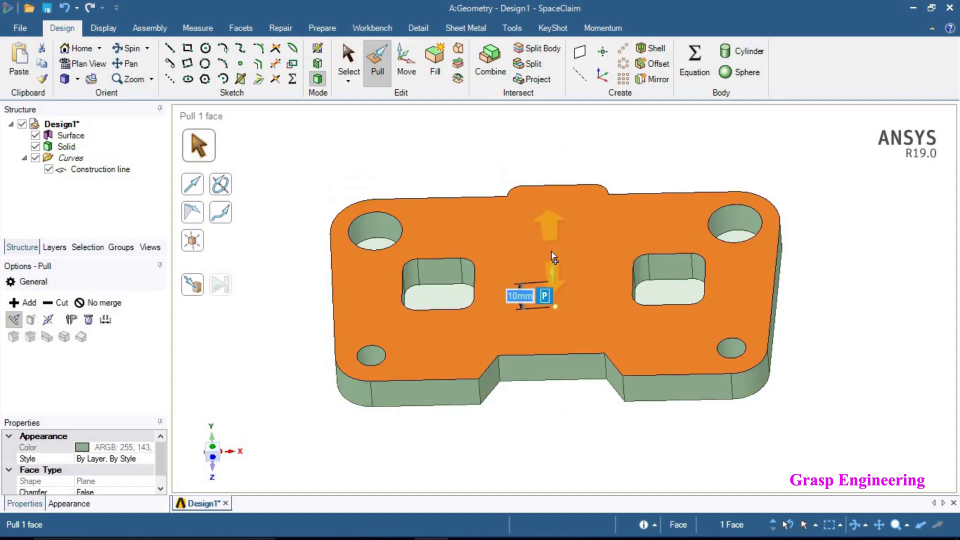
- Clear the face selection and hide the leftover surface body so only the solid plate is displayed
{"action": "middle_click_drag", "start_coordinate": [369, 275], "coordinate": [698, 452]}
{"action": "left_click", "coordinate": [698, 451]}
{"action": "middle_click_drag", "start_coordinate": [533, 342], "coordinate": [586, 356]}
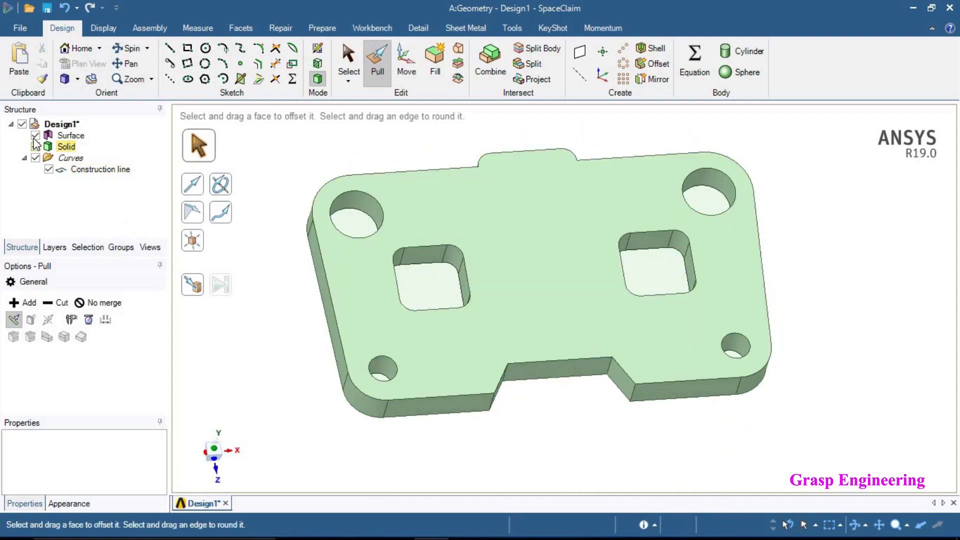
{"action": "left_click", "coordinate": [35, 137]}
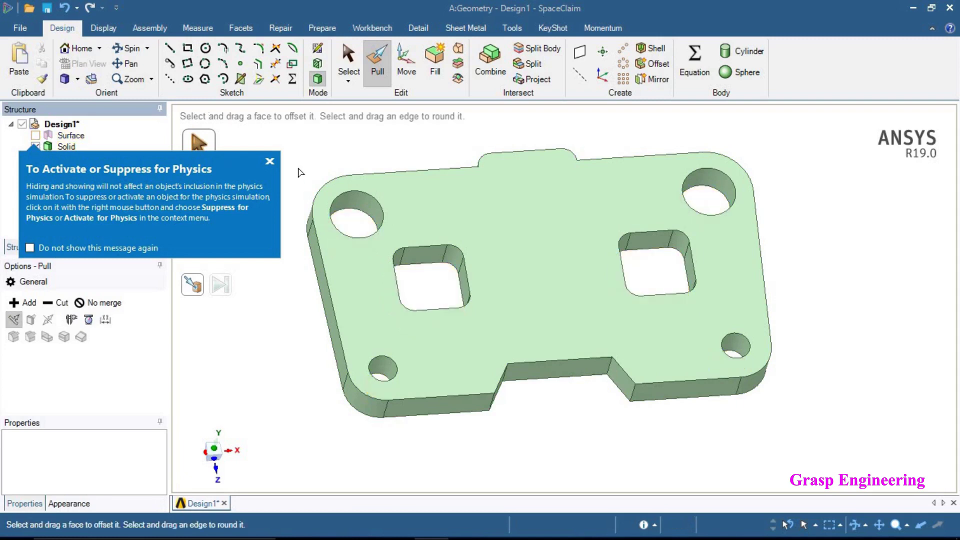
- Dismiss the physics suppression notice and hide the sketch curves, leaving only the solid plate displayed
{"action": "left_click", "coordinate": [272, 158]}
{"action": "left_click", "coordinate": [35, 158]}
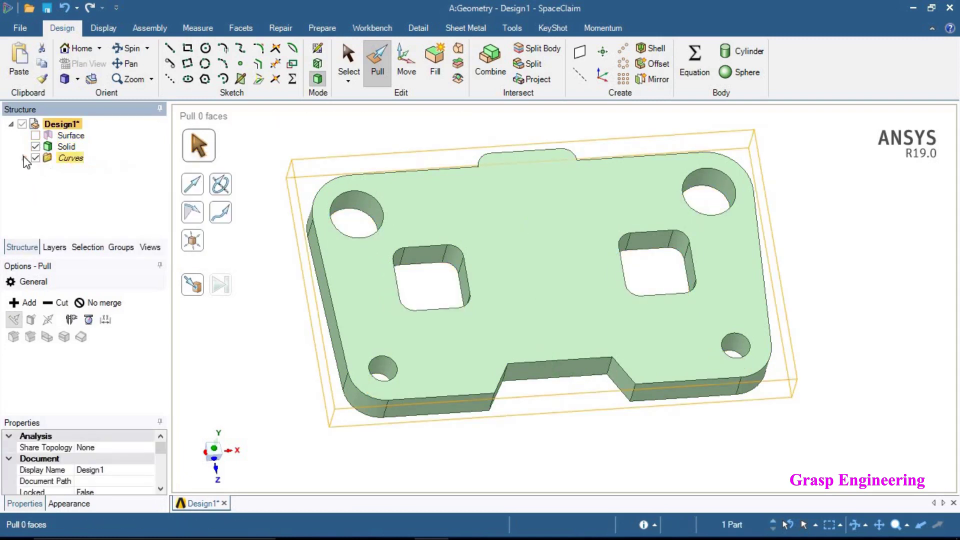
{"action": "left_click", "coordinate": [25, 158]}
{"action": "left_click", "coordinate": [36, 147]}
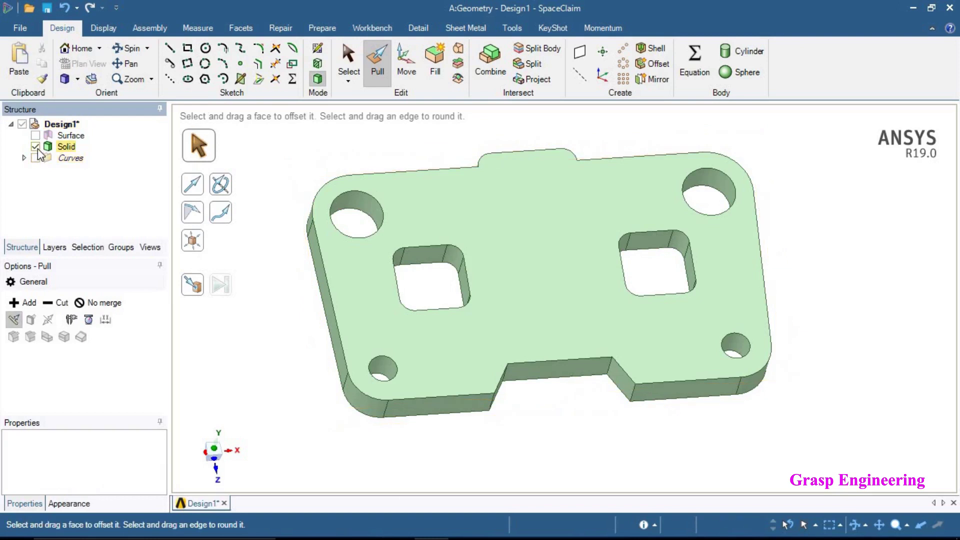
{"action": "left_click", "coordinate": [36, 147]}
- Examine the finished solid plate from several angles, including its holes, square cutouts, notch and tab
{"action": "middle_click_drag", "start_coordinate": [821, 339], "coordinate": [562, 362]}
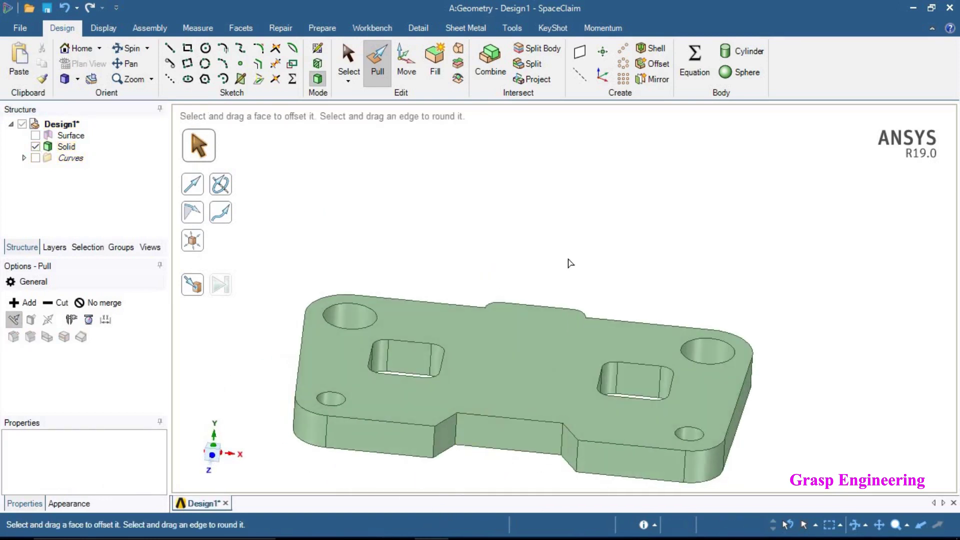
{"action": "middle_click_drag", "start_coordinate": [392, 259], "coordinate": [350, 435]}
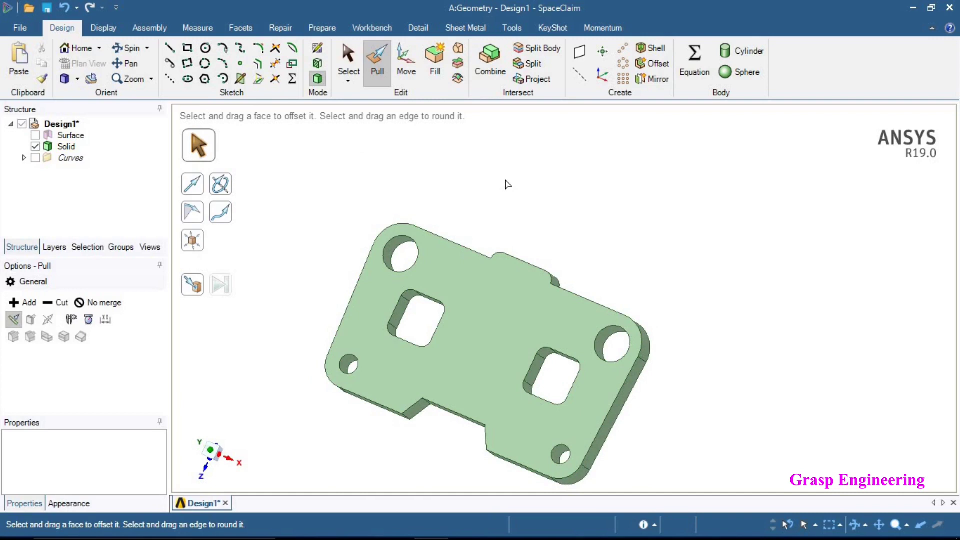
{"action": "scroll", "coordinate": [411, 400], "scroll_direction": "up", "scroll_amount": 3}
{"action": "middle_click_drag", "start_coordinate": [451, 360], "coordinate": [745, 221]}
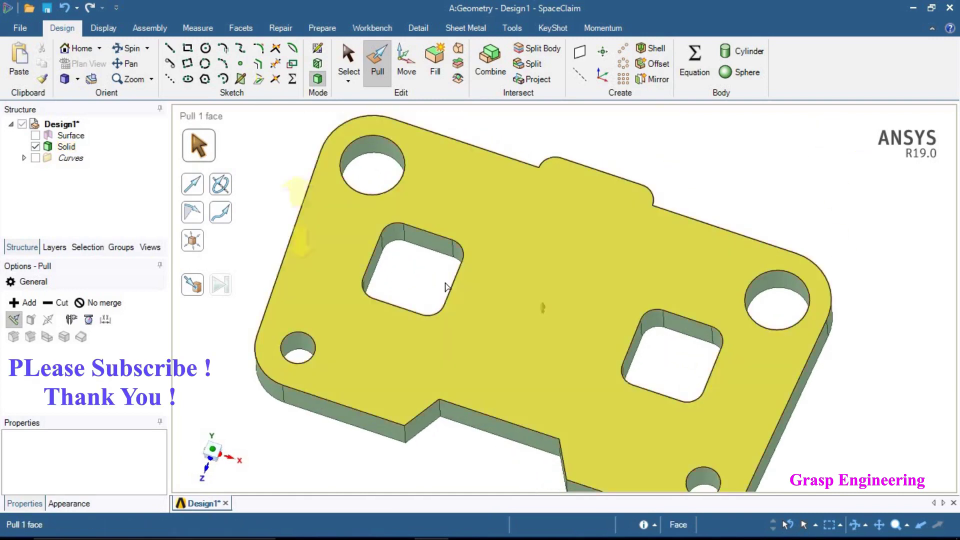
{"action": "scroll", "coordinate": [530, 217], "scroll_direction": "down", "scroll_amount": 2}
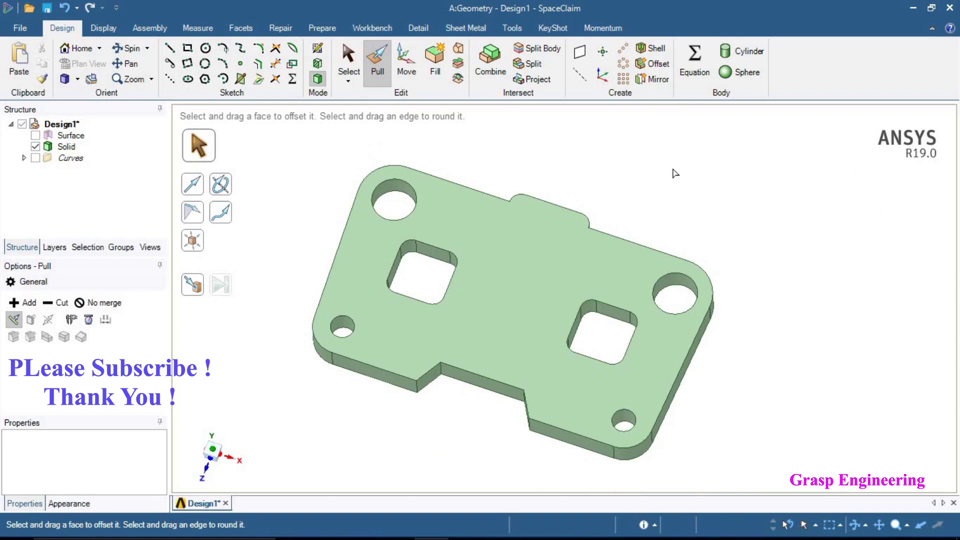